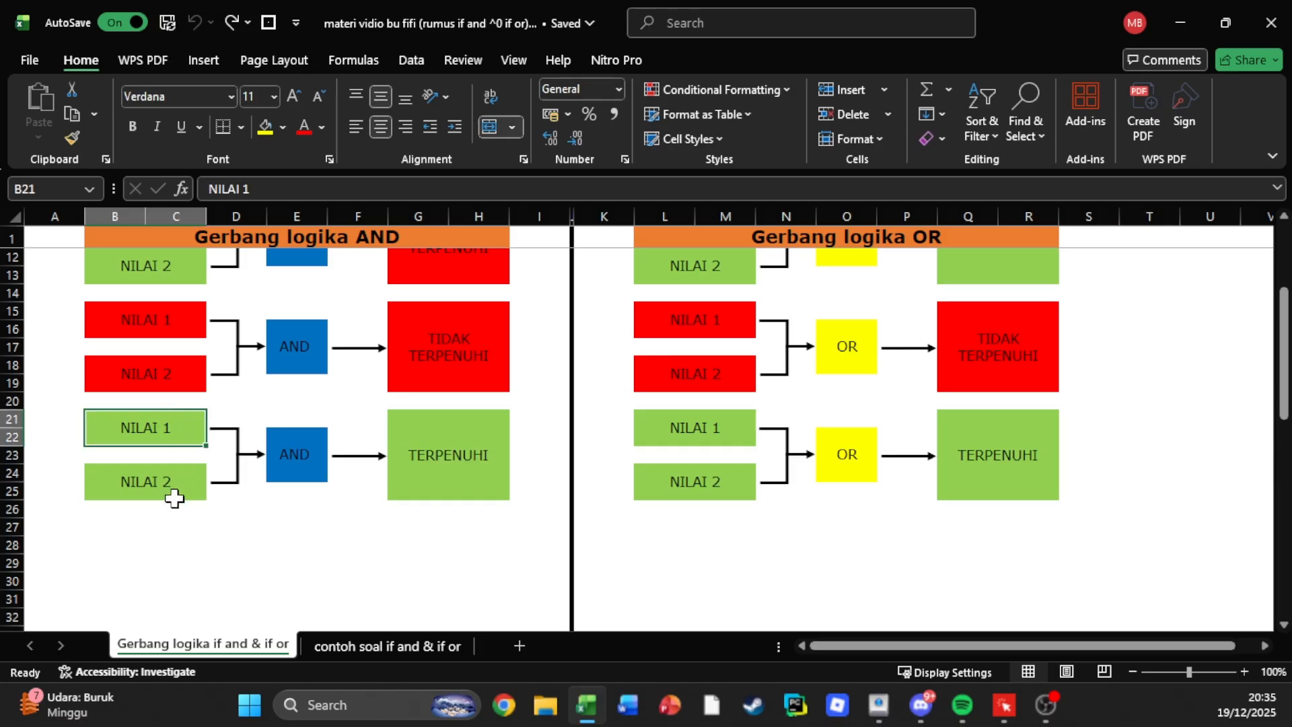
# Examine the last AND gate example in rows 21–25, from both NILAI inputs through the gate to its outcome.
pyautogui.click(165, 489)
pyautogui.click(162, 427)
pyautogui.click(174, 480)
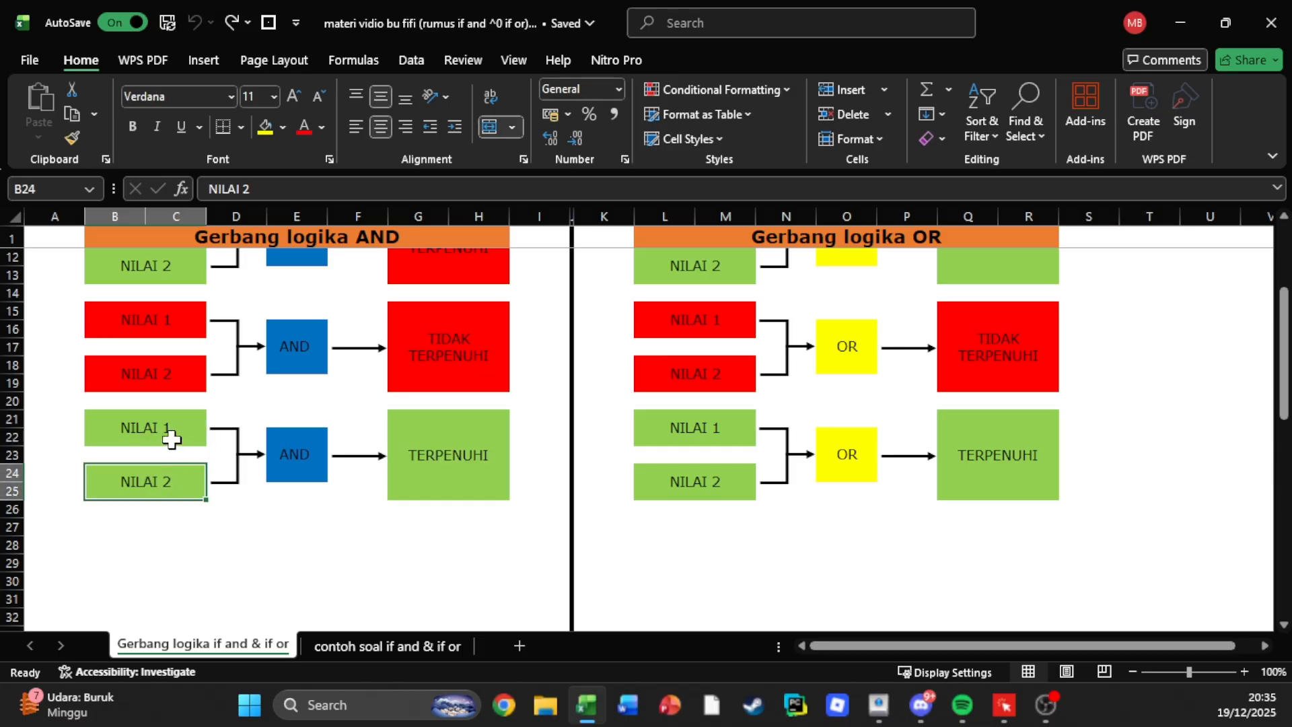
pyautogui.click(168, 438)
pyautogui.click(179, 496)
pyautogui.click(287, 467)
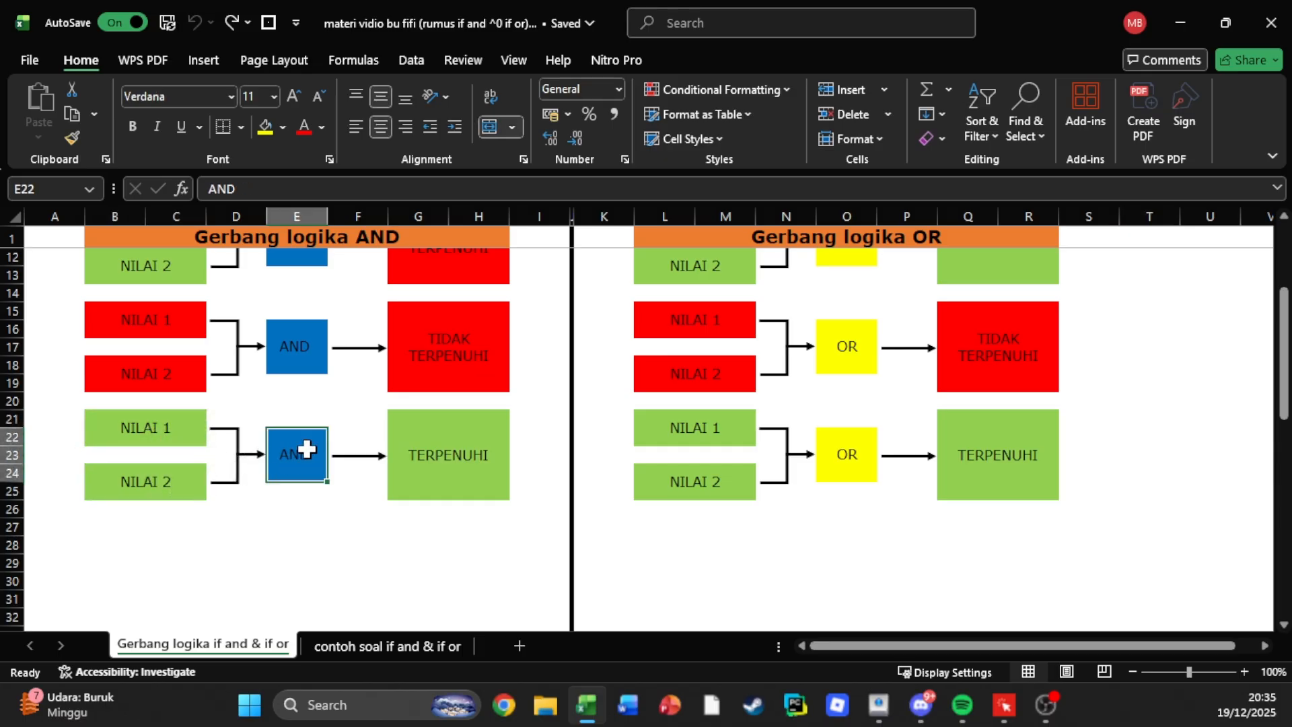
pyautogui.click(416, 481)
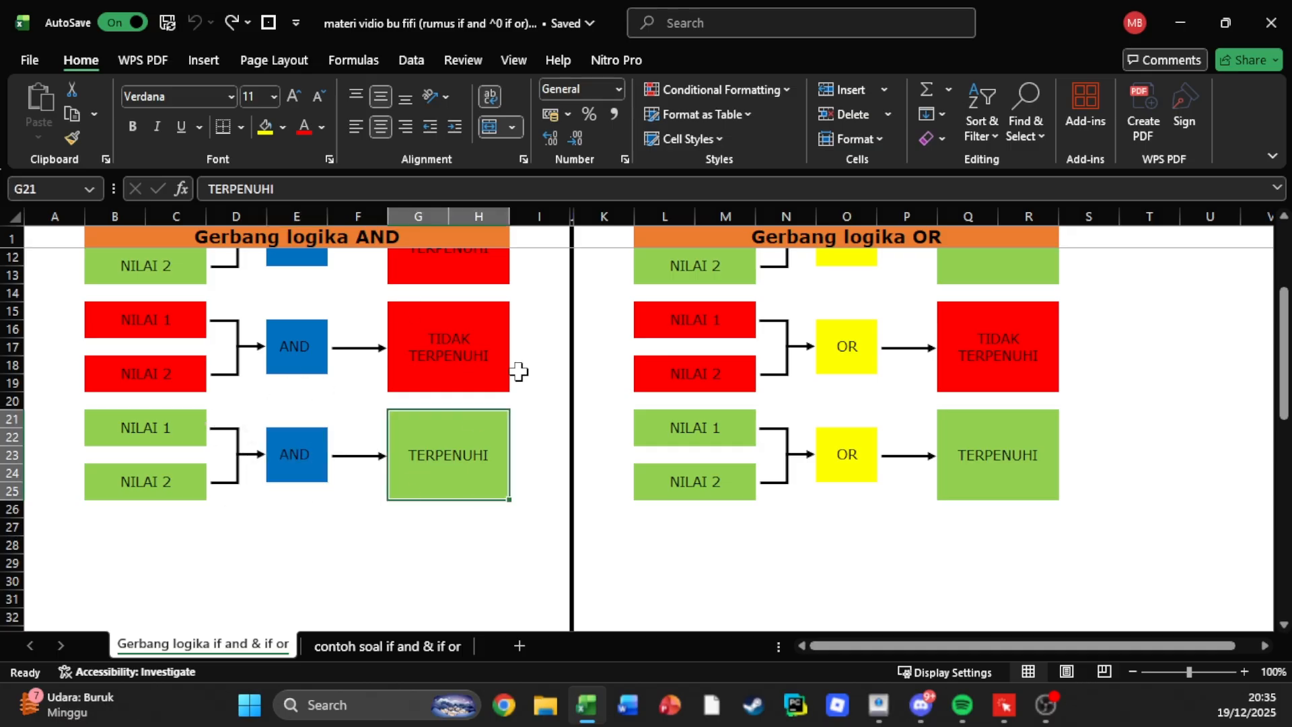
# Examine the first AND gate example in rows 3–7, comparing its NILAI 1 and NILAI 2 inputs with the outcome.
pyautogui.scroll(3, 438, 490)
pyautogui.click(128, 273)
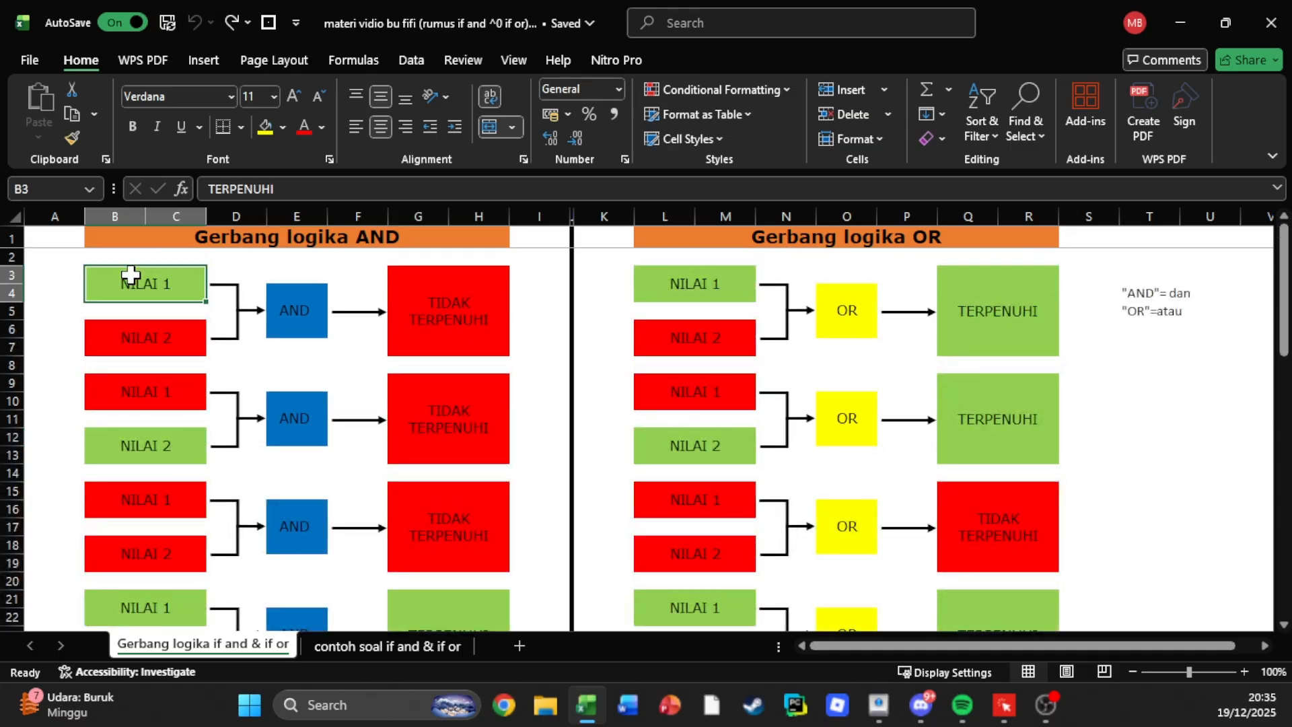
pyautogui.click(147, 344)
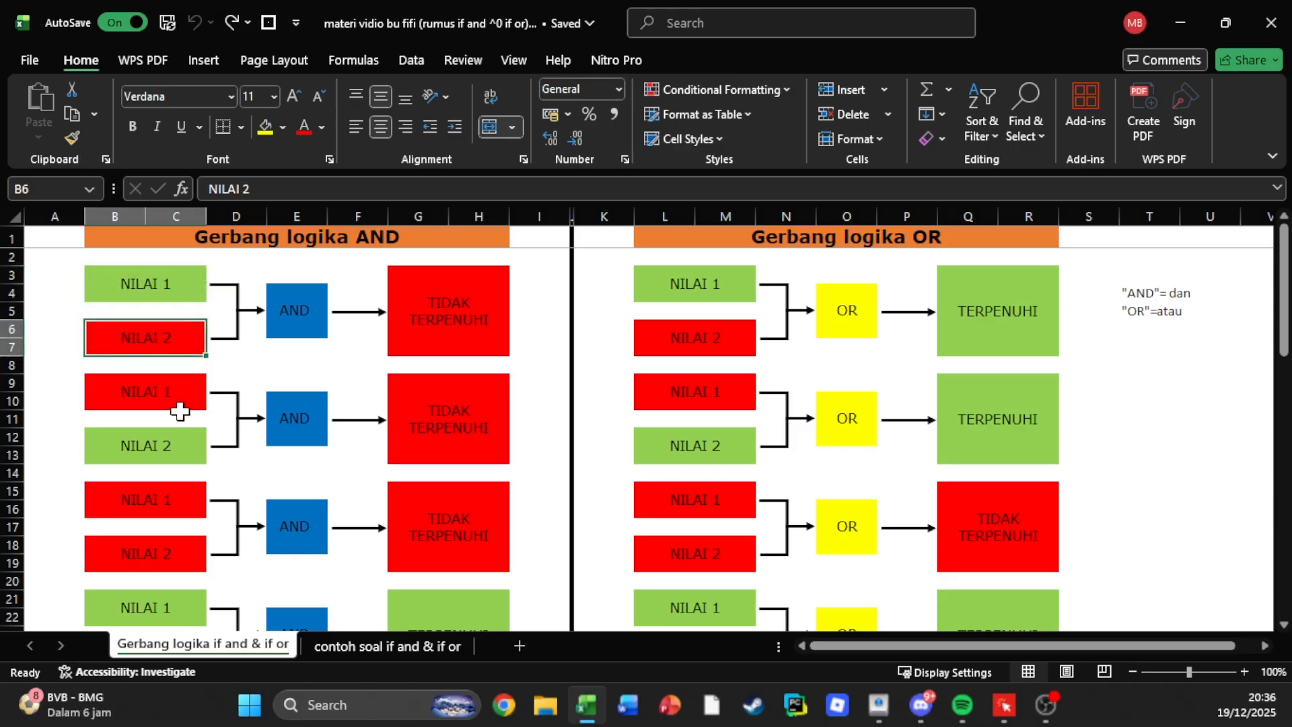
pyautogui.click(450, 301)
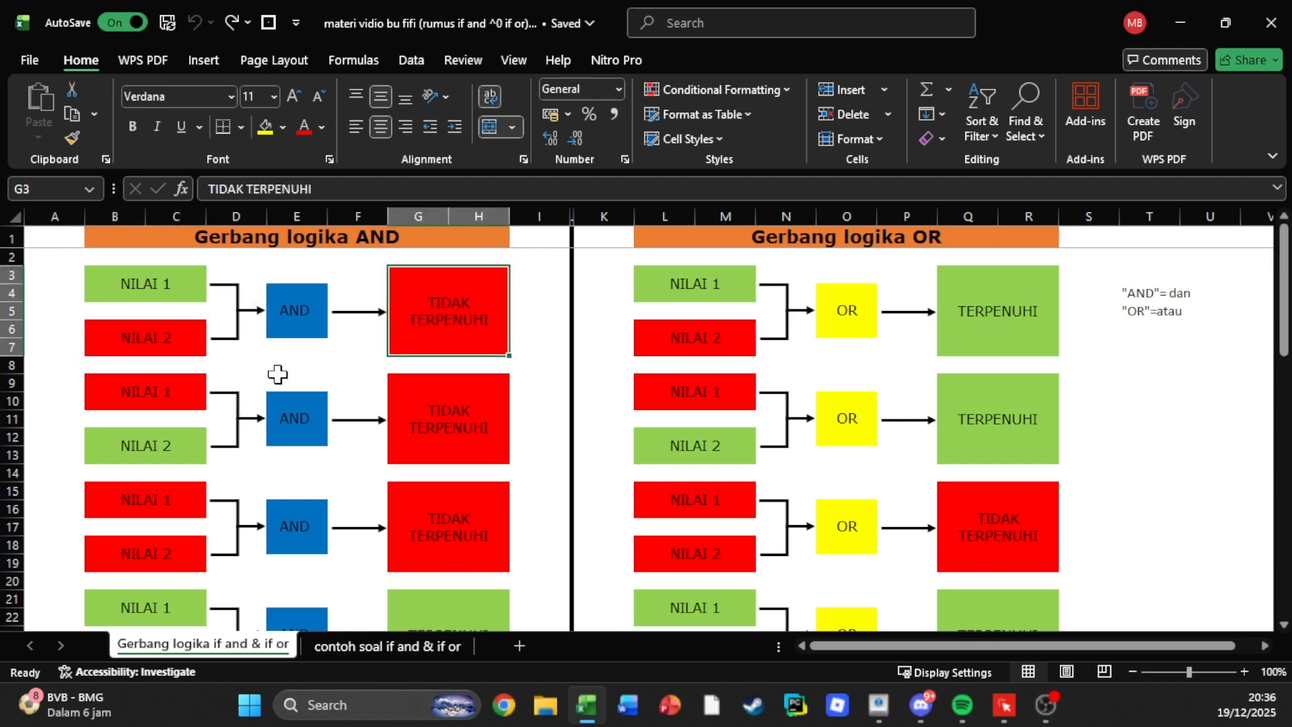
pyautogui.click(167, 291)
pyautogui.click(176, 330)
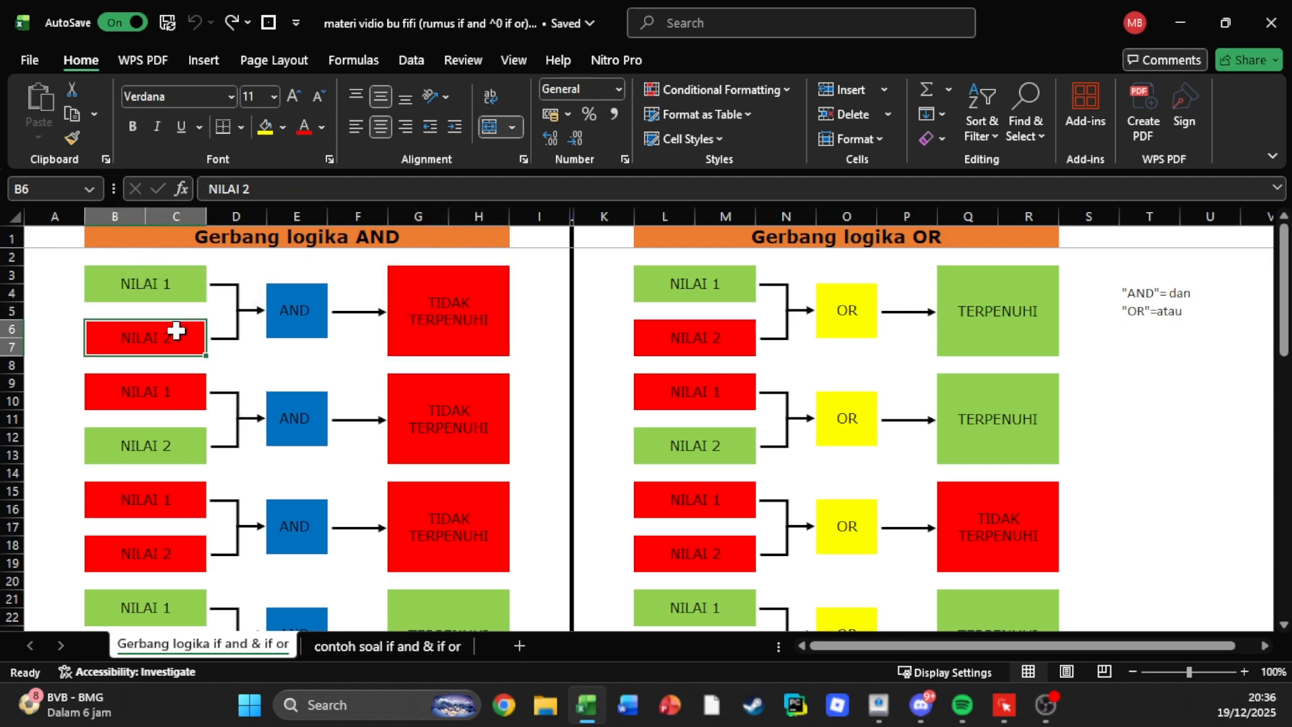
pyautogui.click(195, 283)
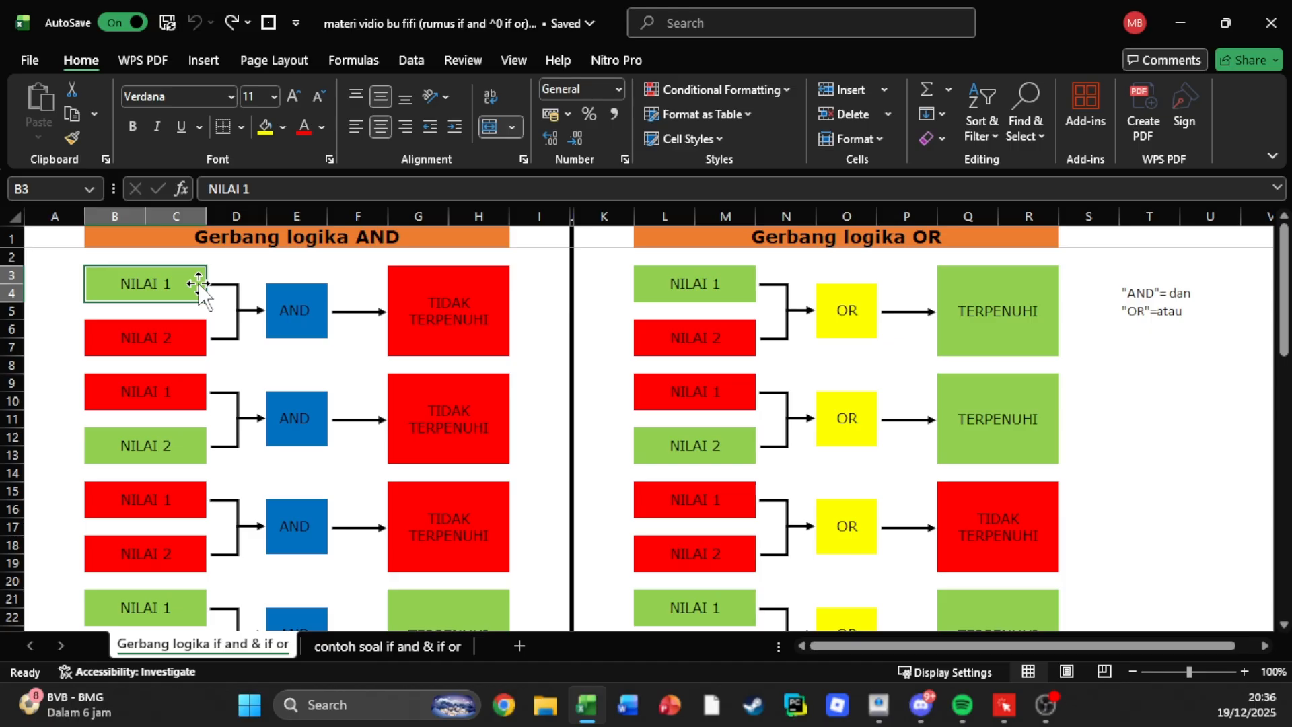
# Examine the third AND gate example in rows 15–19, checking both NILAI inputs against the outcome.
pyautogui.click(155, 505)
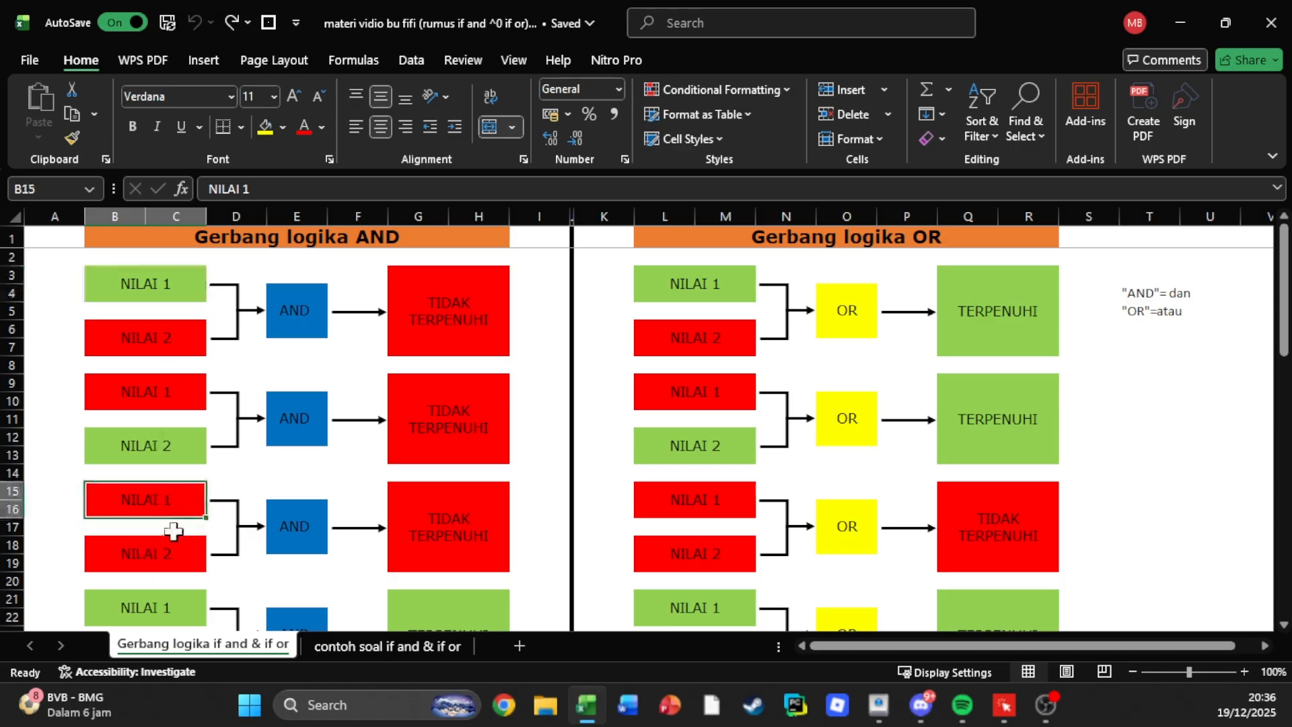
pyautogui.click(118, 579)
pyautogui.click(138, 550)
pyautogui.click(147, 510)
pyautogui.click(412, 530)
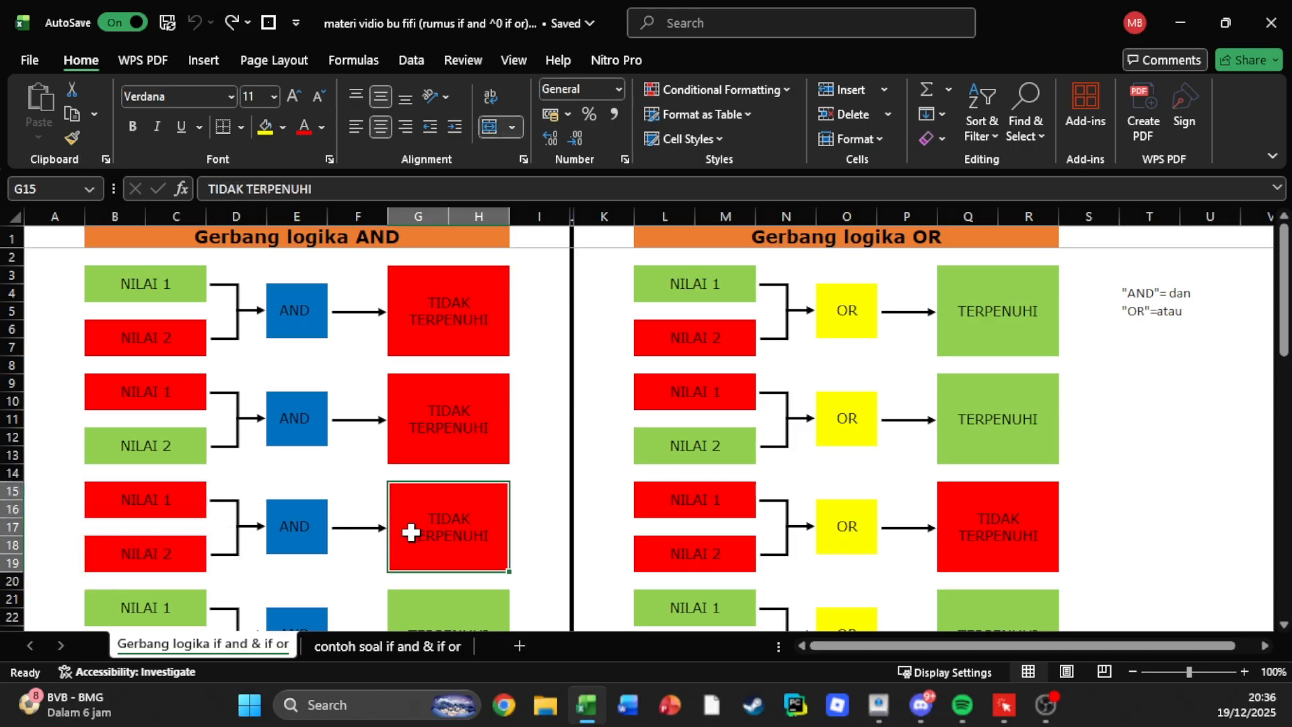
# Review the bottom AND gate example again, following NILAI 1 and NILAI 2 through AND to the result.
pyautogui.scroll(-6, 411, 522)
pyautogui.scroll(3, 421, 522)
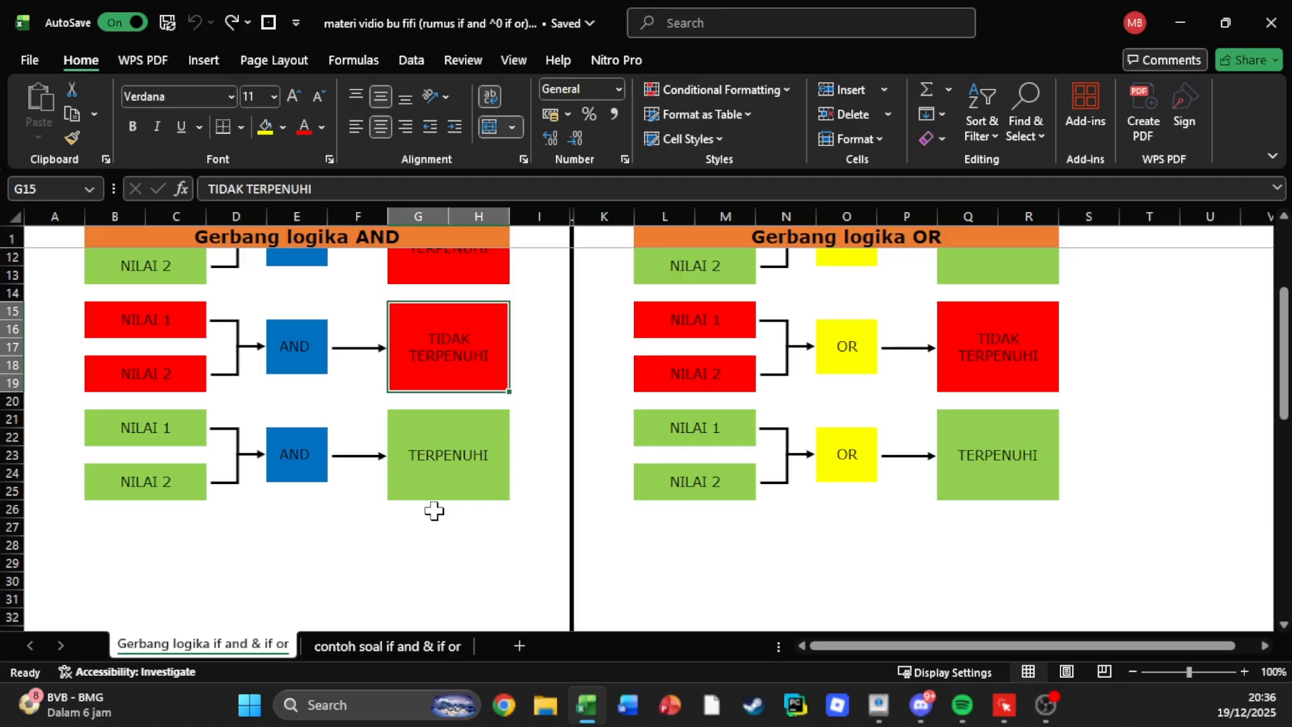
pyautogui.click(181, 425)
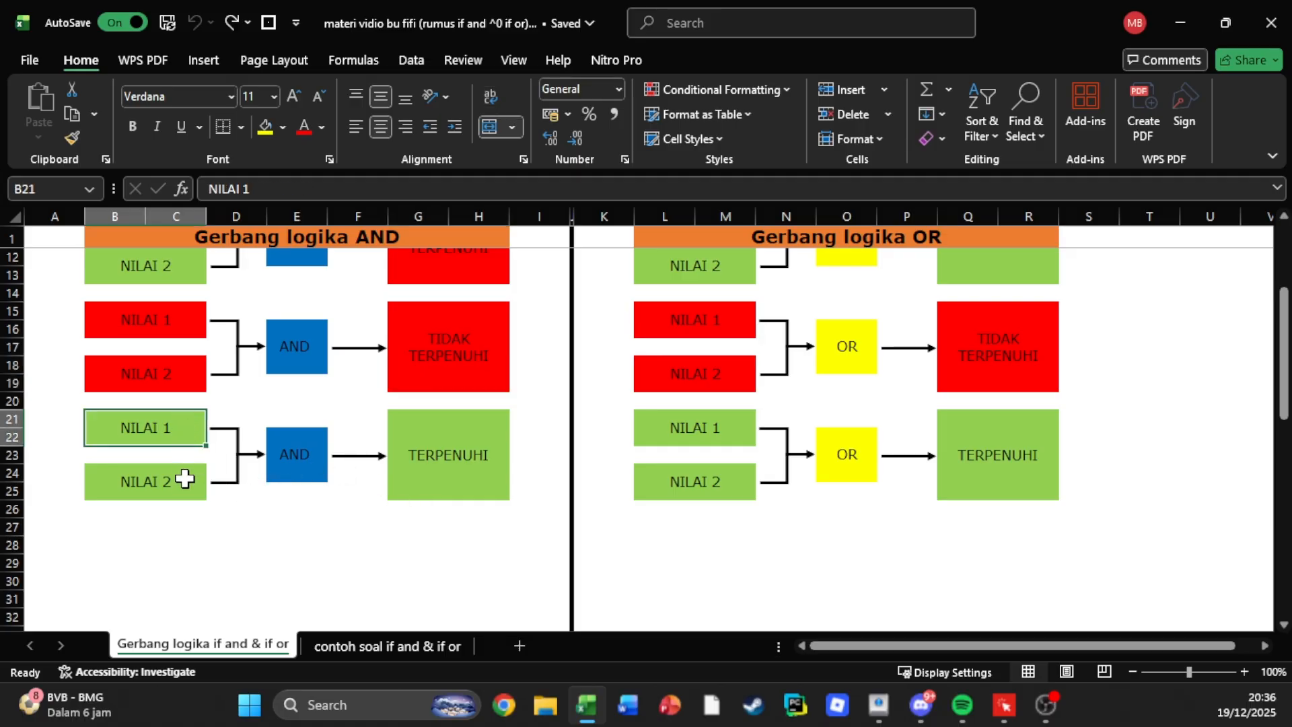
pyautogui.click(186, 479)
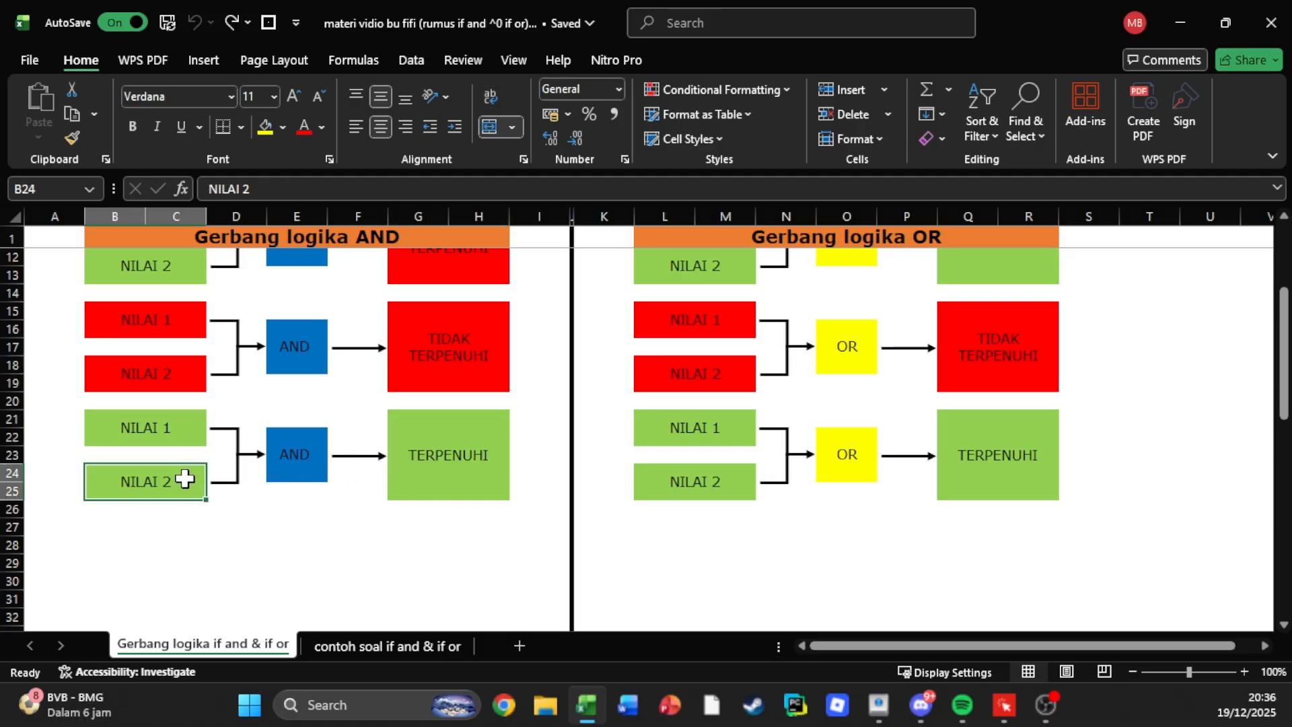
pyautogui.click(297, 454)
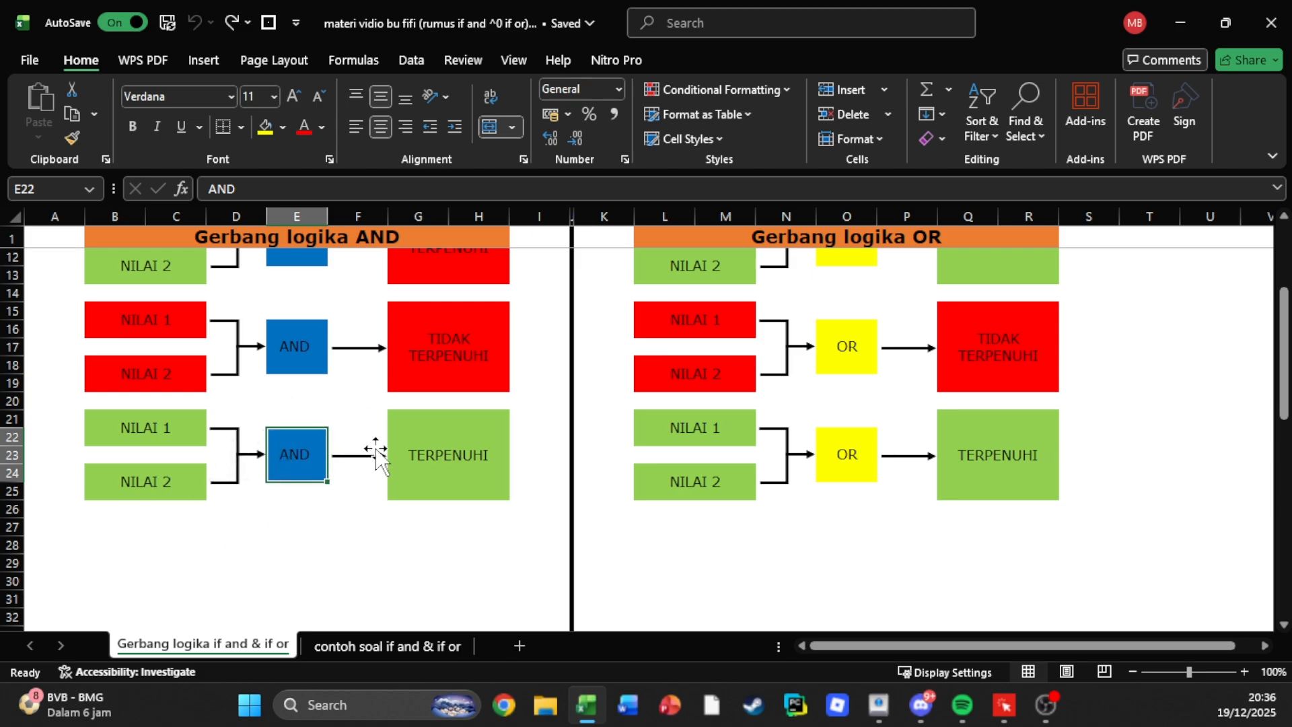
pyautogui.click(411, 440)
pyautogui.scroll(4, 490, 471)
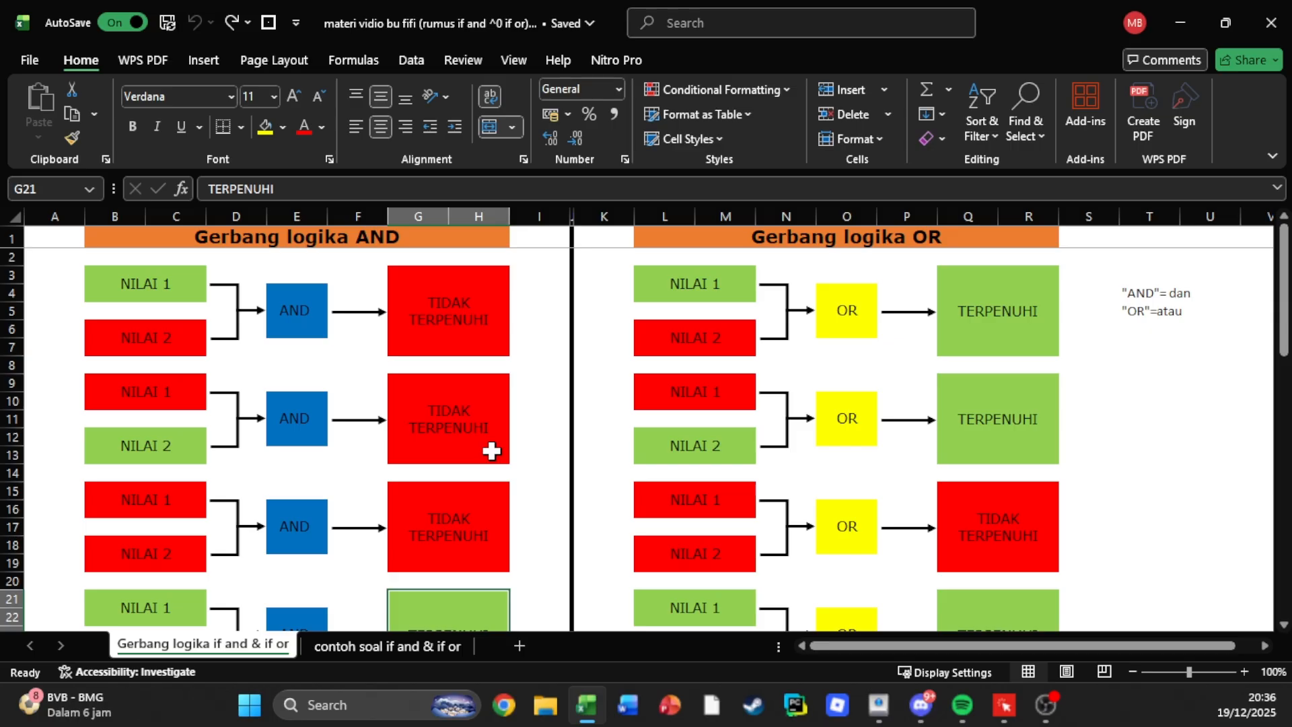
# Examine the first OR gate example in rows 3–7, from NILAI 1 through OR to the outcome.
pyautogui.click(814, 328)
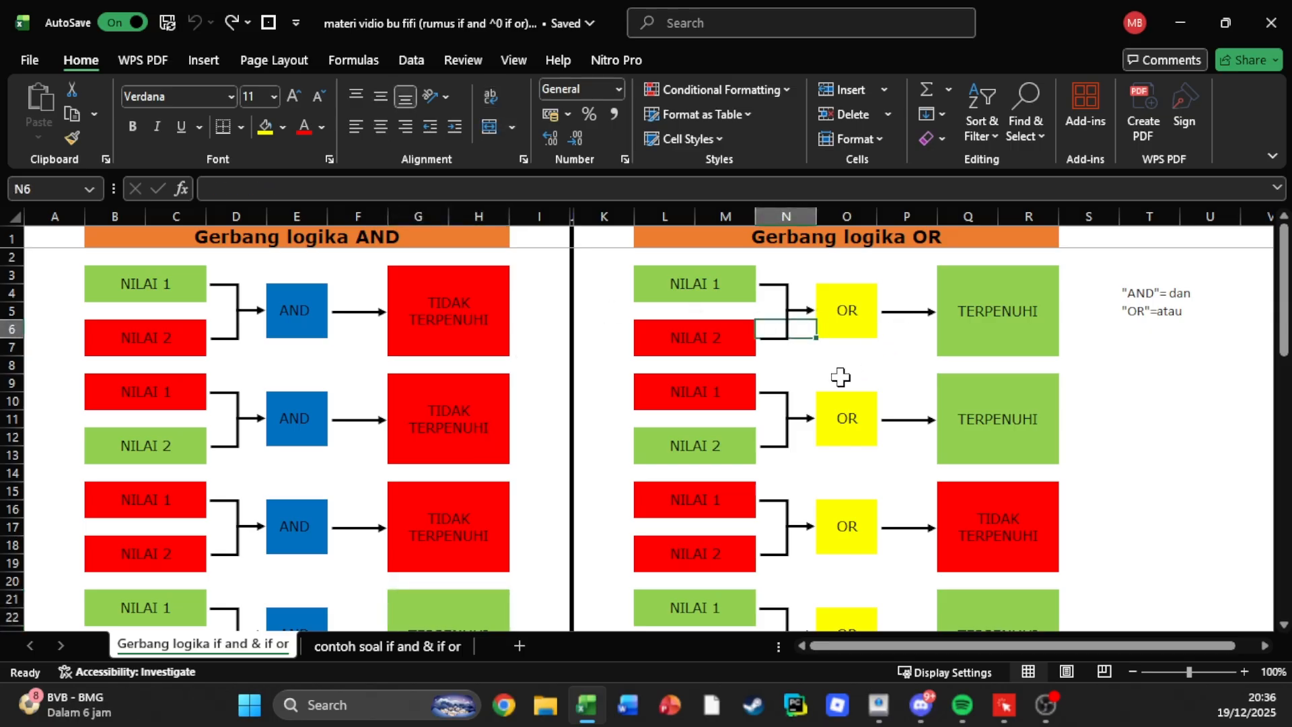
pyautogui.click(842, 380)
pyautogui.scroll(-5, 871, 359)
pyautogui.scroll(5, 869, 358)
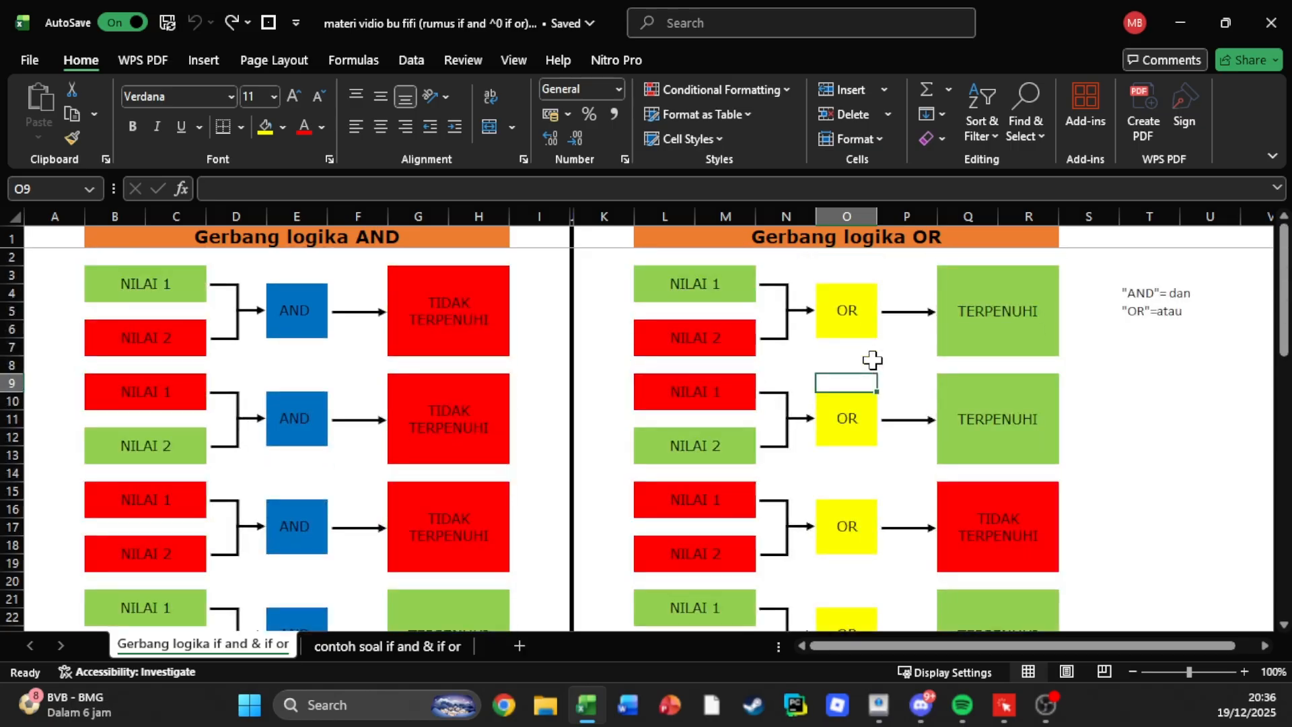
pyautogui.click(734, 288)
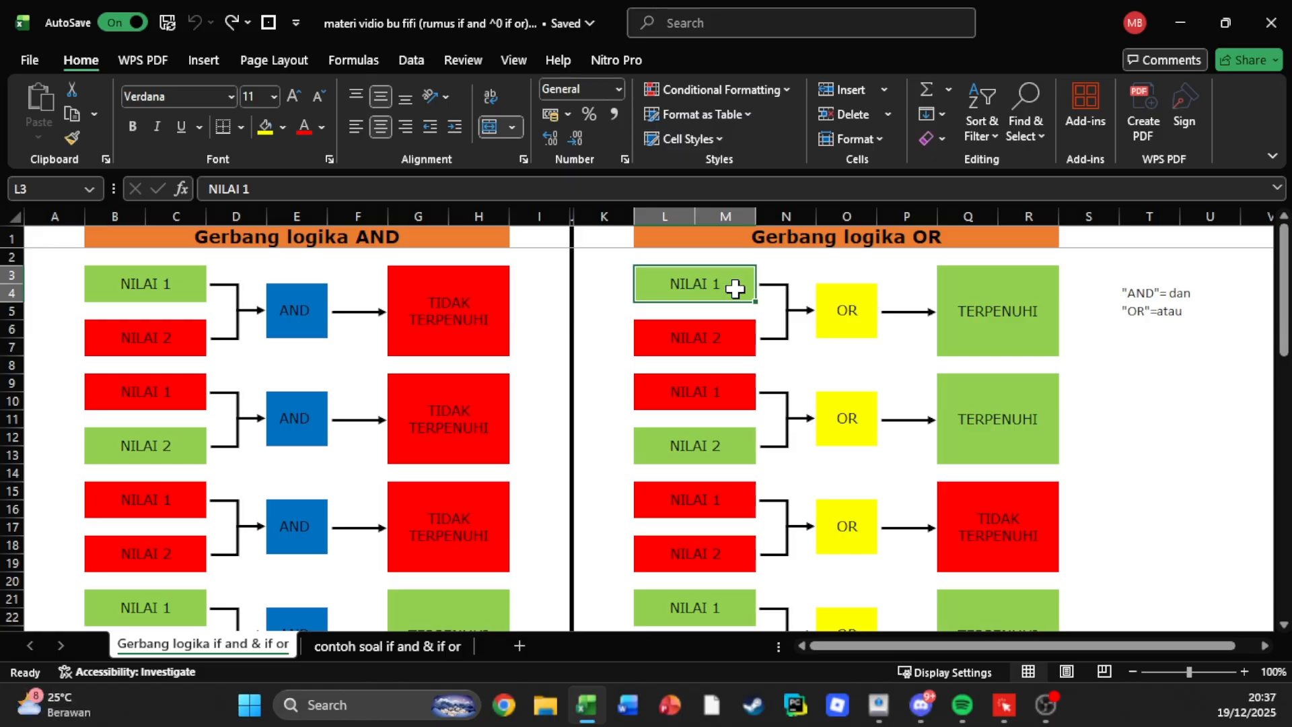
pyautogui.click(843, 309)
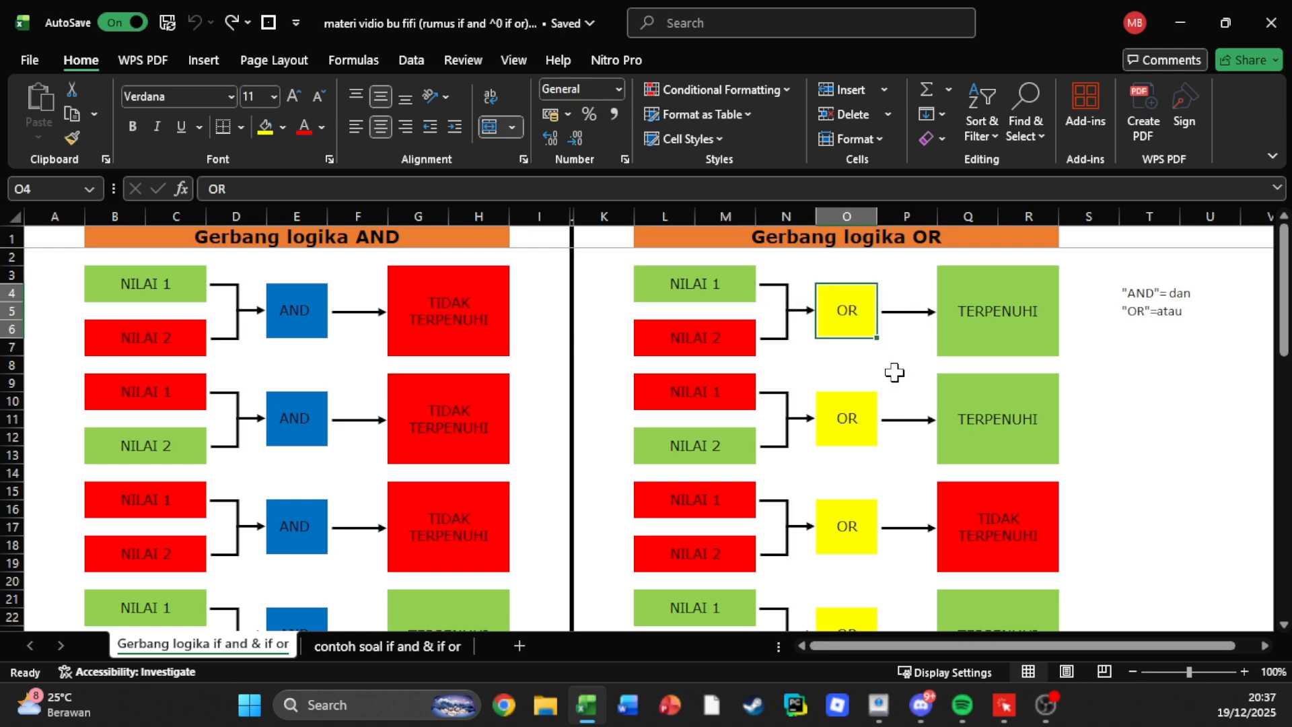
pyautogui.click(986, 306)
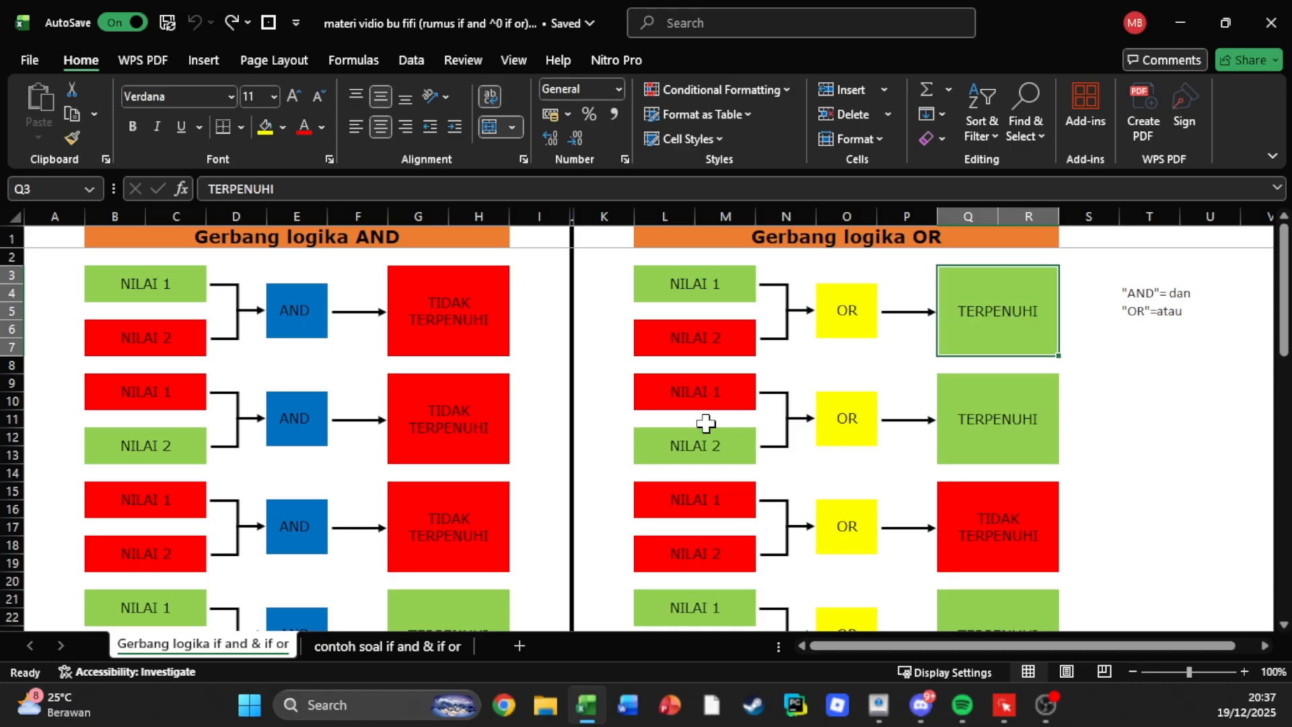
# Examine the second OR gate example in rows 9–13, checking both NILAI inputs, the gate and the outcome.
pyautogui.click(703, 391)
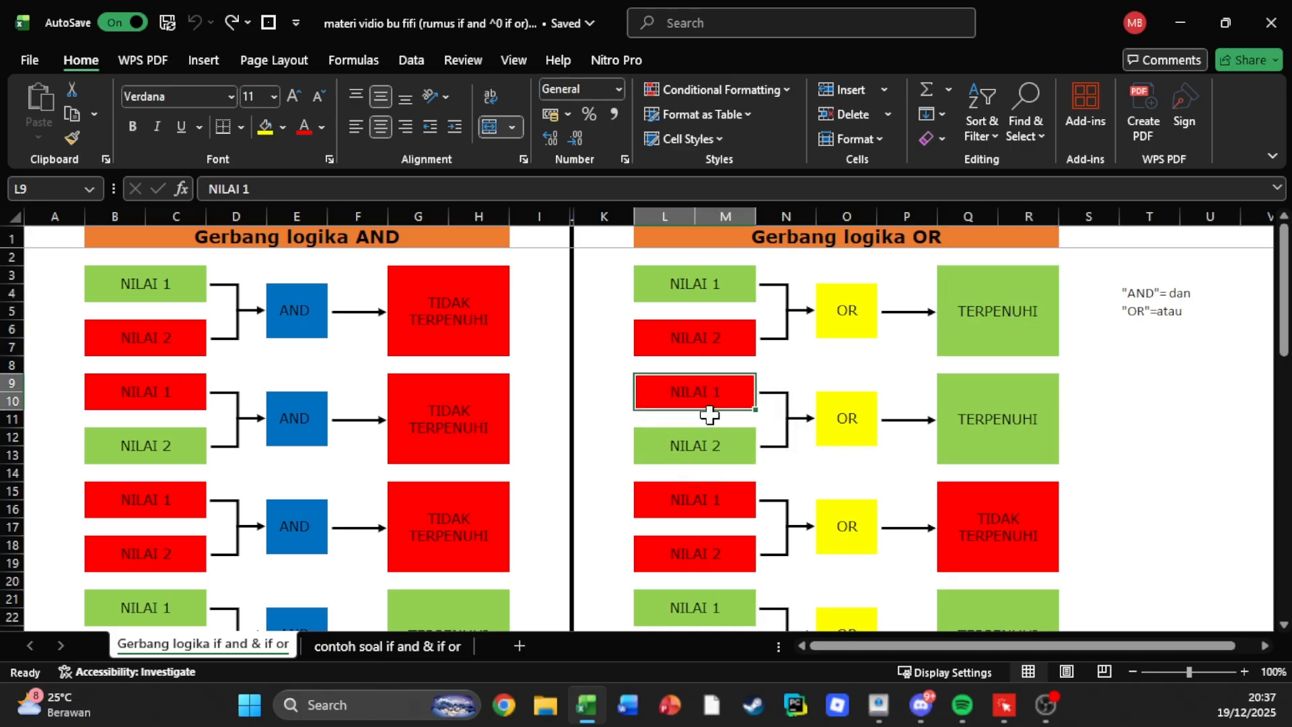
pyautogui.click(731, 441)
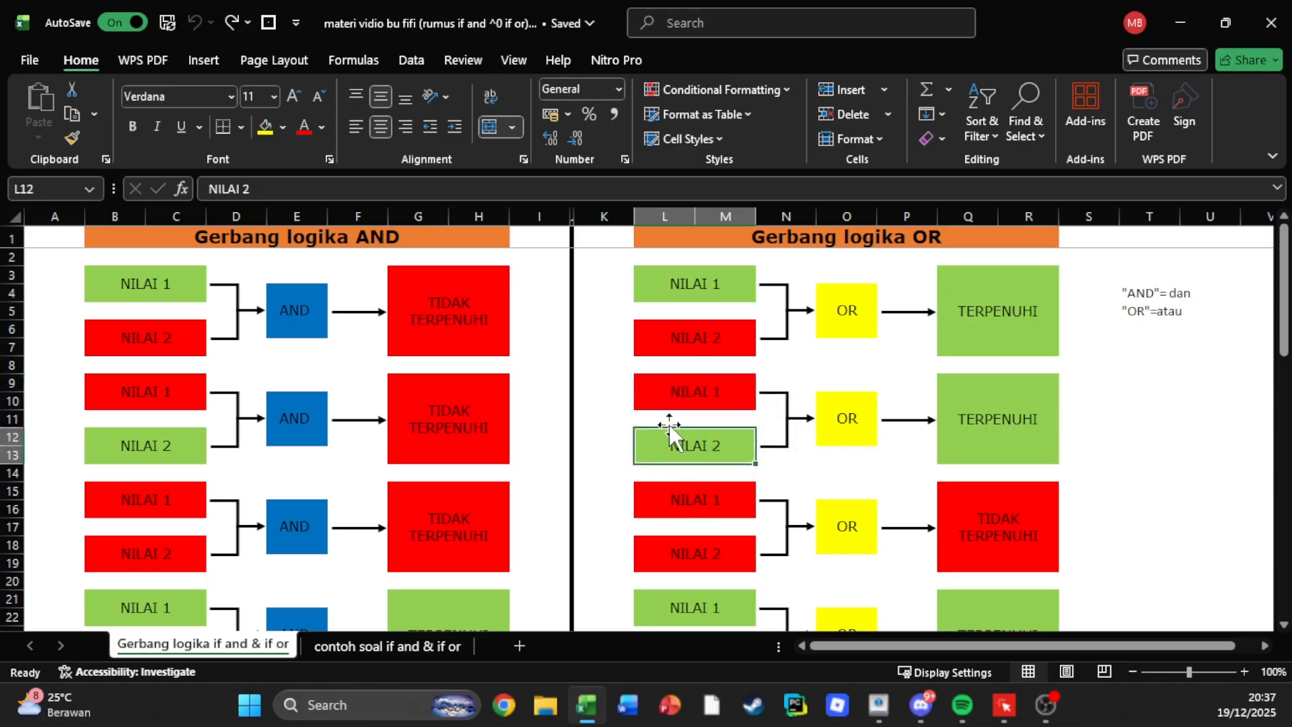
pyautogui.click(849, 398)
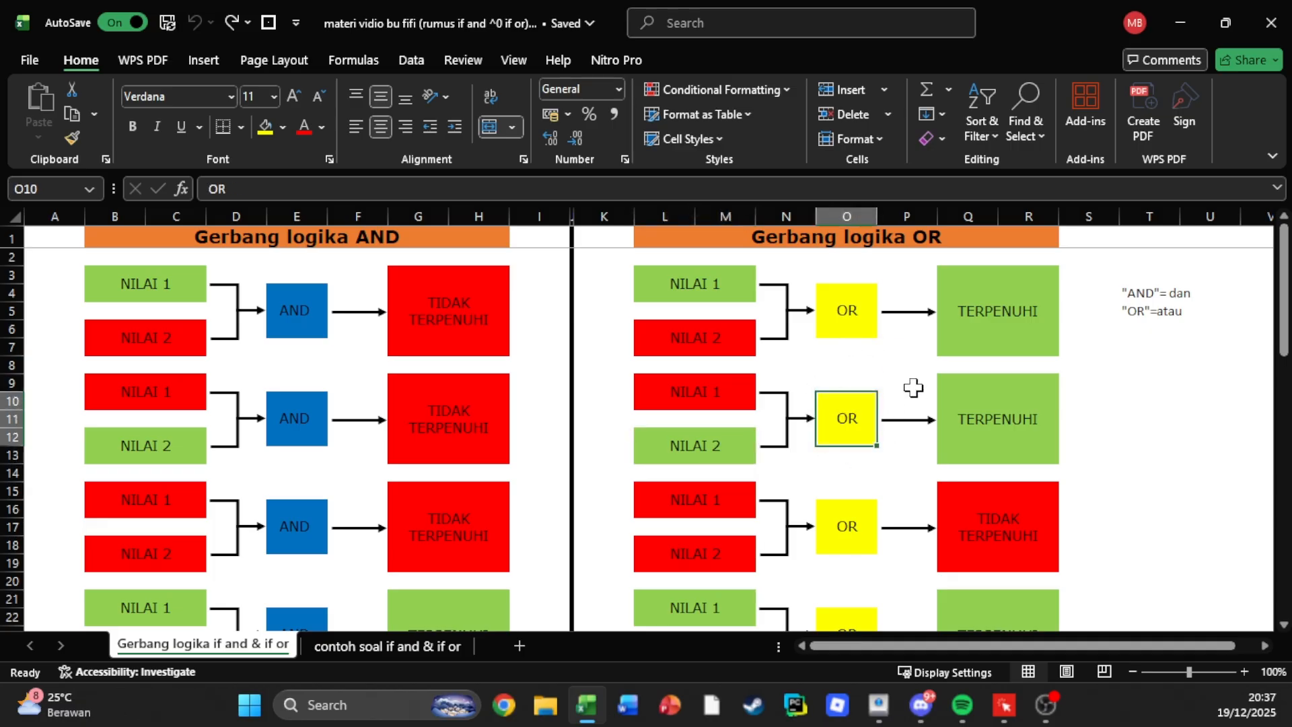
pyautogui.click(976, 419)
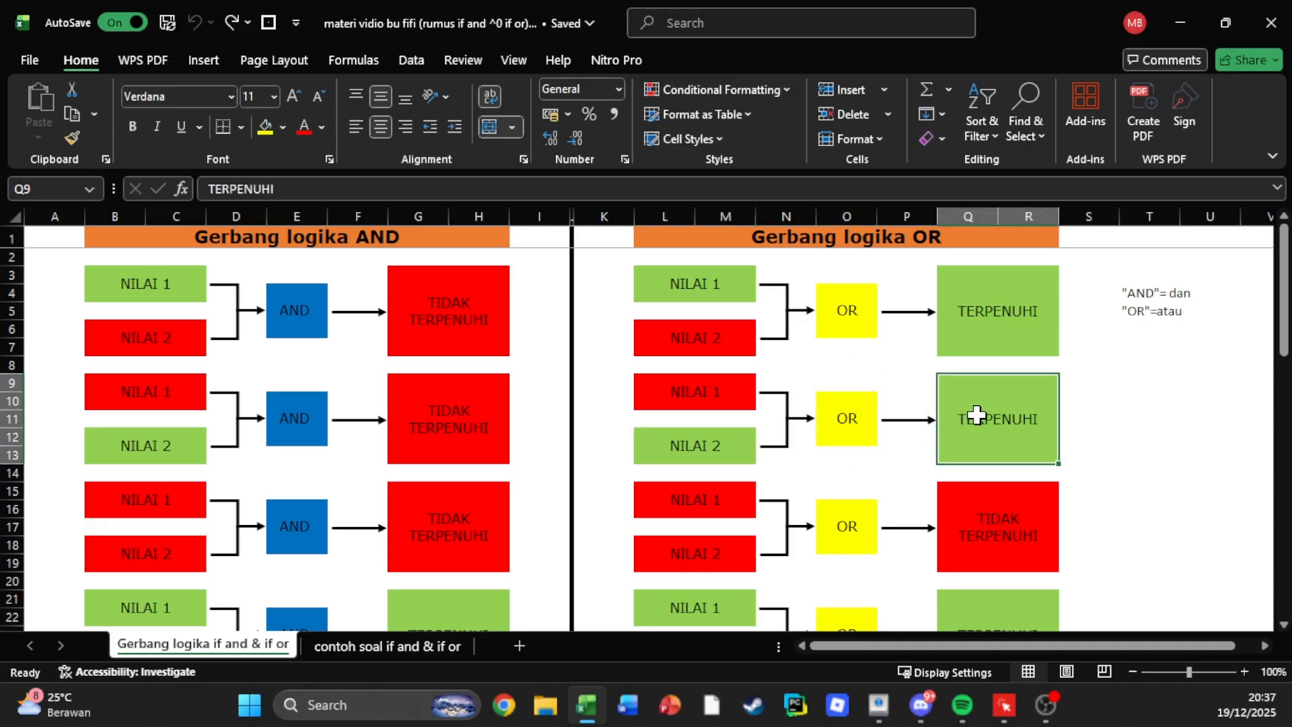
# Examine the third and fourth OR gate examples in rows 15–25, checking their inputs and outcomes.
pyautogui.scroll(-3, 692, 528)
pyautogui.scroll(1, 701, 482)
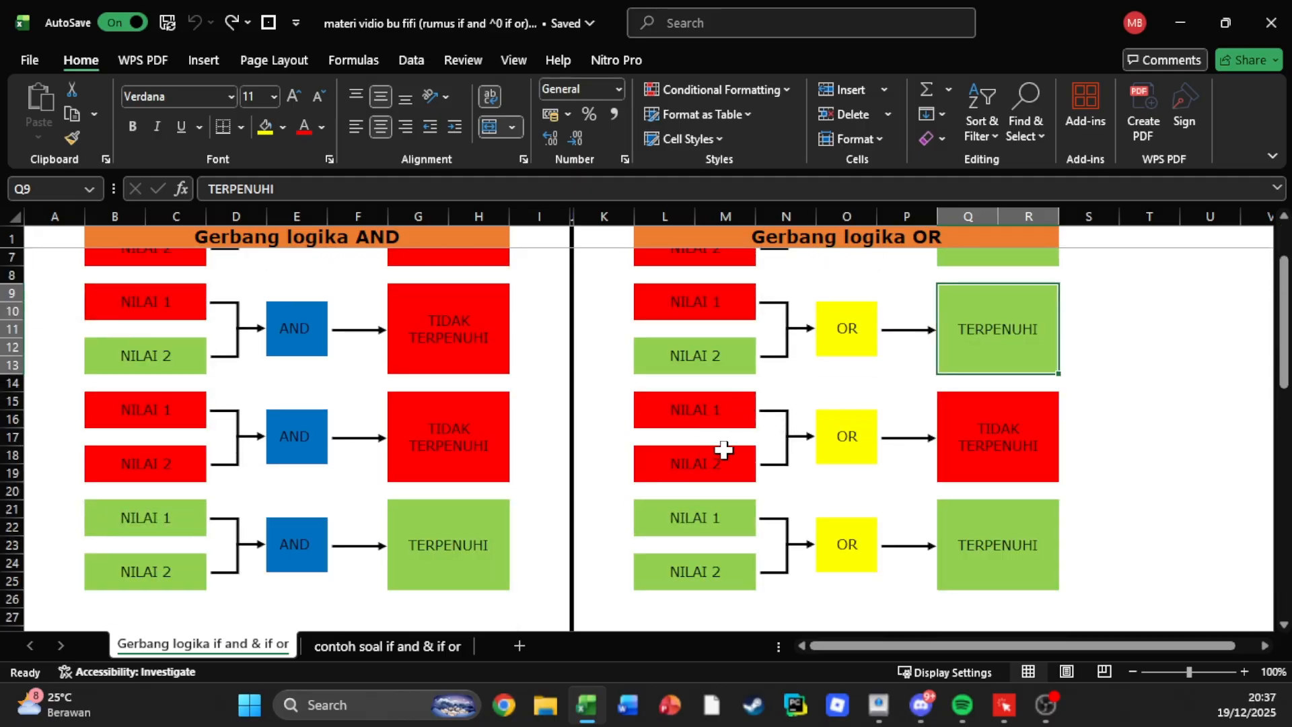
pyautogui.click(1001, 422)
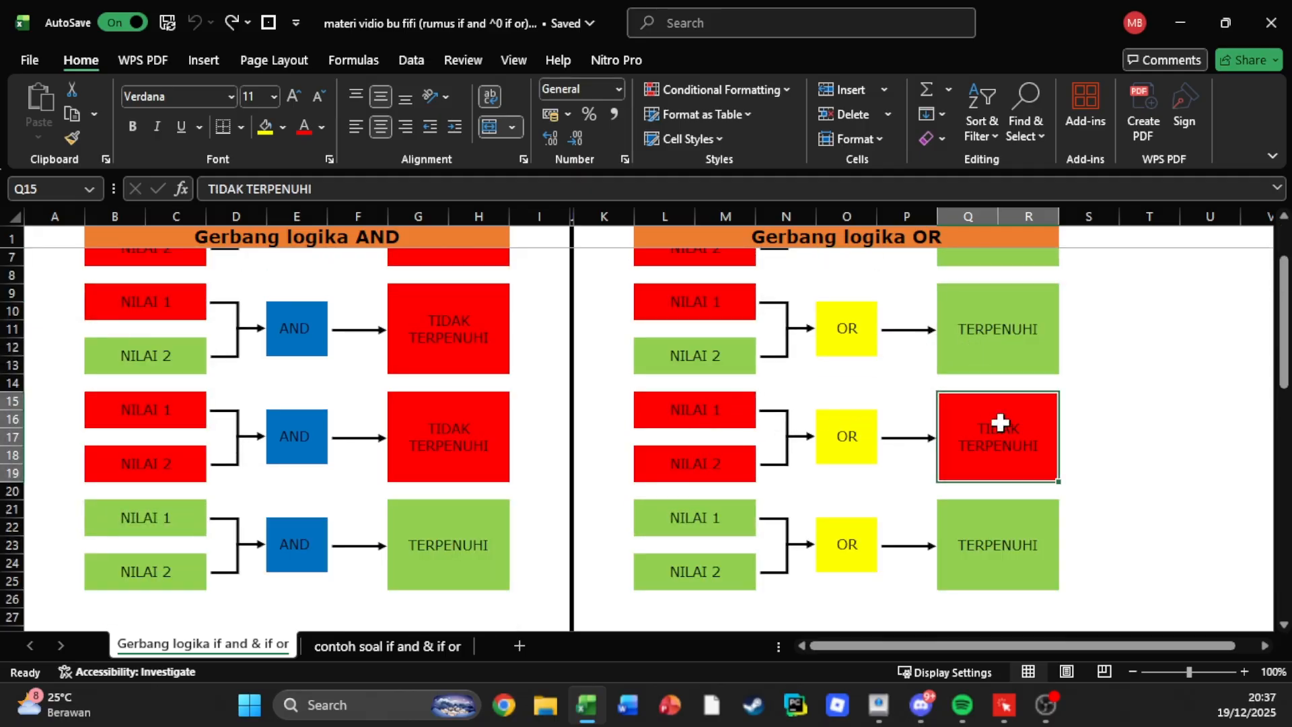
pyautogui.click(719, 525)
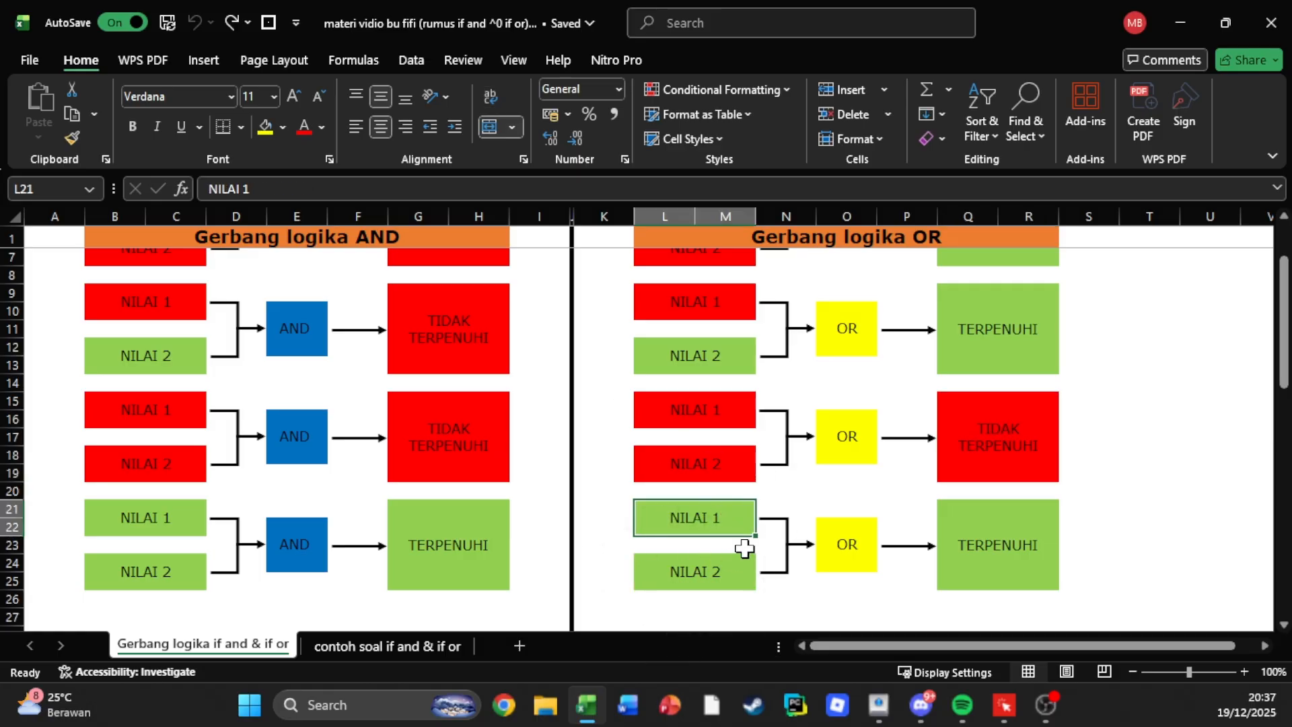
pyautogui.click(1003, 555)
pyautogui.scroll(2, 1021, 444)
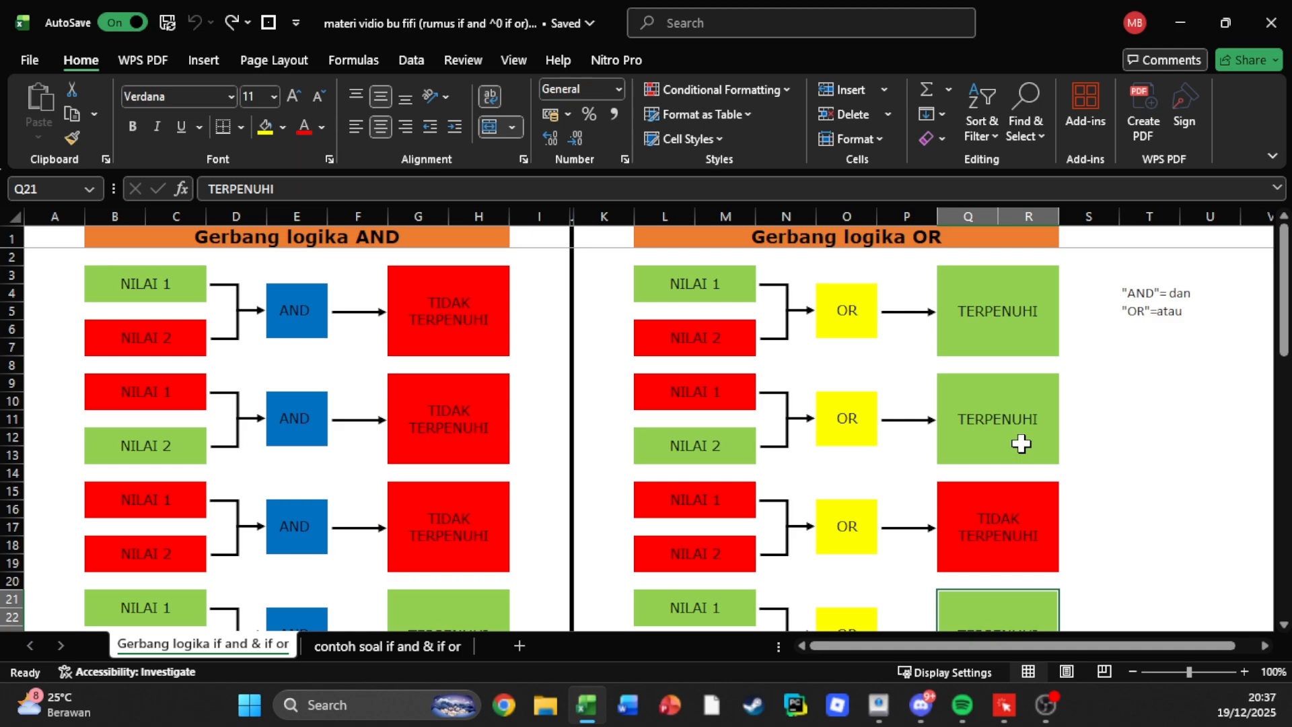
# Compare the AND gate examples with the OR gate examples across the whole sheet.
pyautogui.scroll(-3, 263, 396)
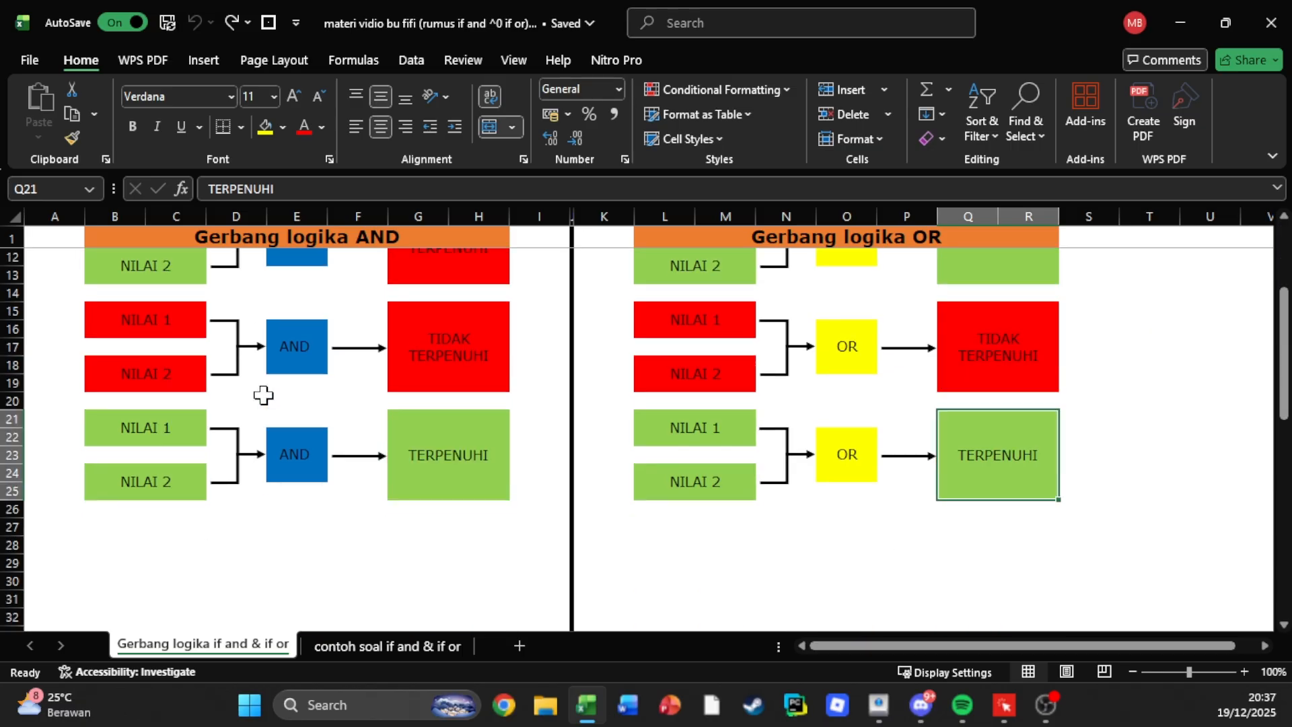
pyautogui.scroll(3, 271, 419)
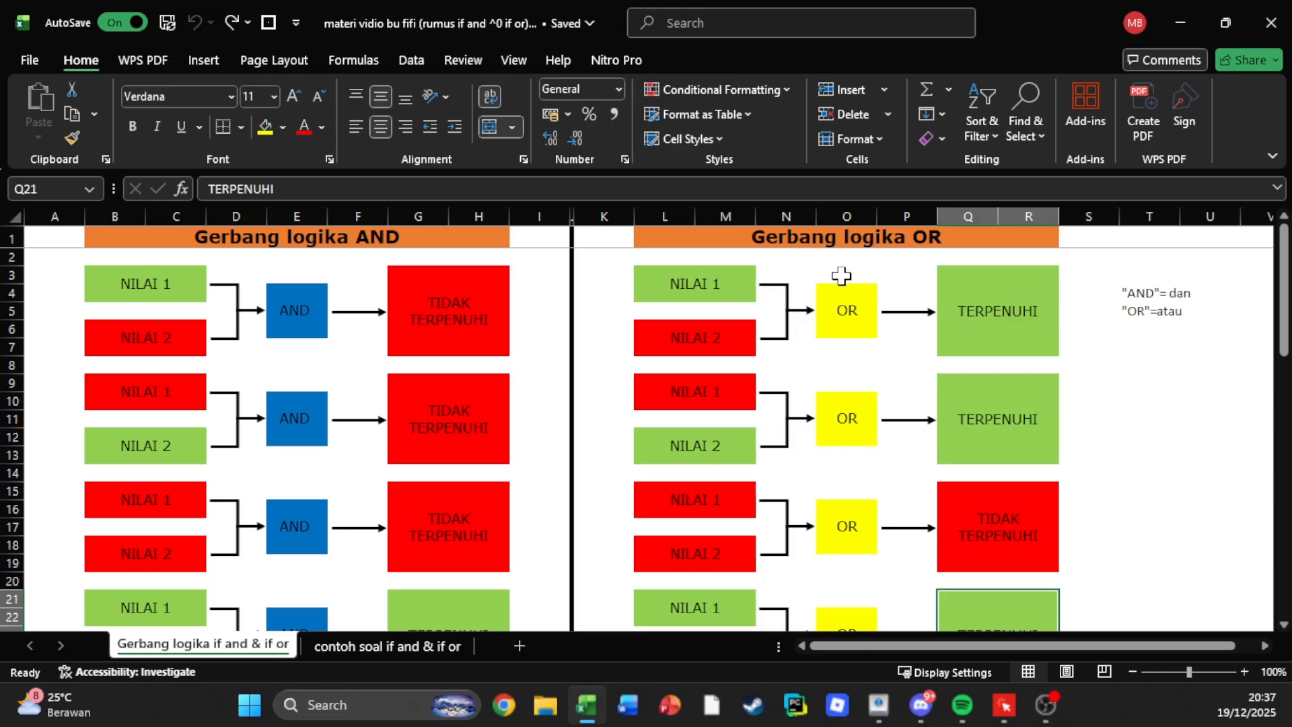
pyautogui.click(1018, 321)
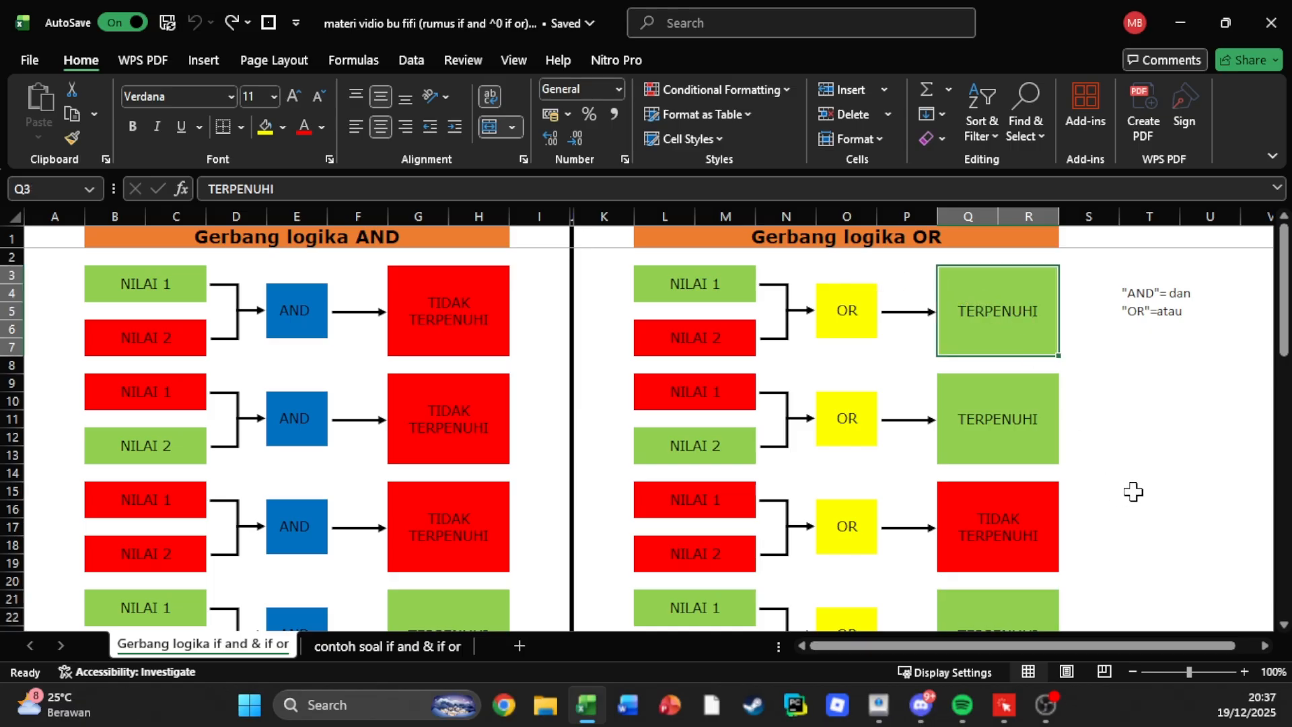
pyautogui.click(1134, 491)
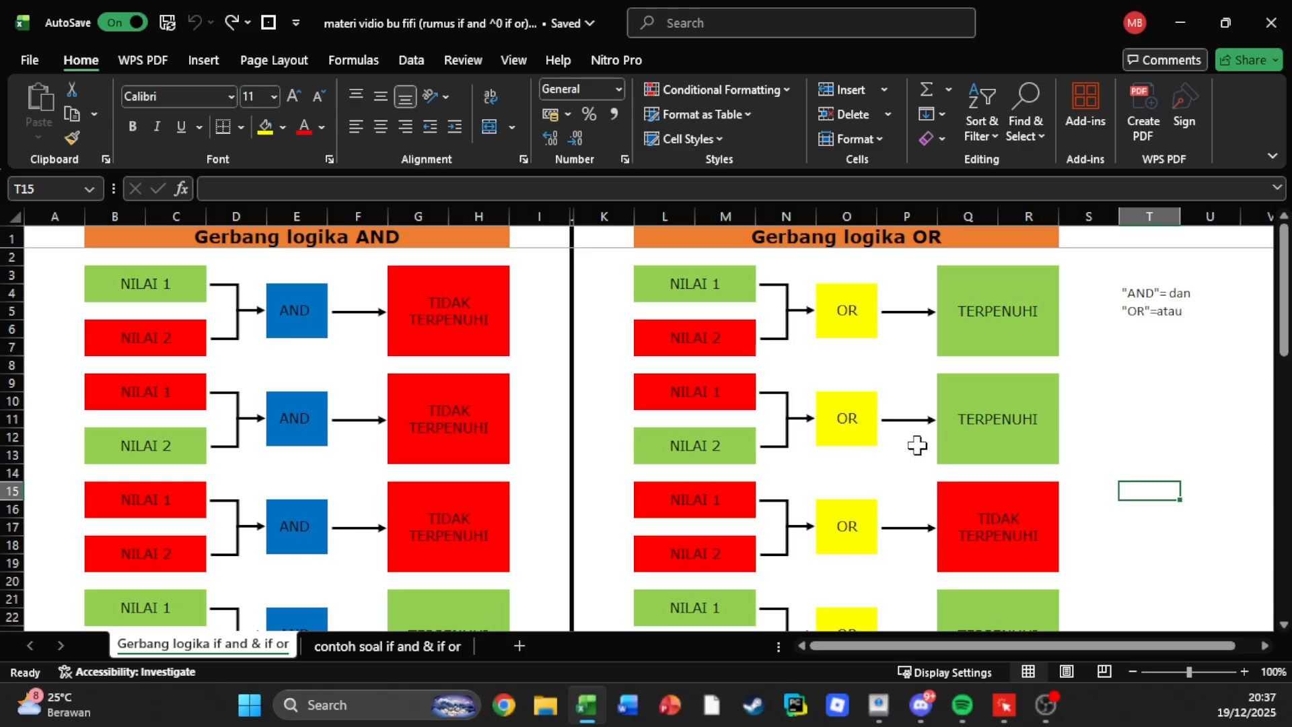
pyautogui.scroll(-3, 918, 446)
pyautogui.scroll(3, 918, 446)
# Open the "contoh soal if and & if or" worksheet and review the score table and the Hasil criteria.
pyautogui.click(375, 646)
pyautogui.click(626, 509)
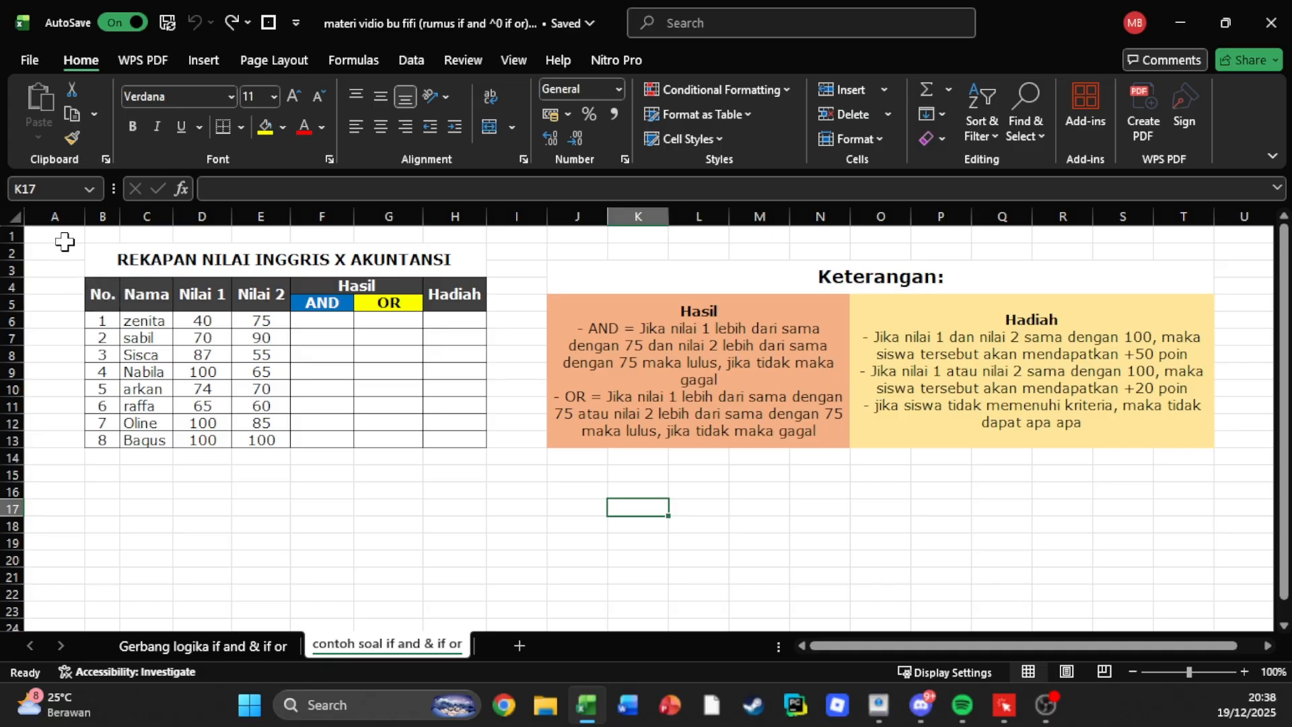
pyautogui.moveTo(63, 239); pyautogui.dragTo(1084, 542)
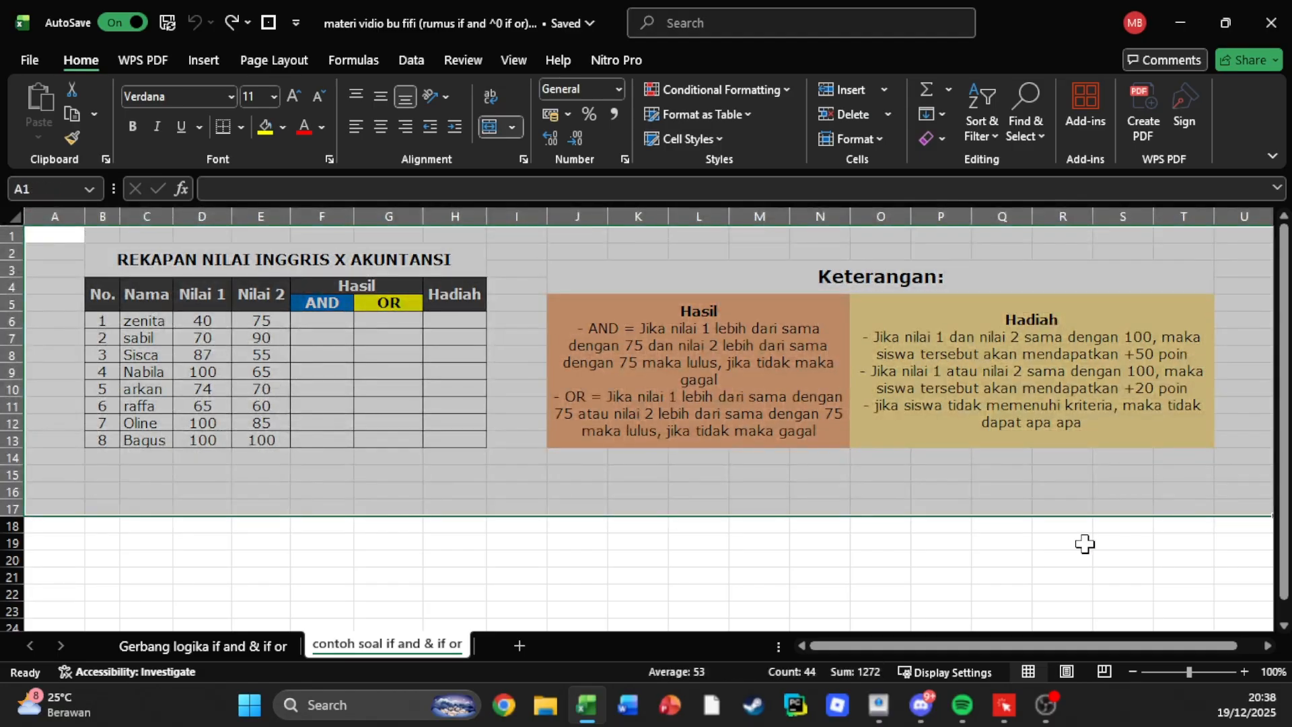
pyautogui.click(1085, 543)
pyautogui.click(609, 334)
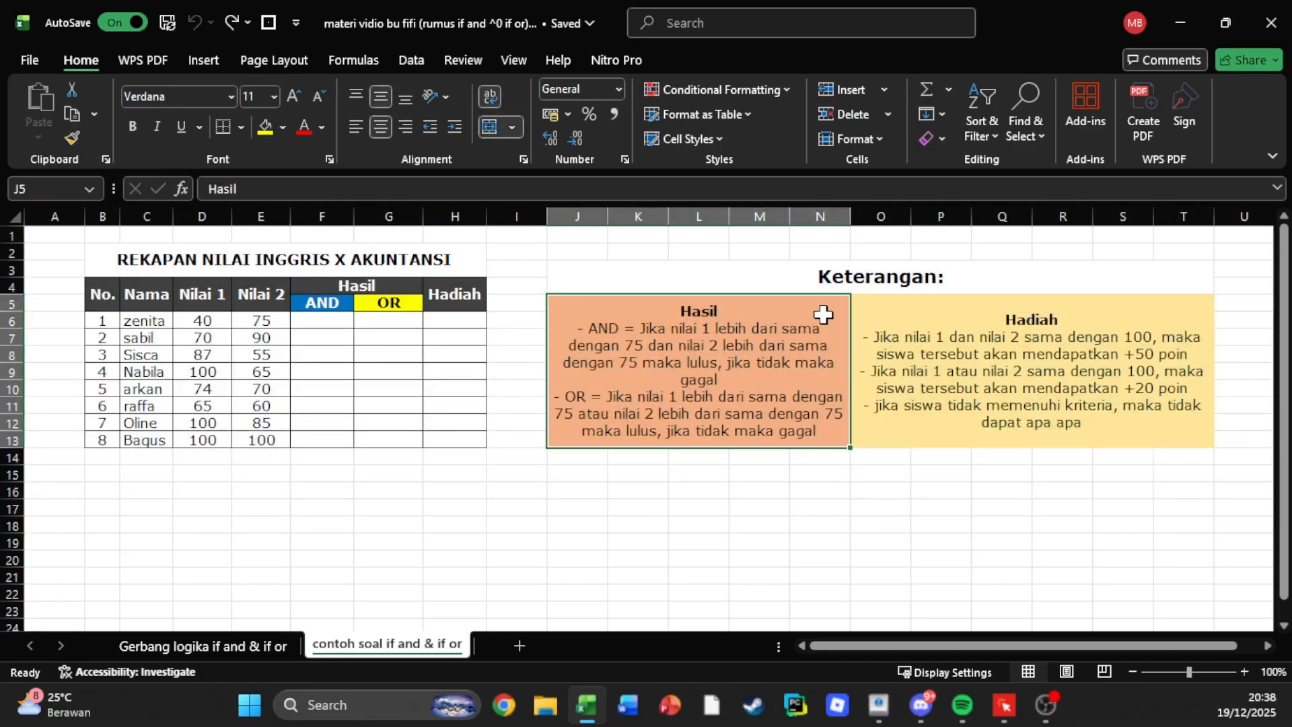
# Review the AND and OR columns under Hasil together with their matching rules in the Hasil criteria.
pyautogui.click(307, 319)
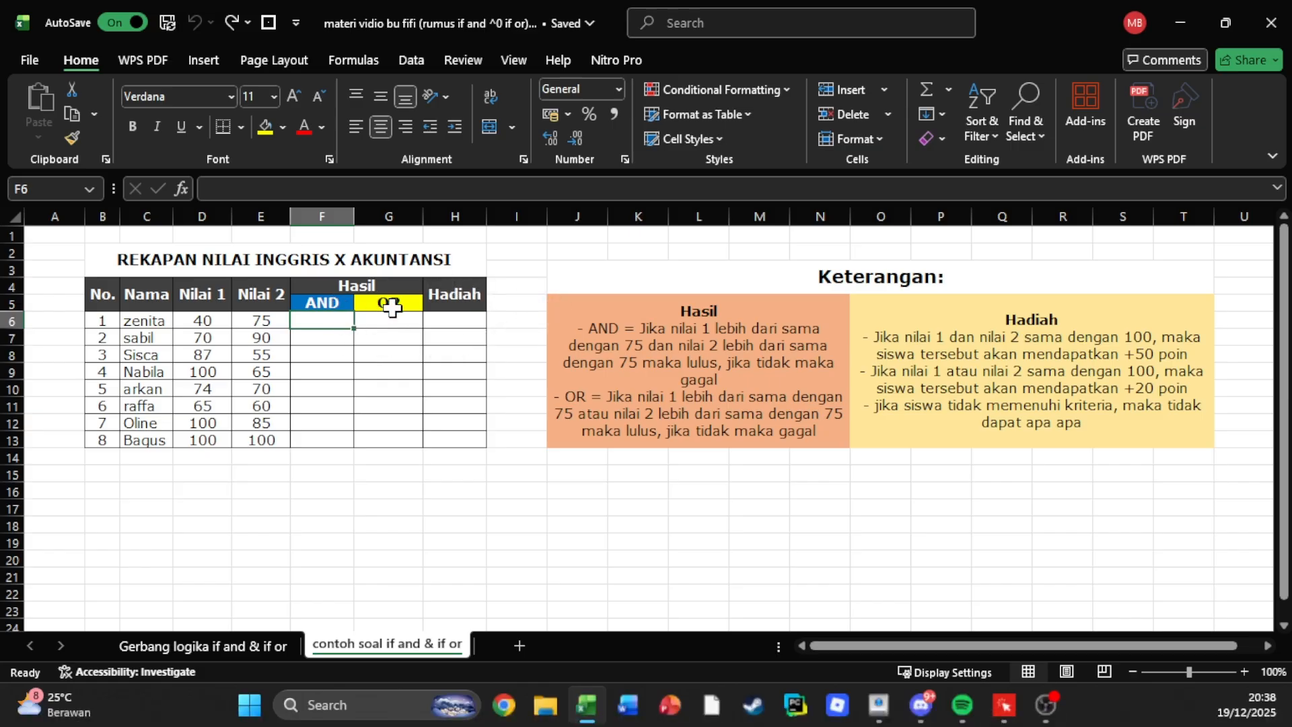
pyautogui.click(306, 301)
pyautogui.click(364, 305)
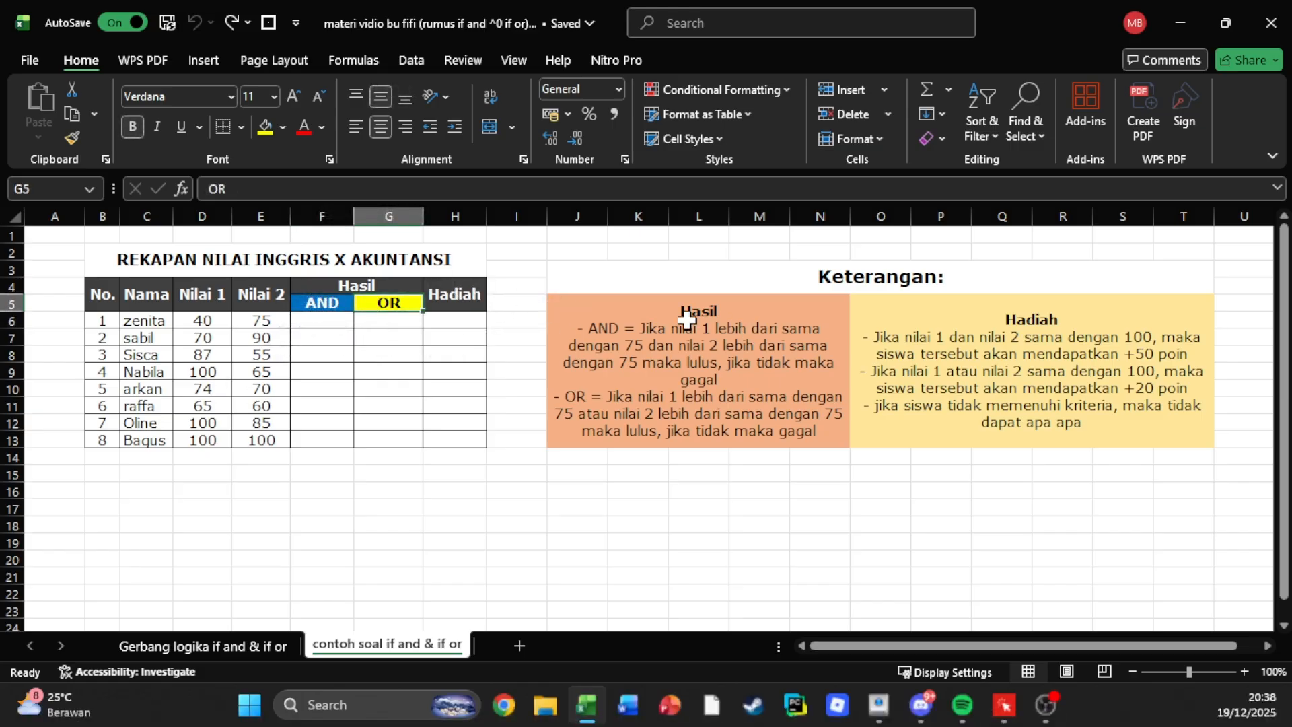
pyautogui.click(599, 331)
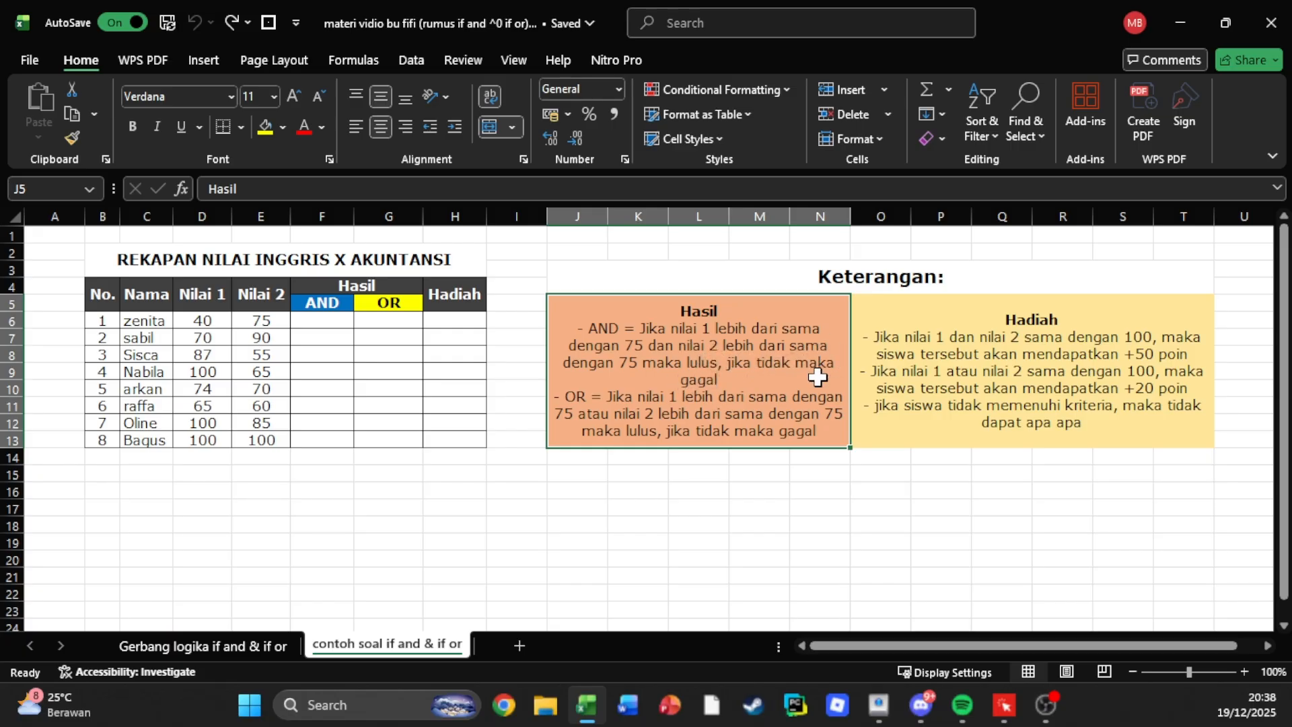
# Try to emphasise the word "dan" in the AND rule of the Hasil criteria.
pyautogui.doubleClick(678, 352)
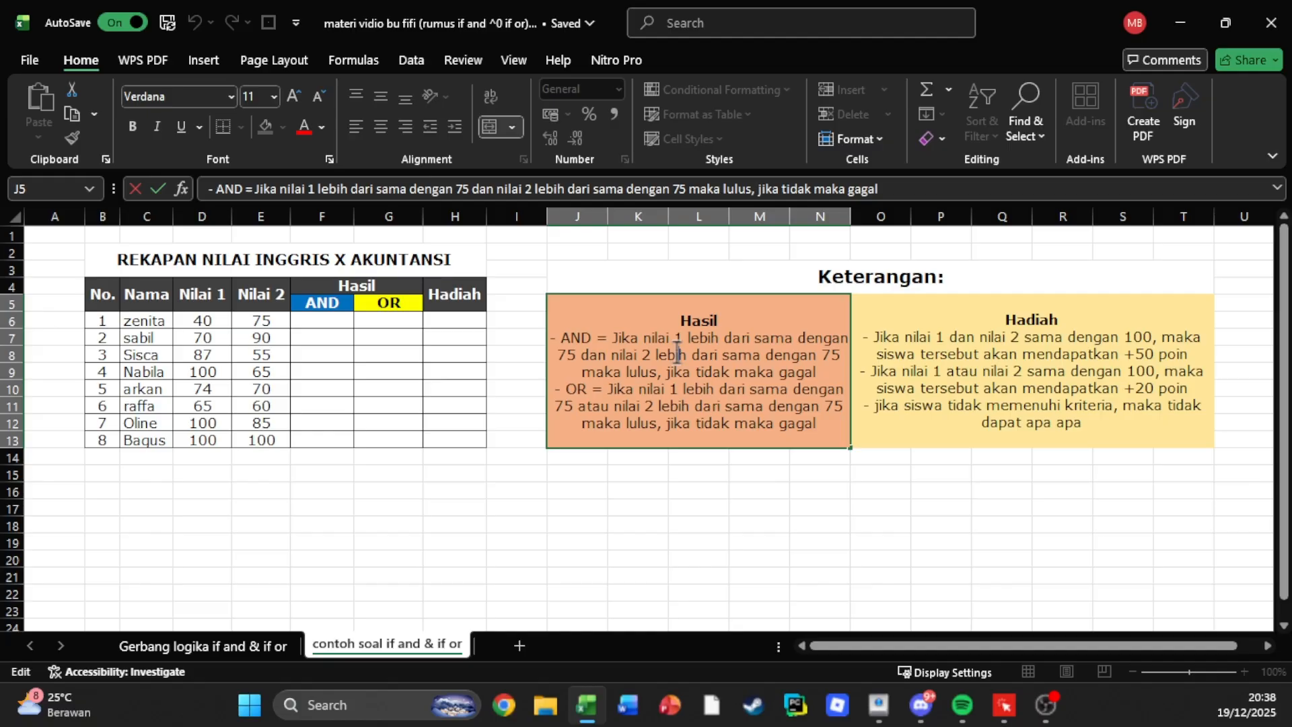
pyautogui.moveTo(597, 355); pyautogui.dragTo(590, 355)
pyautogui.rightClick(587, 355)
pyautogui.click(569, 357)
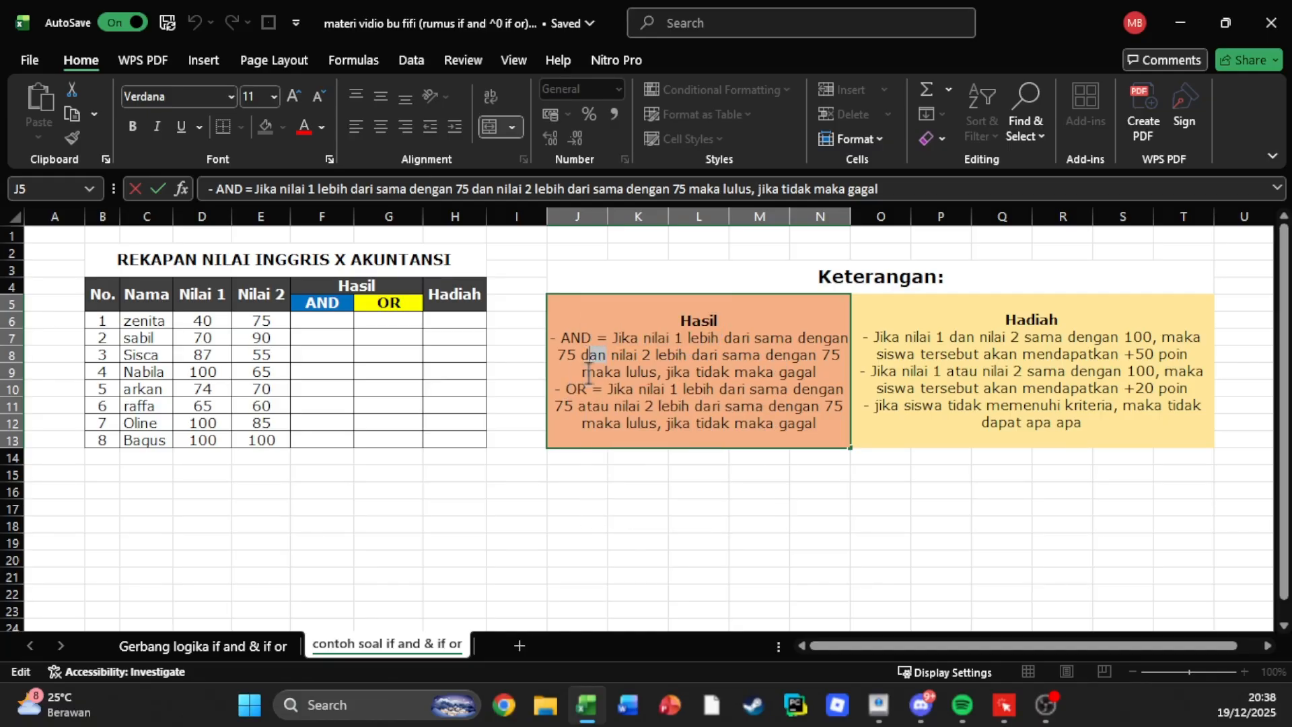
pyautogui.click(586, 473)
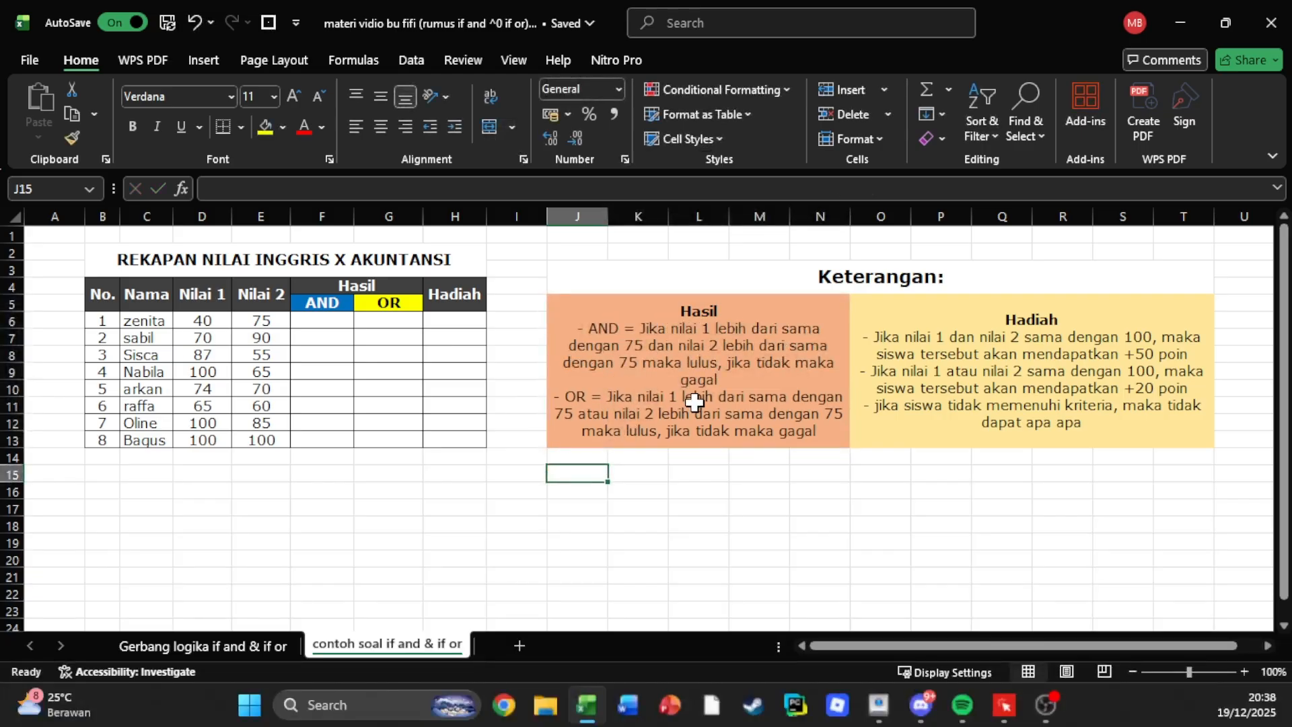
# Check the AND and OR meanings on the "Gerbang logika if and & if or" worksheet and return to the Hasil criteria.
pyautogui.click(236, 645)
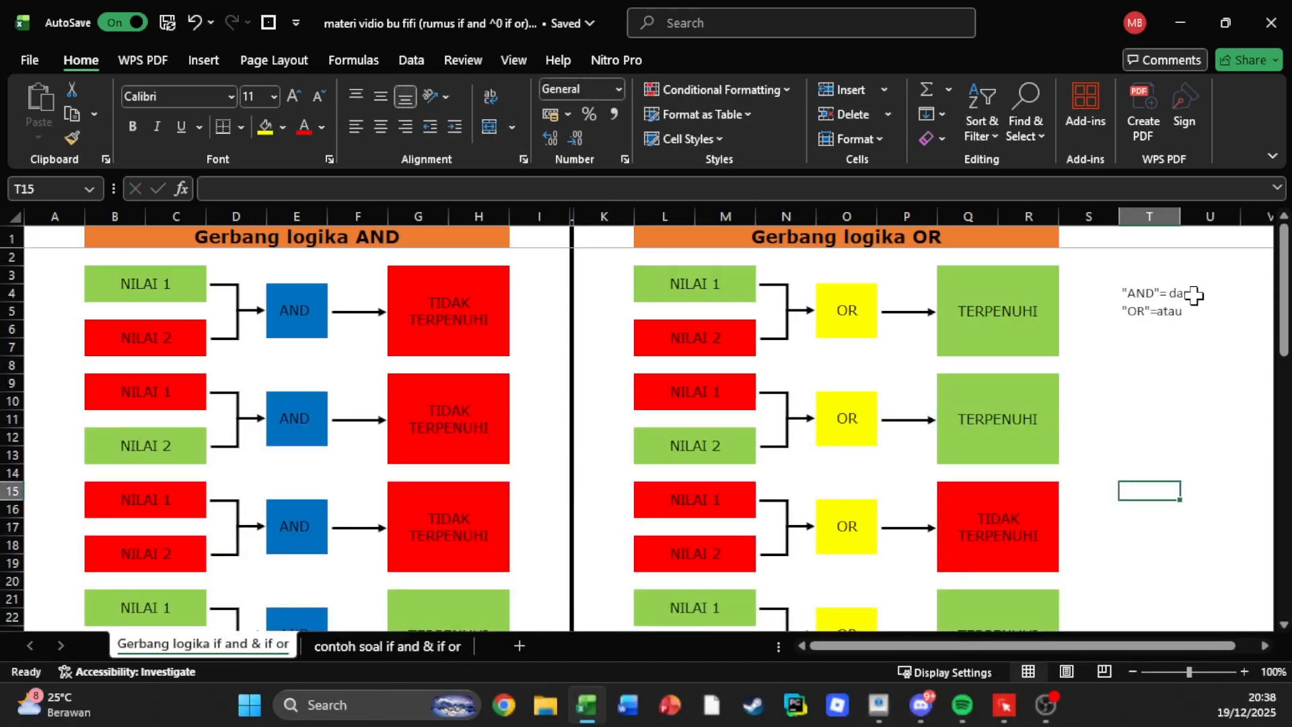
pyautogui.click(391, 647)
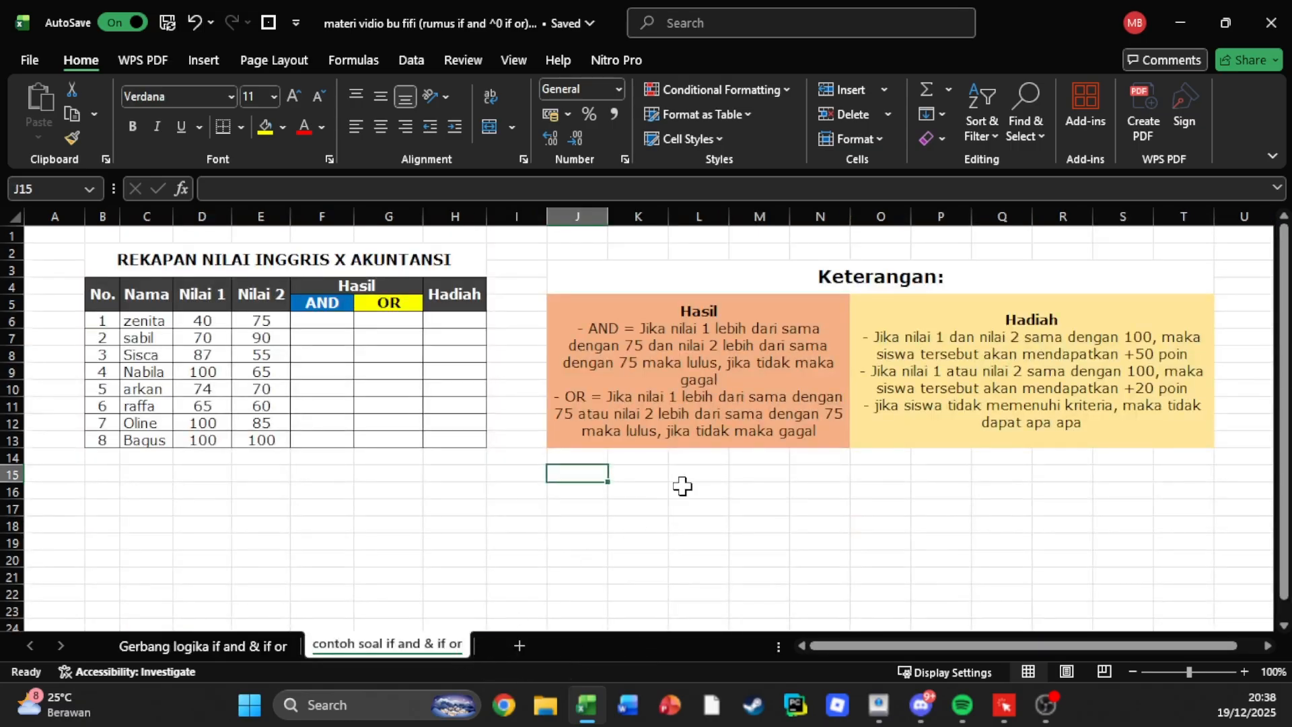
pyautogui.click(591, 330)
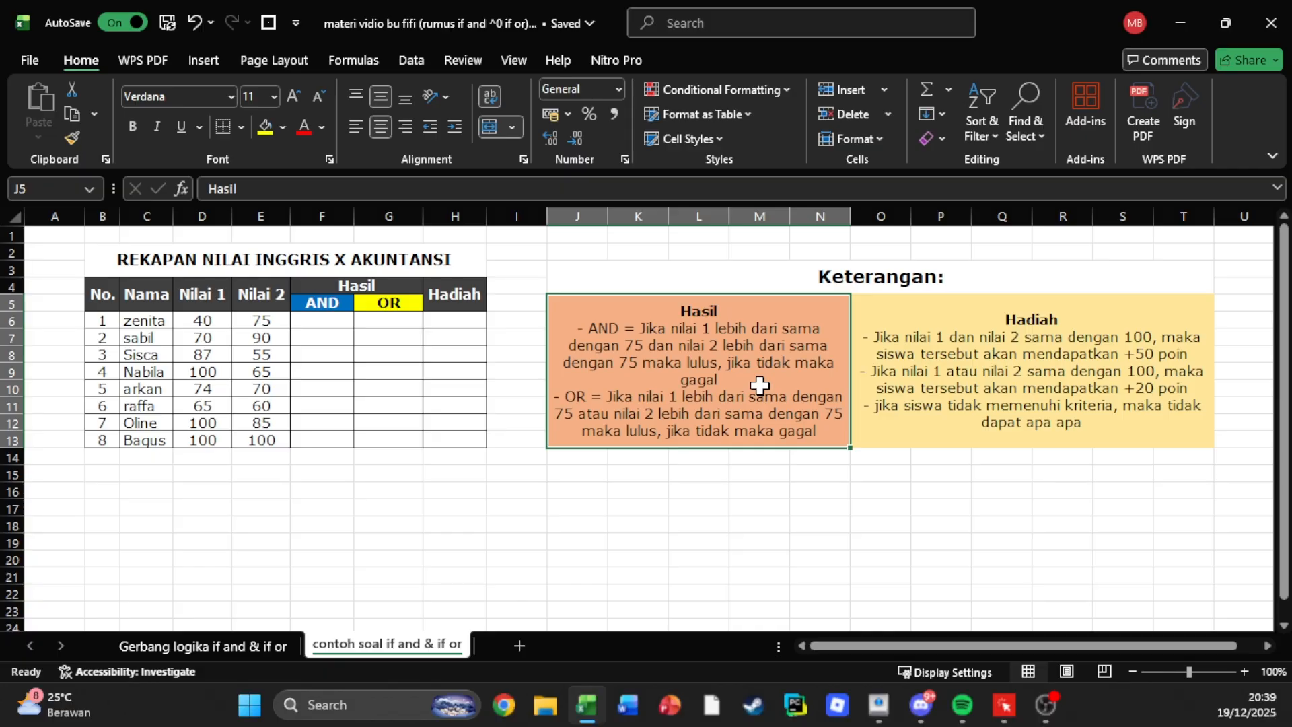
# Bold the word "atau" in the OR rule and the word "dan" in the AND rule of the Hasil criteria.
pyautogui.doubleClick(606, 410)
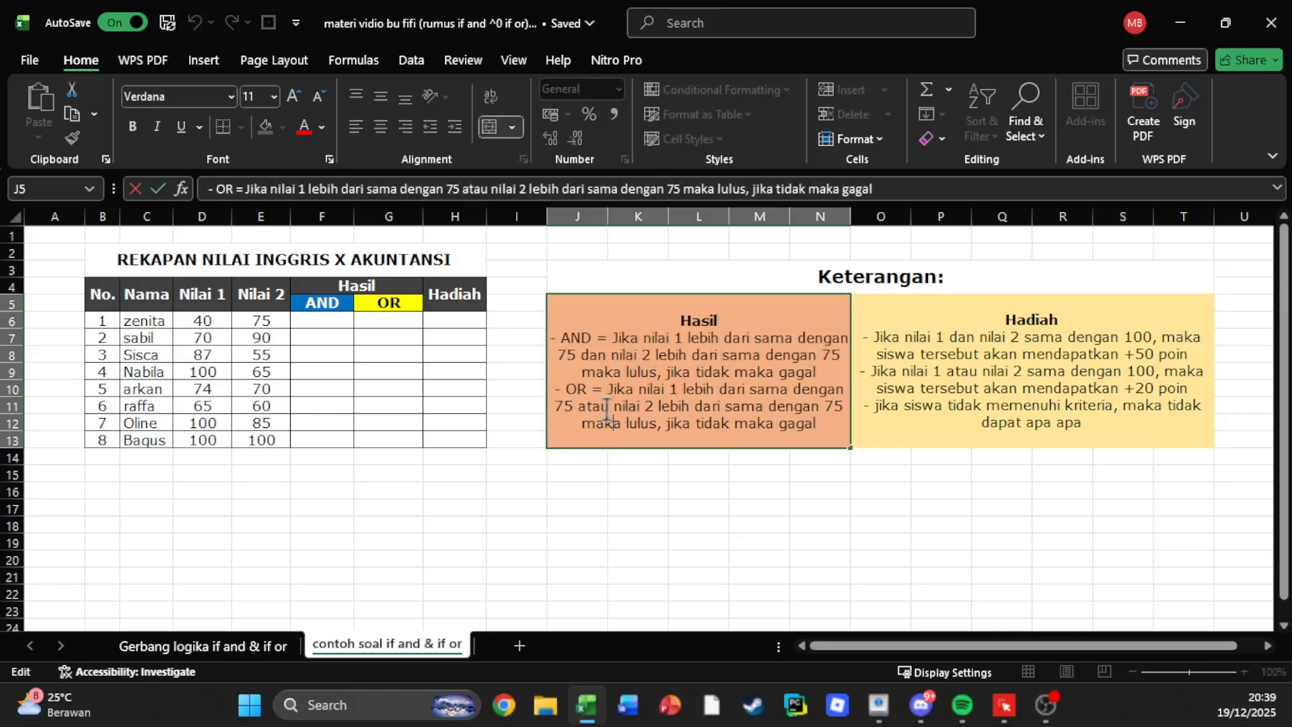
pyautogui.doubleClick(586, 406)
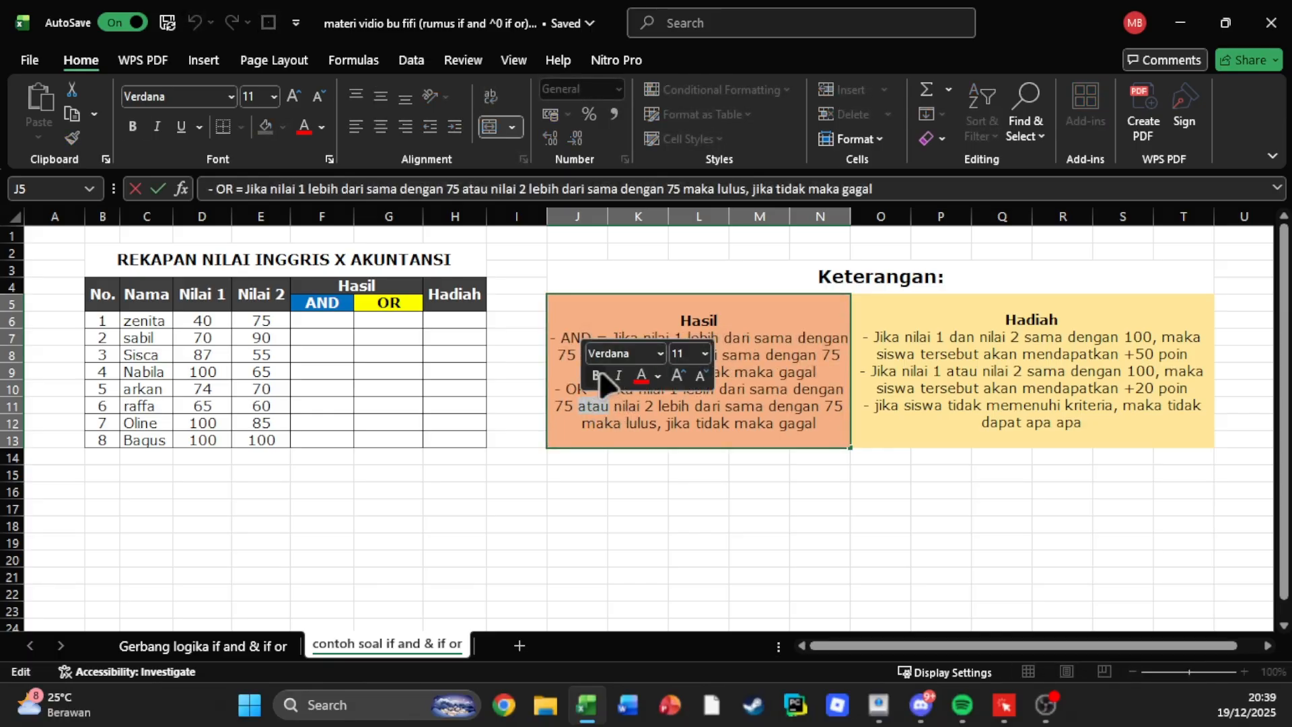
pyautogui.click(597, 376)
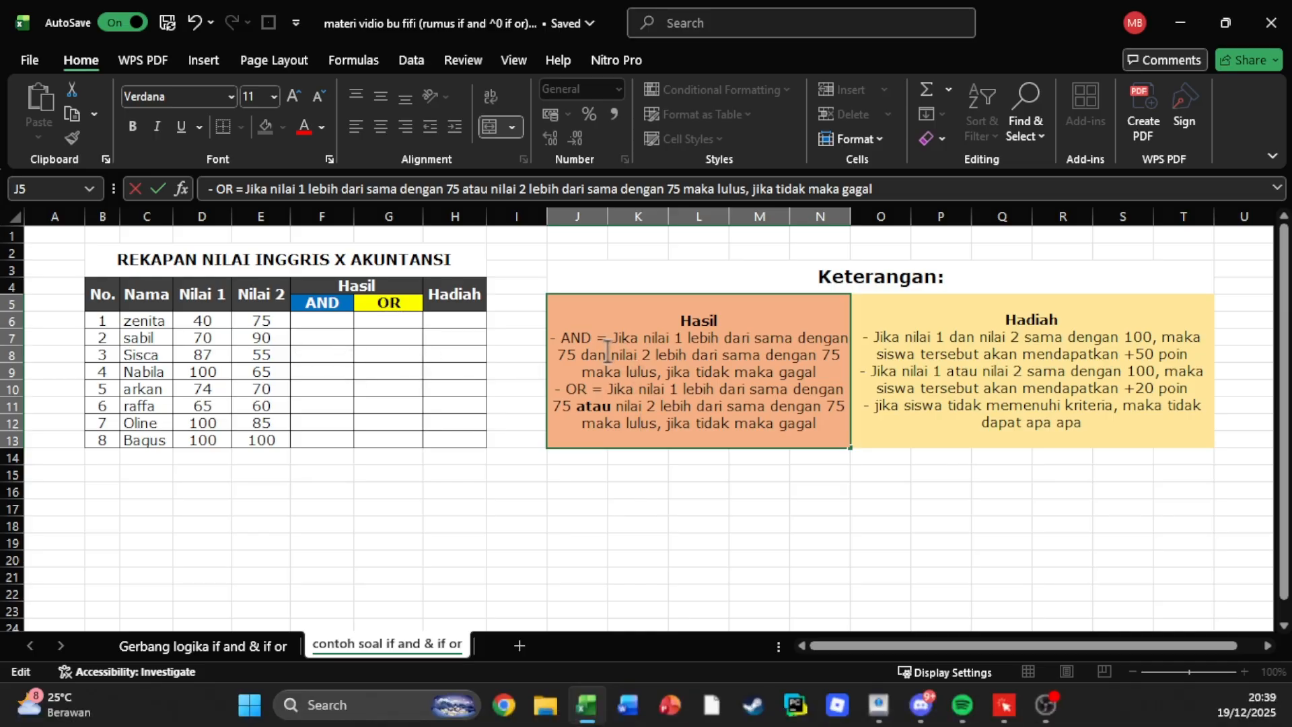
pyautogui.moveTo(608, 353); pyautogui.dragTo(581, 354)
pyautogui.click(596, 321)
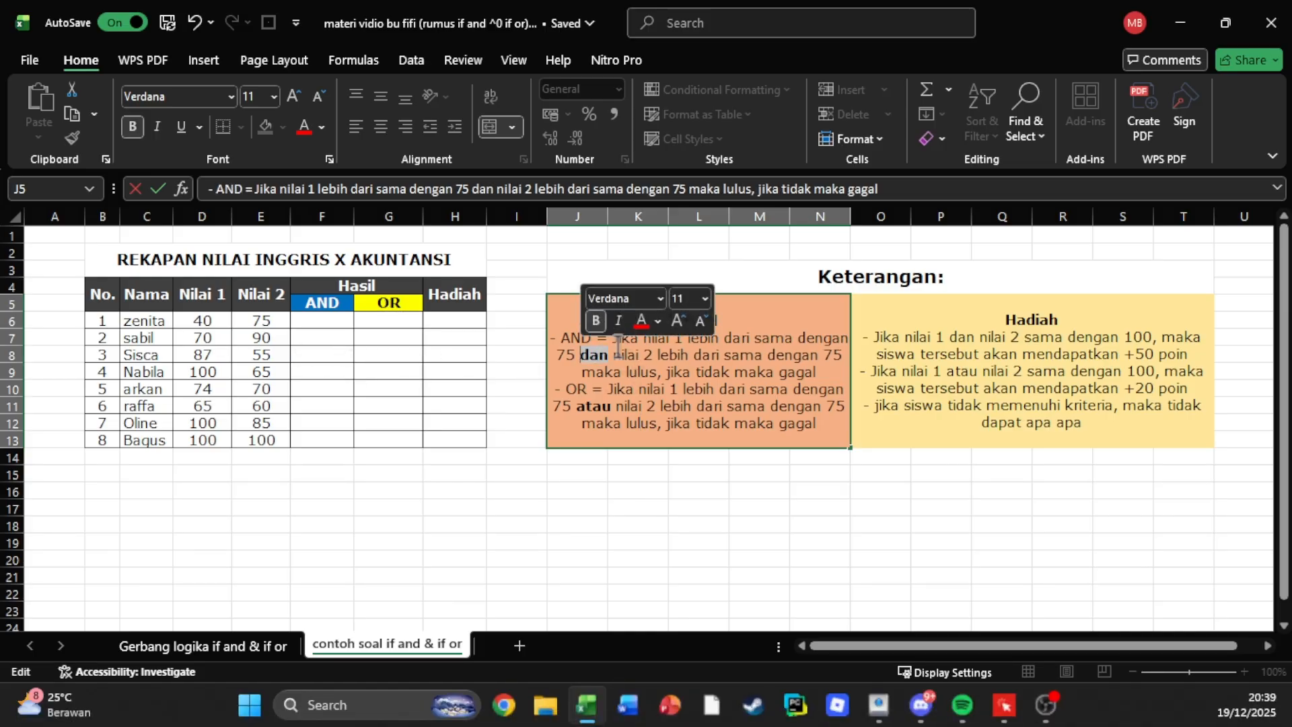
pyautogui.click(639, 477)
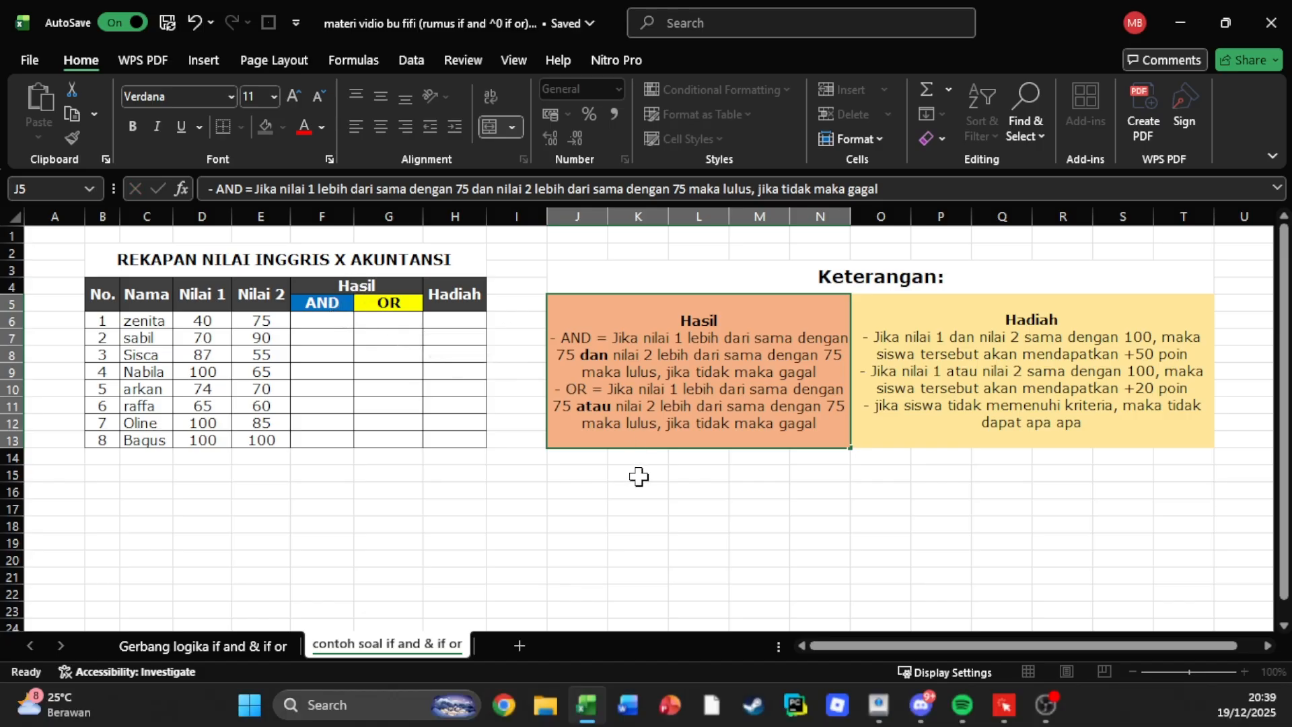
# Begin an IF formula with a nested AND in F6, using D6>=75 as the first condition.
pyautogui.click(341, 321)
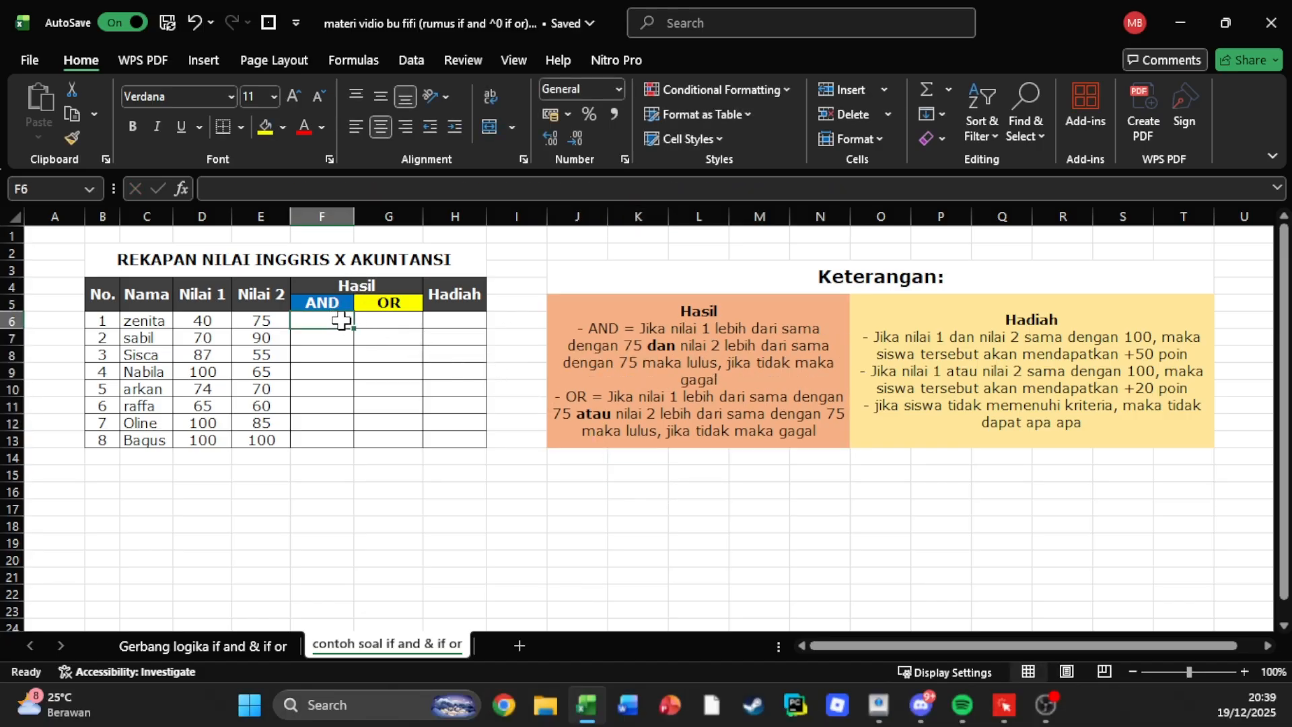
pyautogui.write('=if')
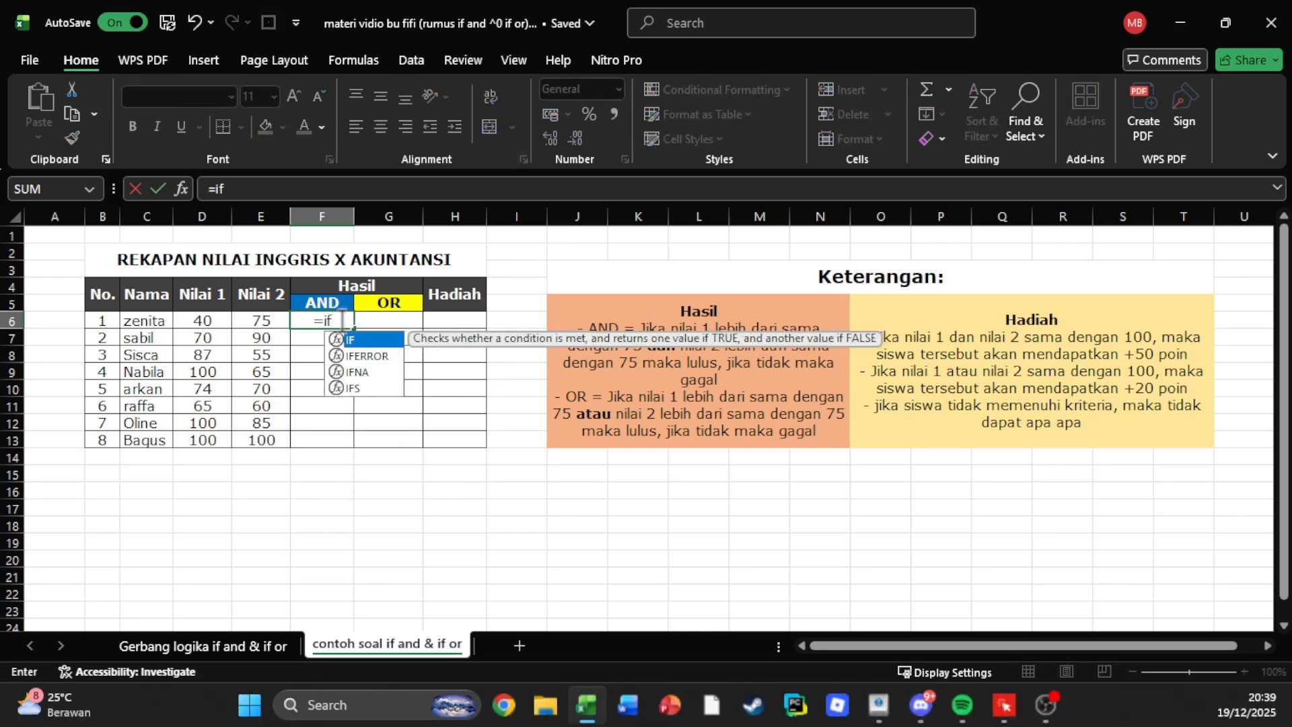
pyautogui.write('(a')
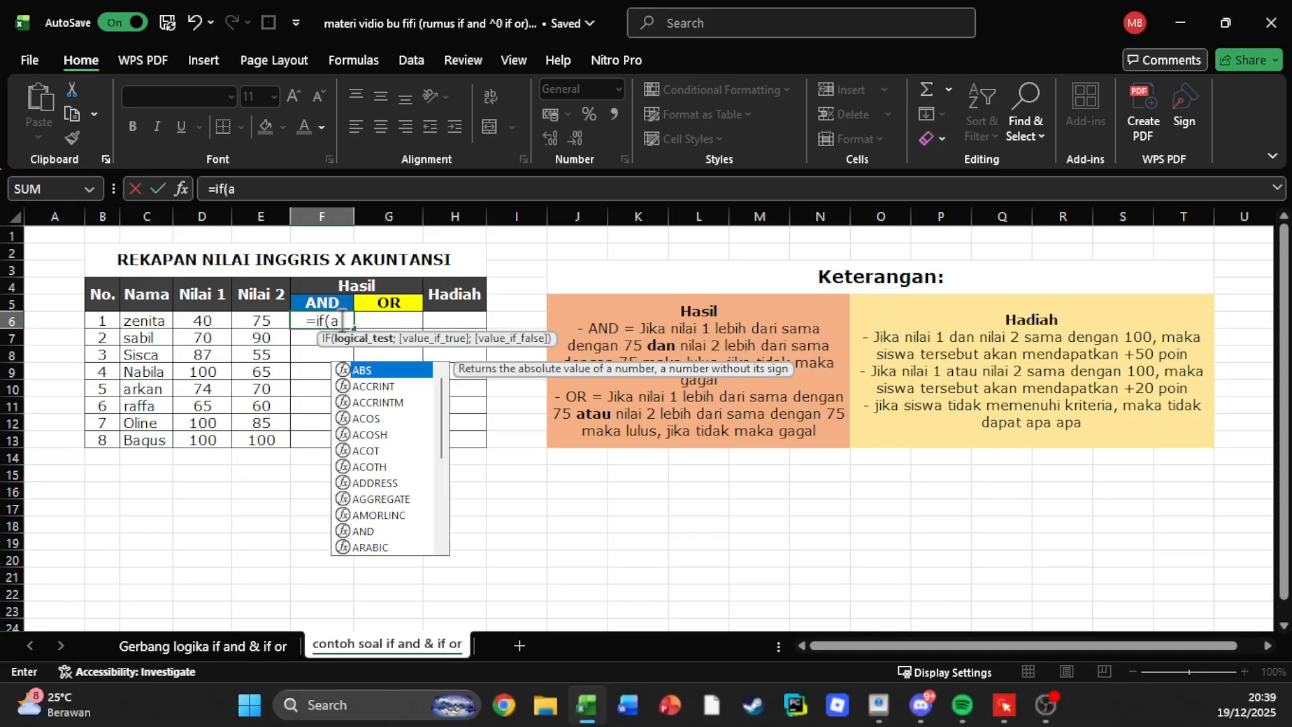
pyautogui.write('nd')
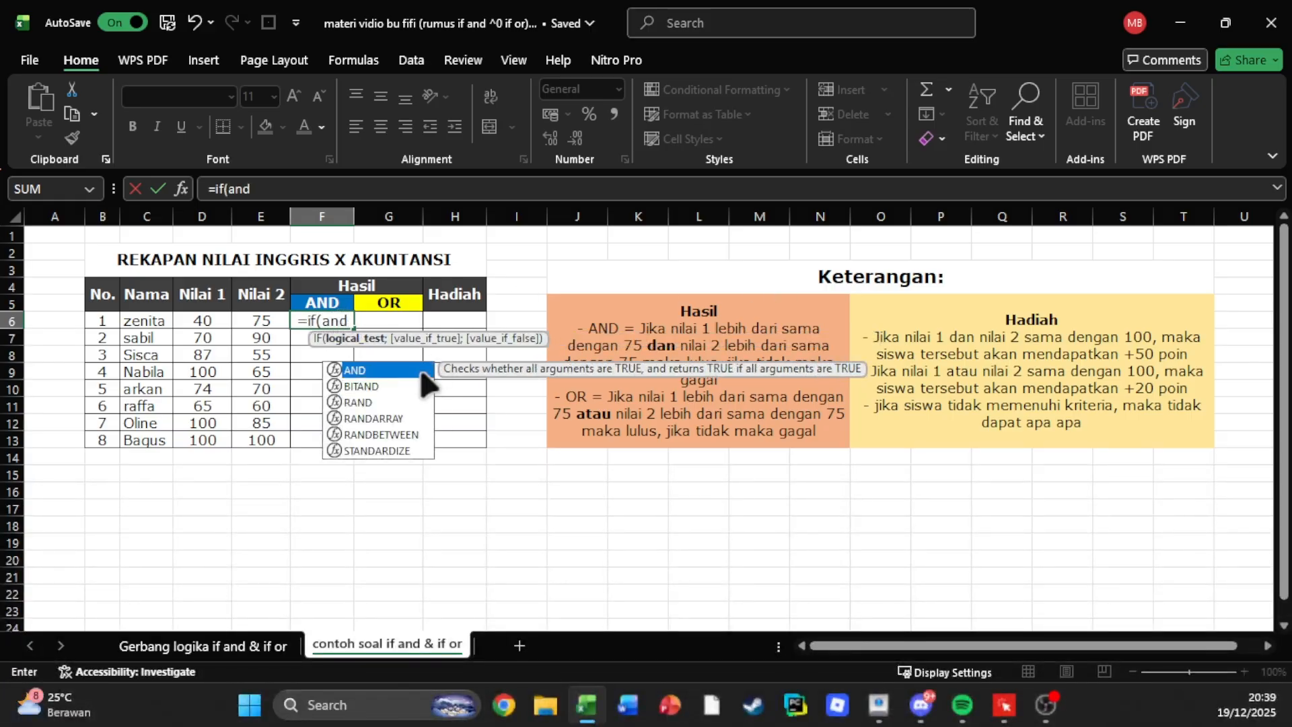
pyautogui.write('((')
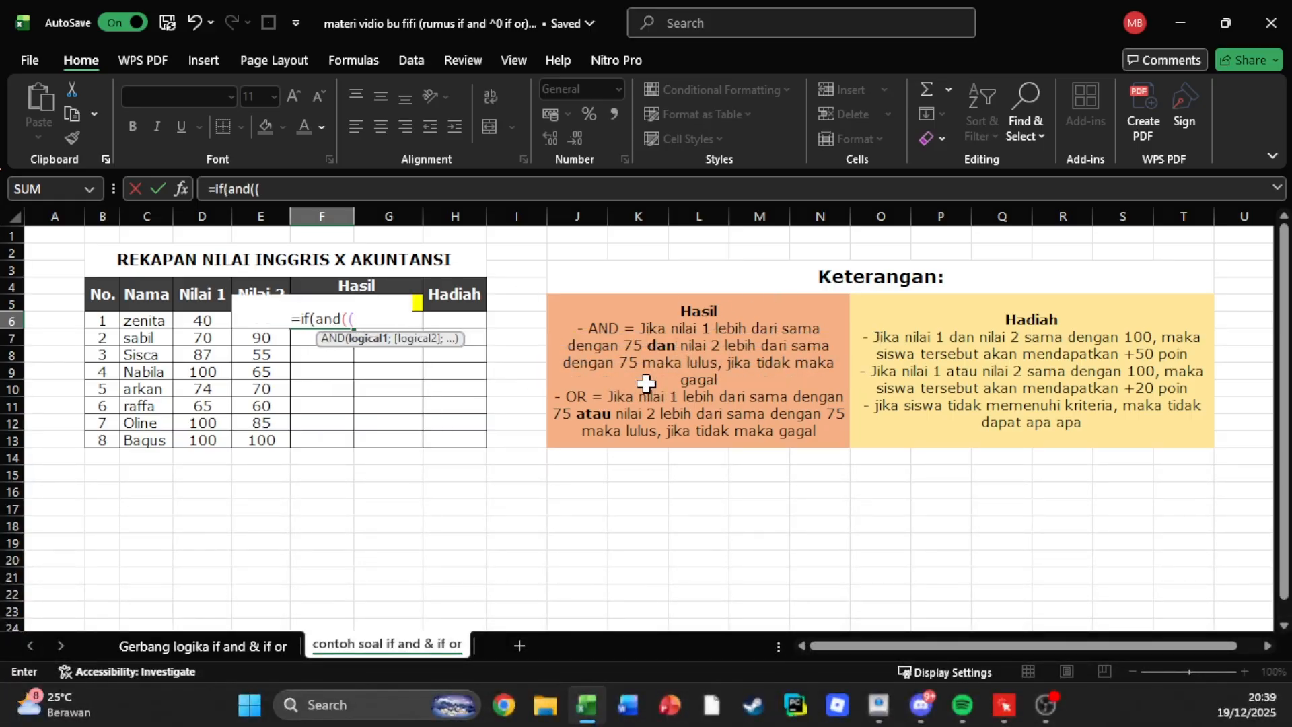
pyautogui.press('BackSpace')
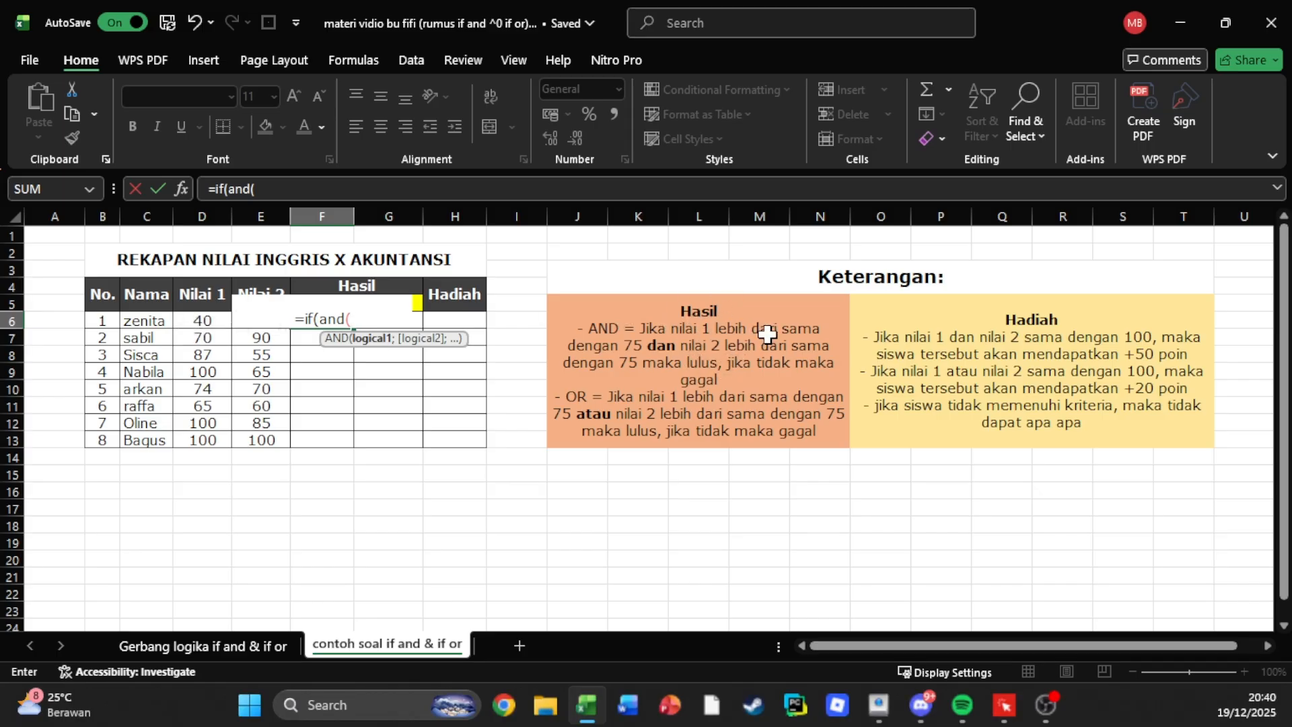
pyautogui.click(189, 321)
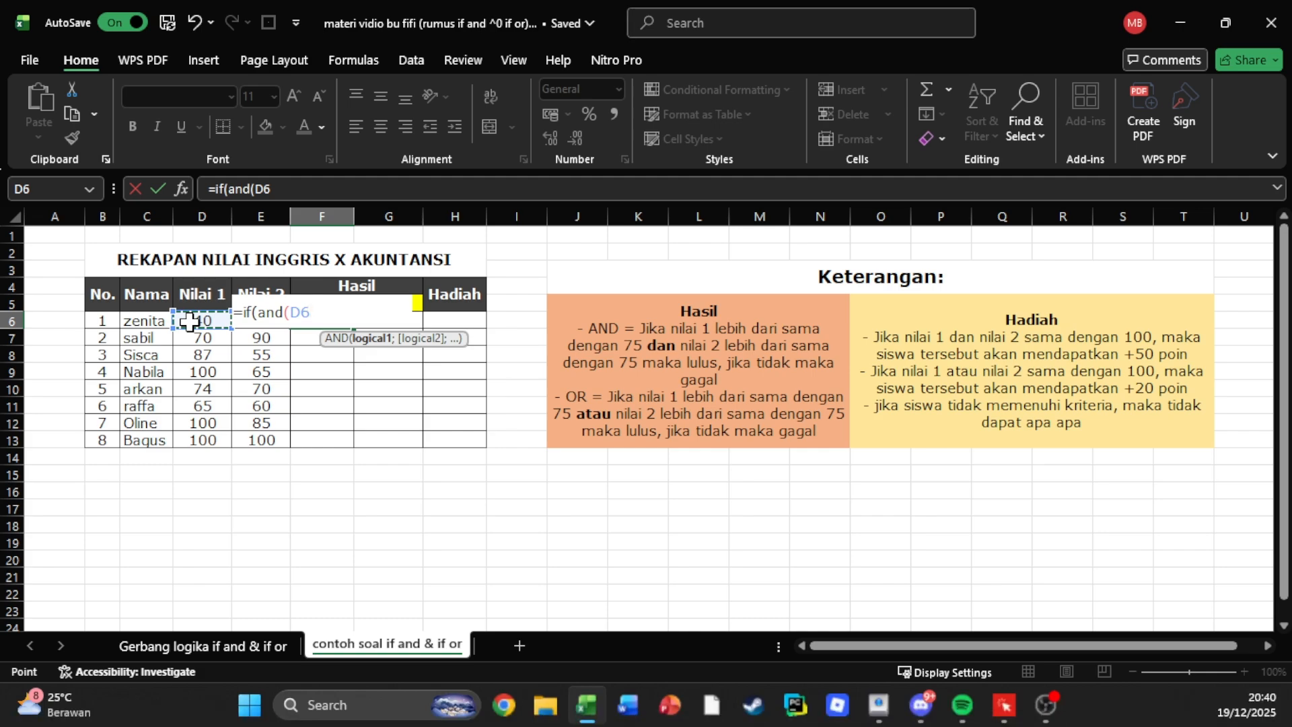
pyautogui.write('>')
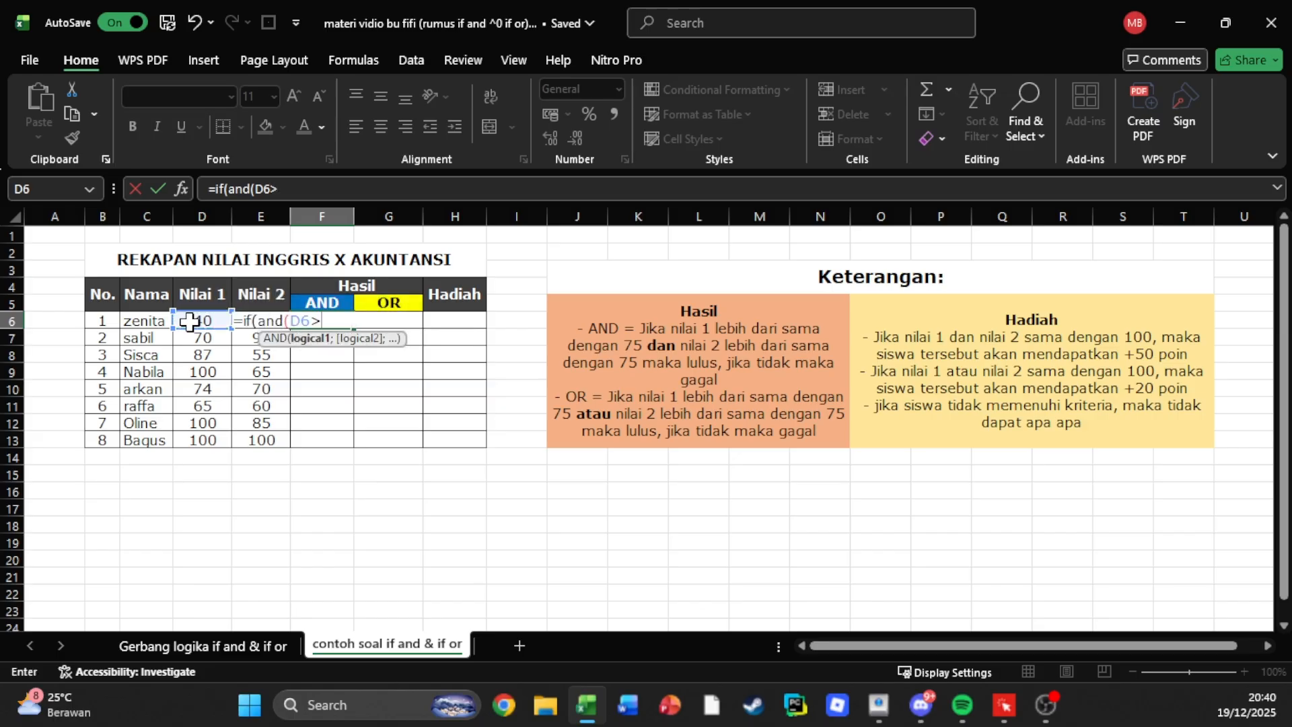
pyautogui.write('=75;')
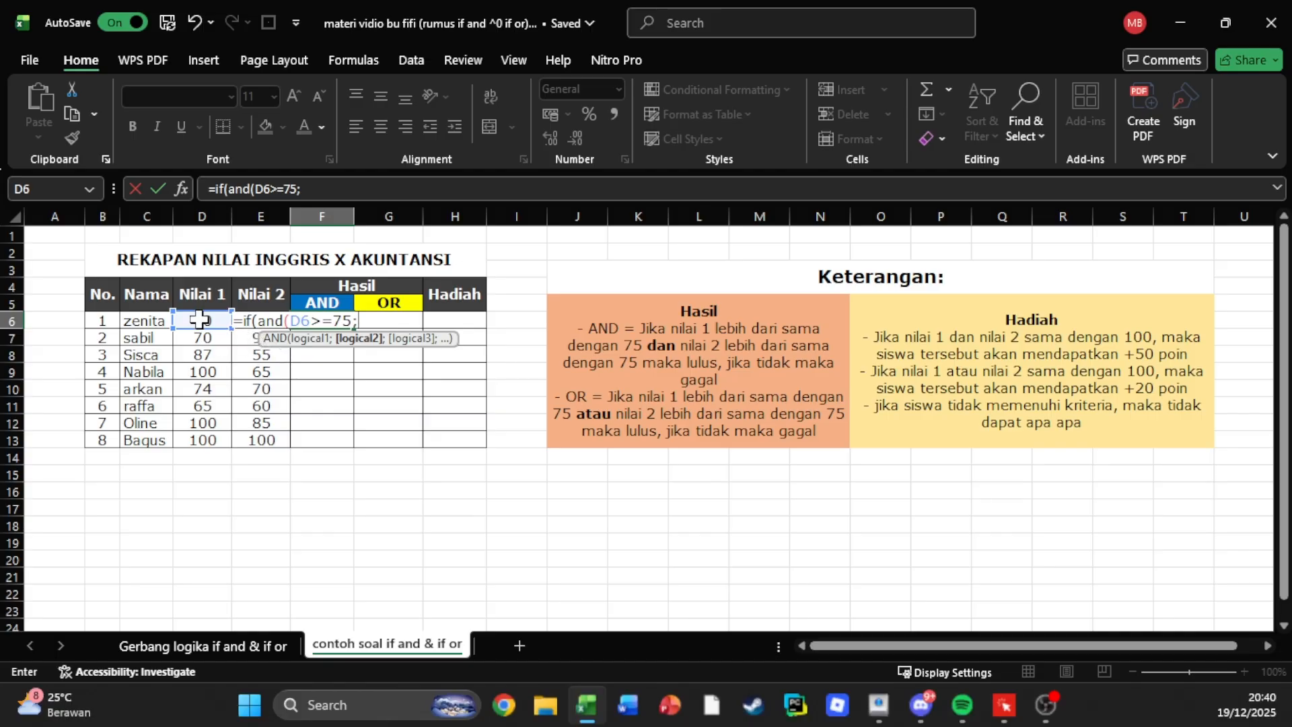
# Add E6>=75 as the second condition and close the nested AND function.
pyautogui.write('e6')
pyautogui.press('BackSpace')
pyautogui.write('>=75')
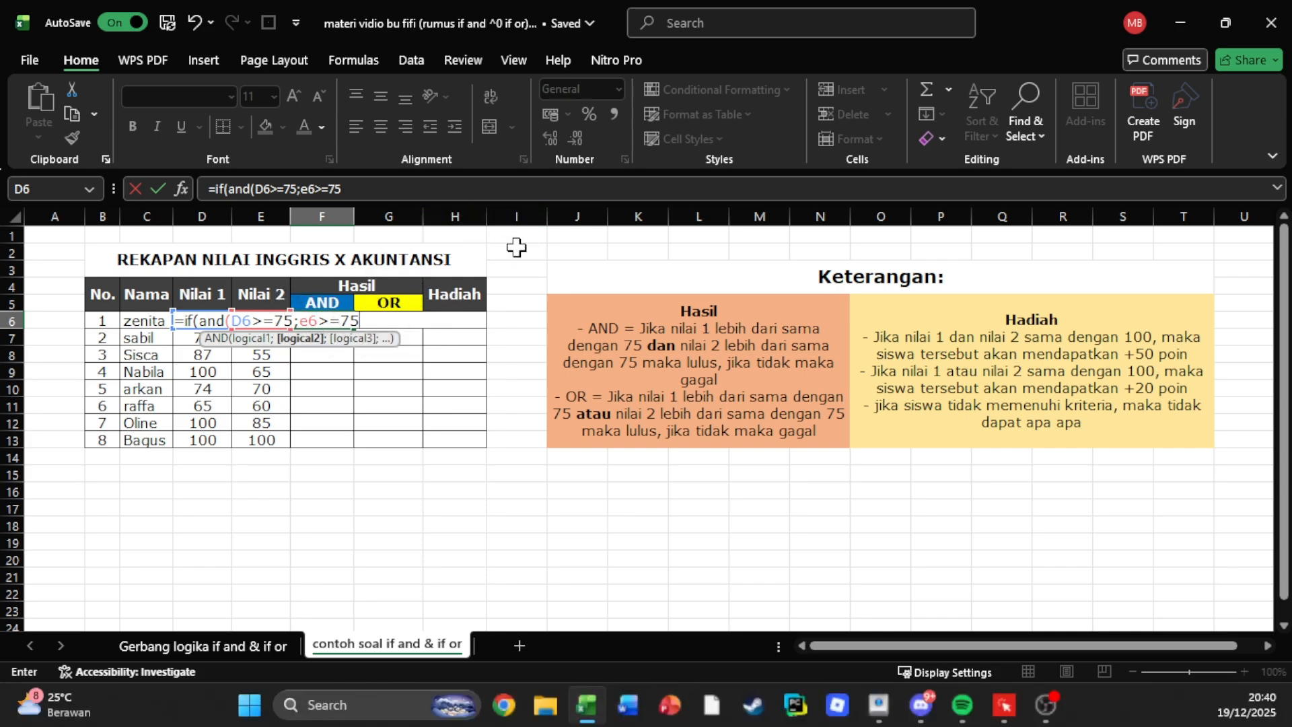
pyautogui.write(')')
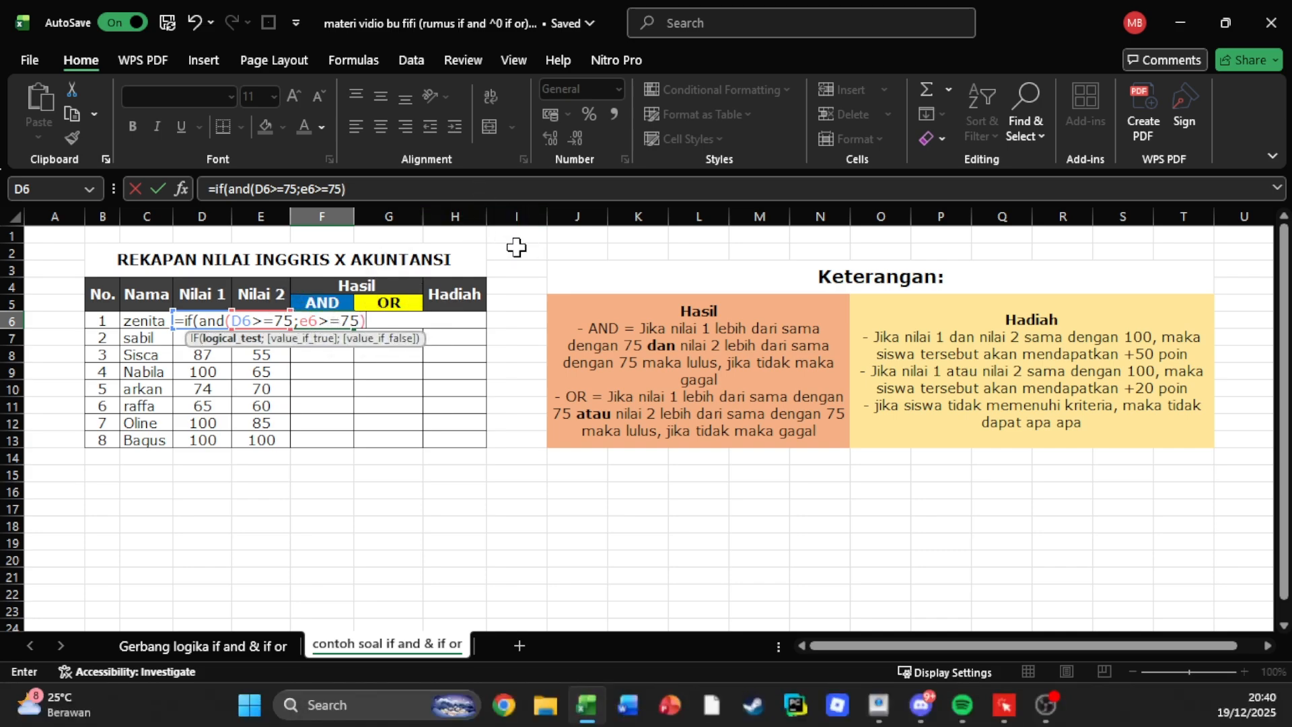
pyautogui.write(';')
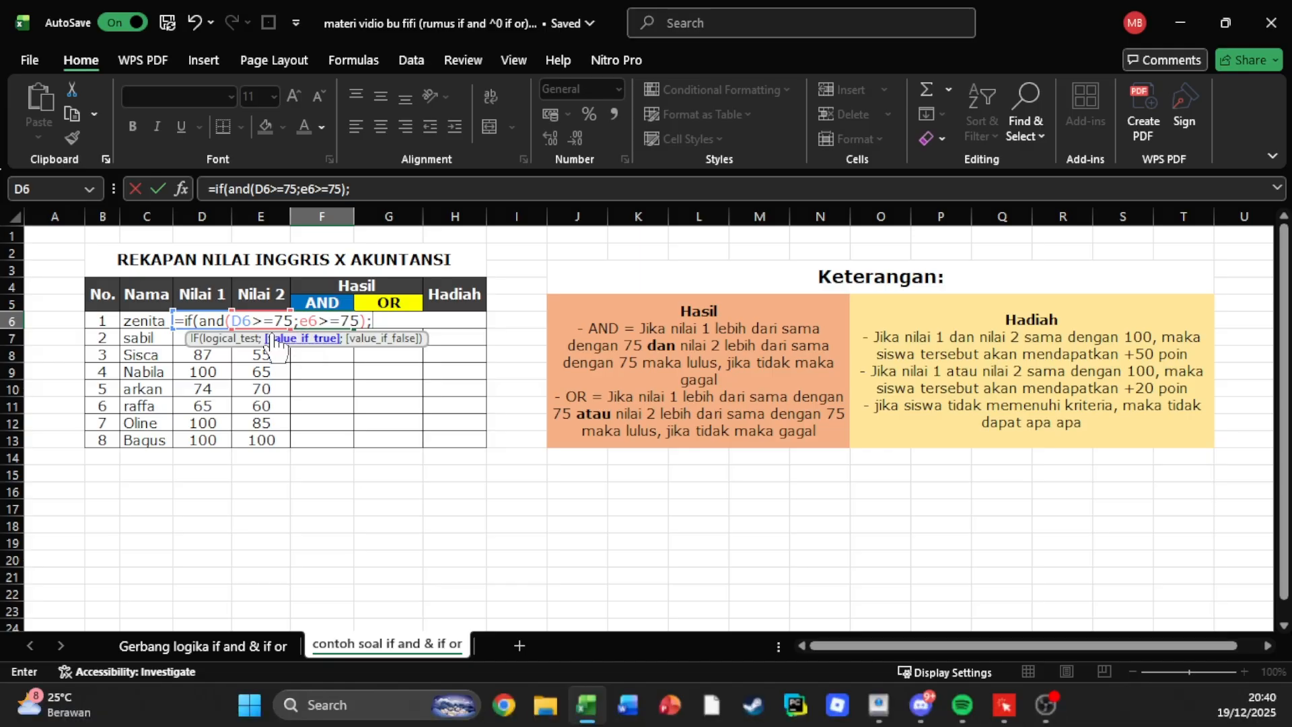
# Enter "Lulus" as the value the IF formula returns when both conditions are true.
pyautogui.write('"Lul')
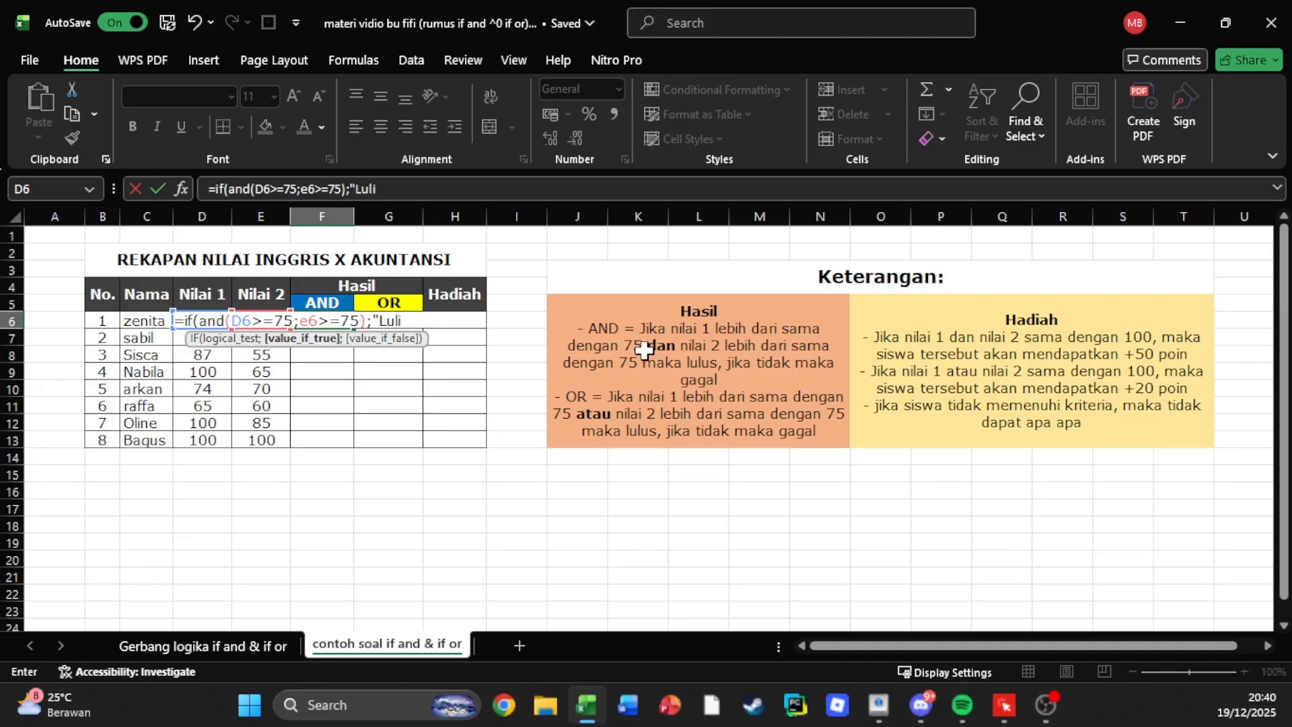
pyautogui.write('i')
pyautogui.press('BackSpace')
pyautogui.write('us";')
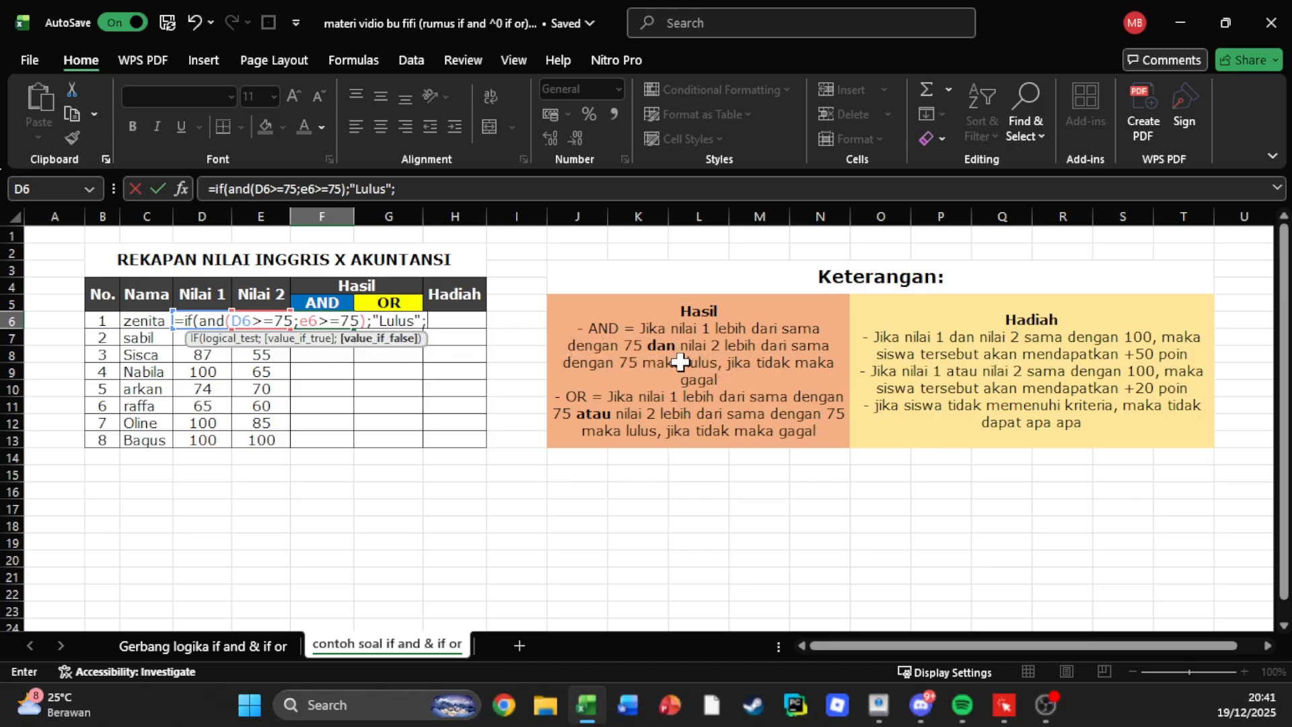
pyautogui.write('"Gaga')
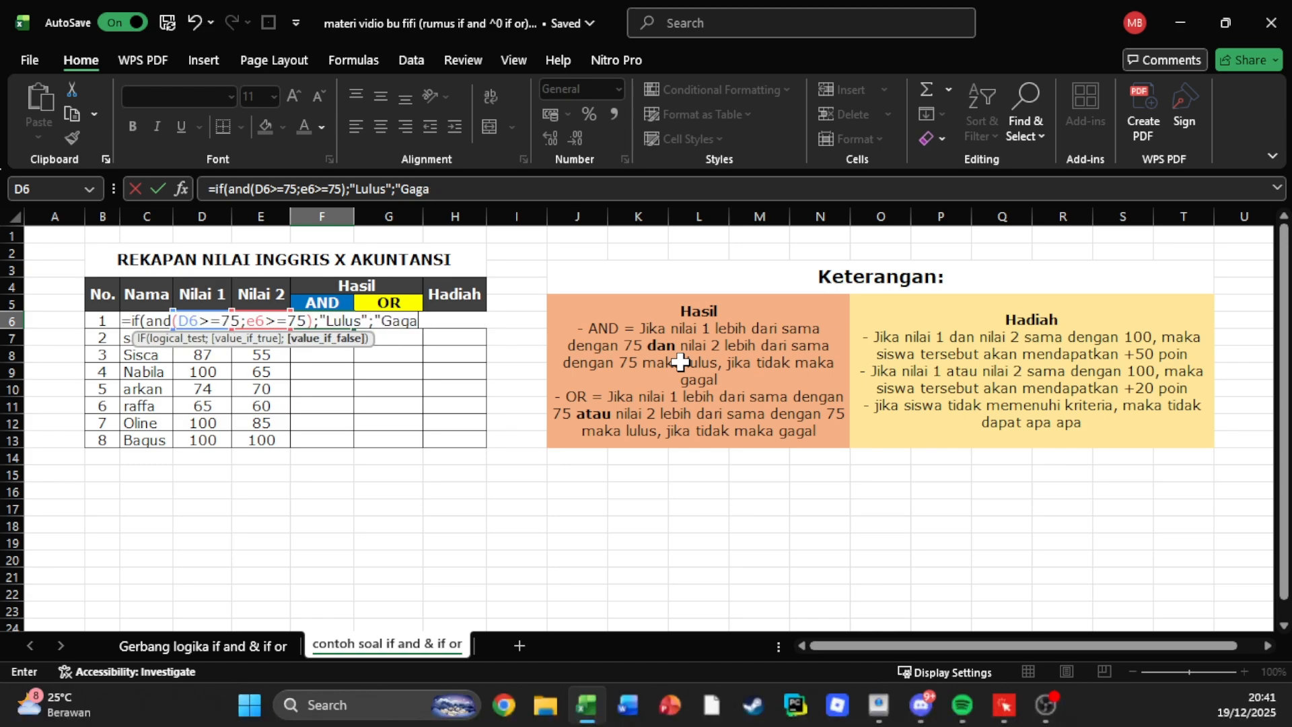
pyautogui.write('g")')
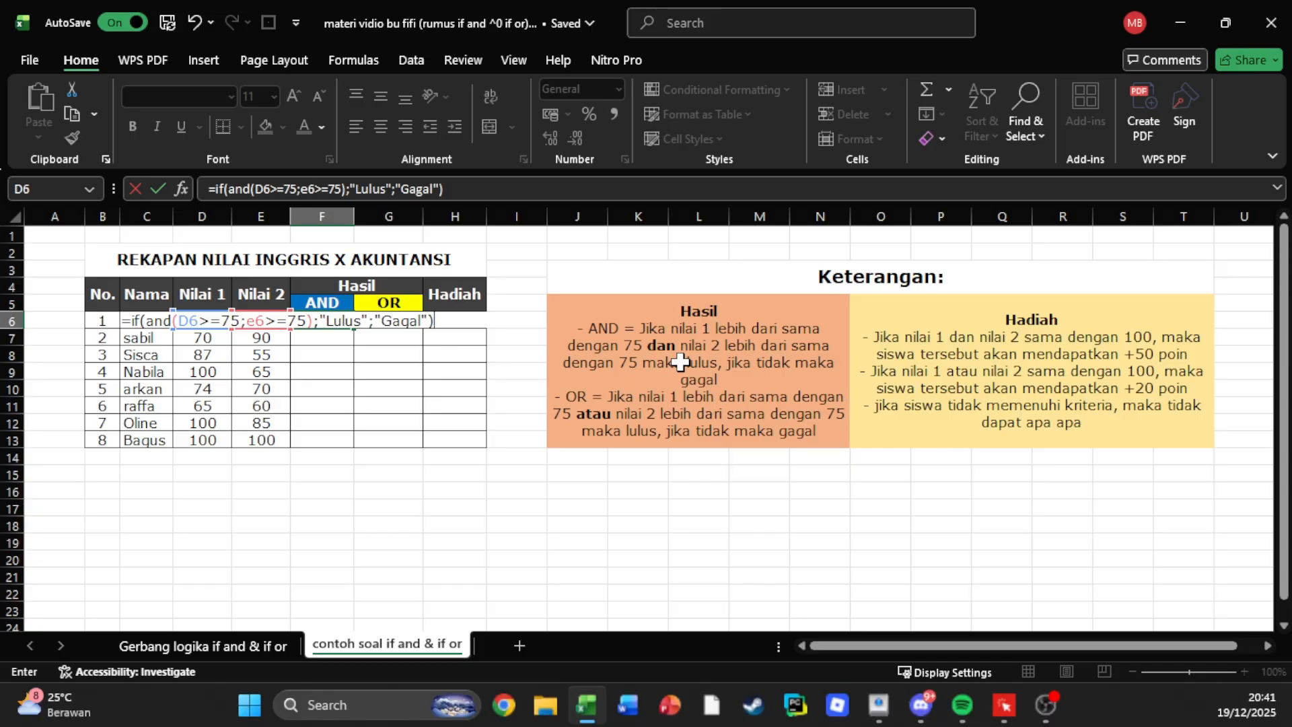
# Enter "Gagal" as the value returned when false, and complete the IF AND formula in F6.
pyautogui.press('Return')
# Copy the IF AND formula from F6 down through F13 and inspect the copied formula in F7.
pyautogui.click(340, 322)
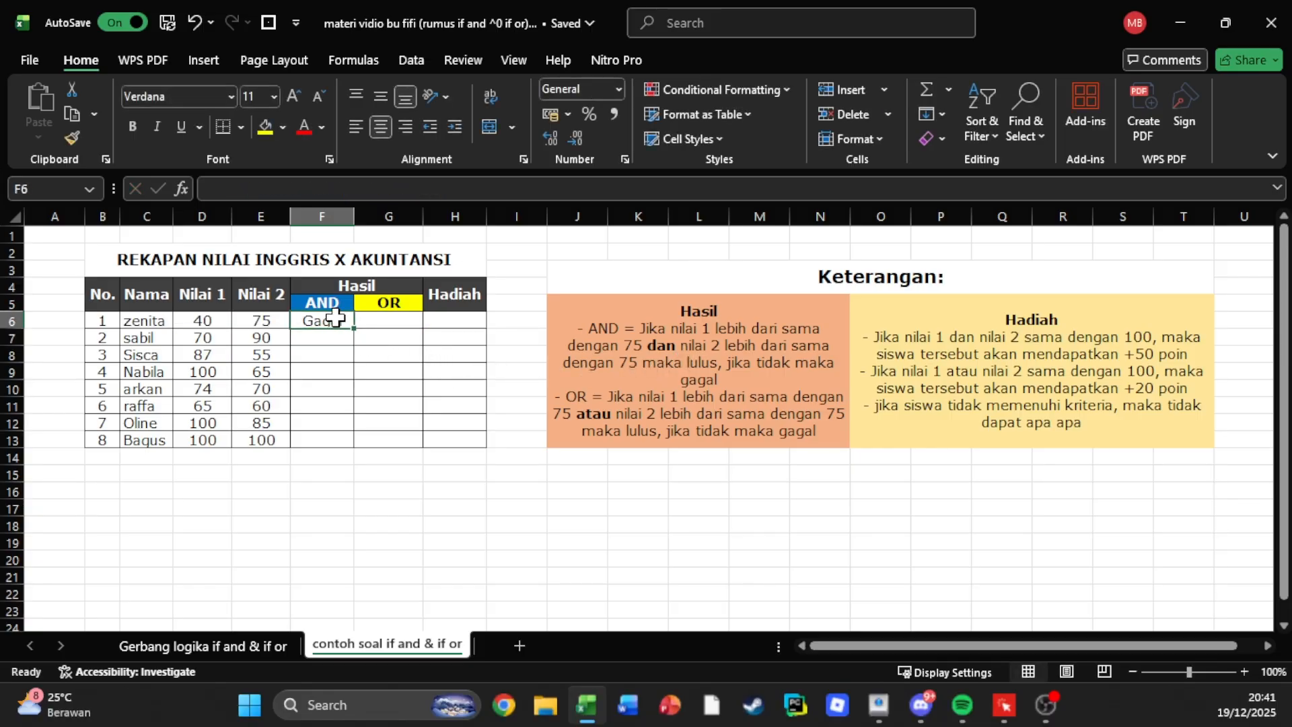
pyautogui.moveTo(356, 328); pyautogui.dragTo(340, 445)
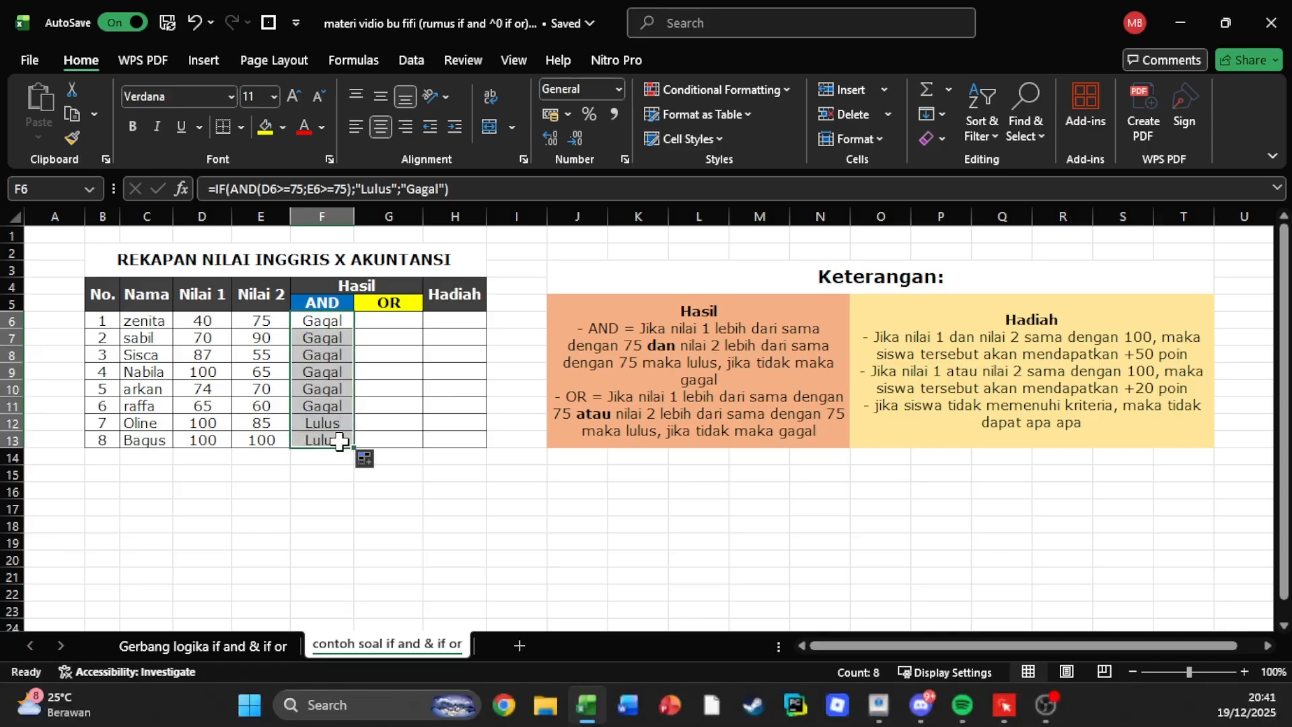
pyautogui.click(330, 355)
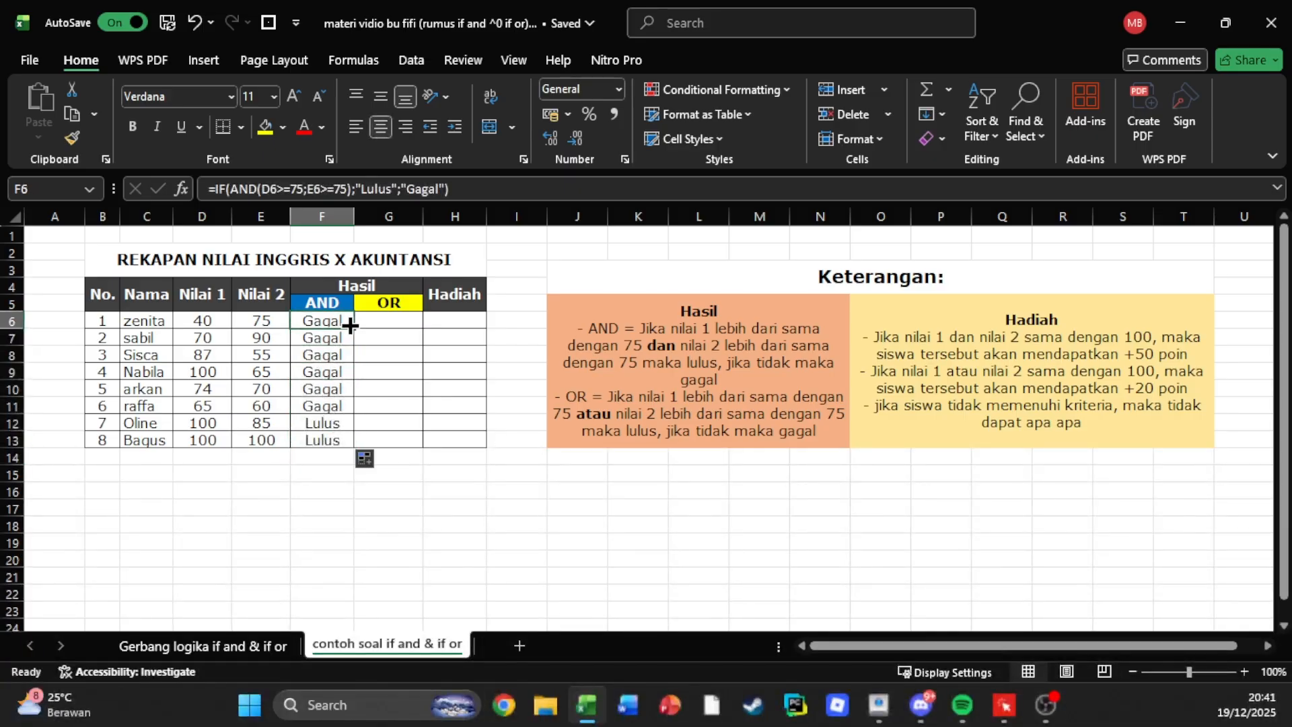
pyautogui.click(366, 334)
pyautogui.click(311, 330)
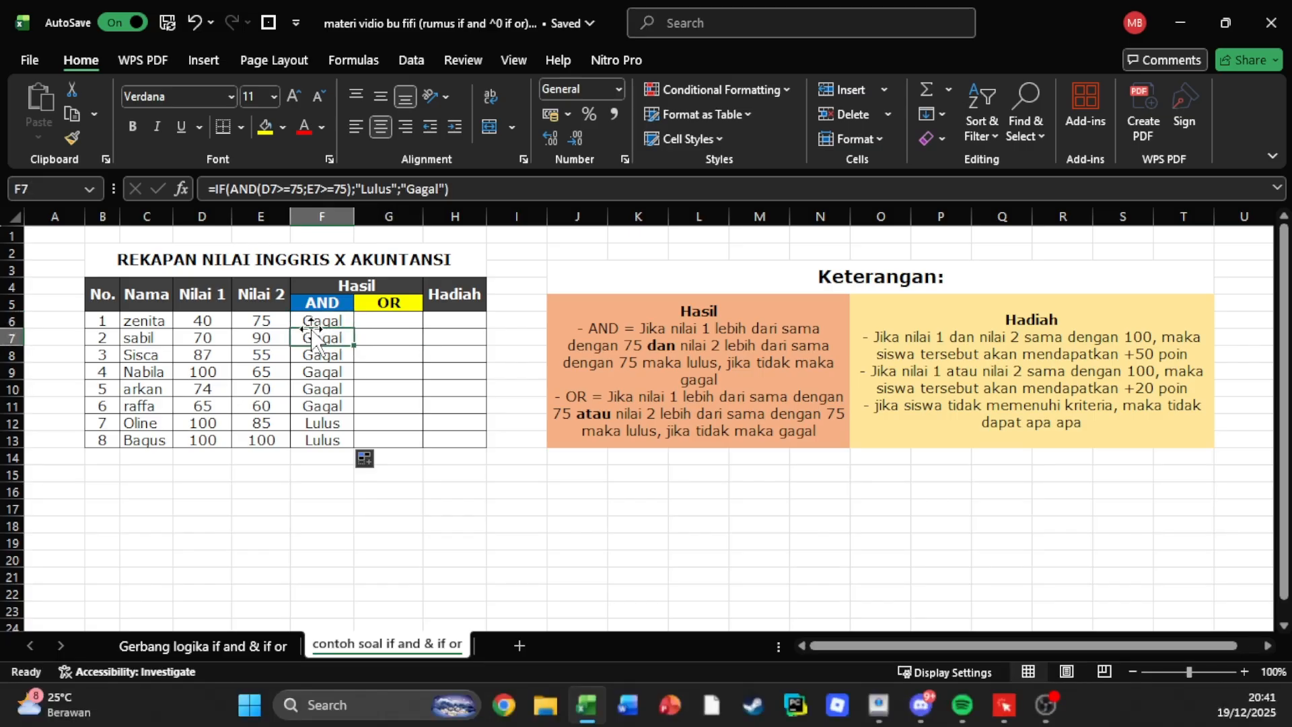
# Check the Nilai 1 and Nilai 2 scores in rows 6 and 7 against their AND results.
pyautogui.click(261, 321)
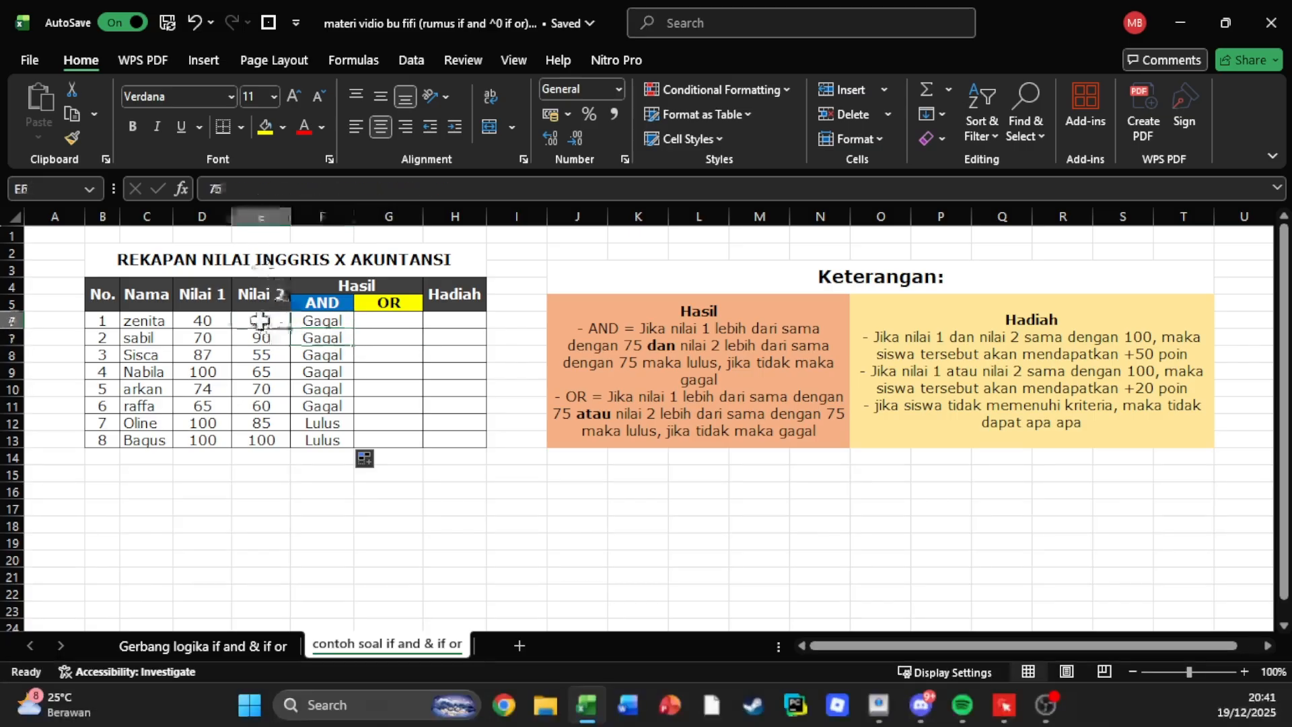
pyautogui.click(202, 322)
pyautogui.click(248, 321)
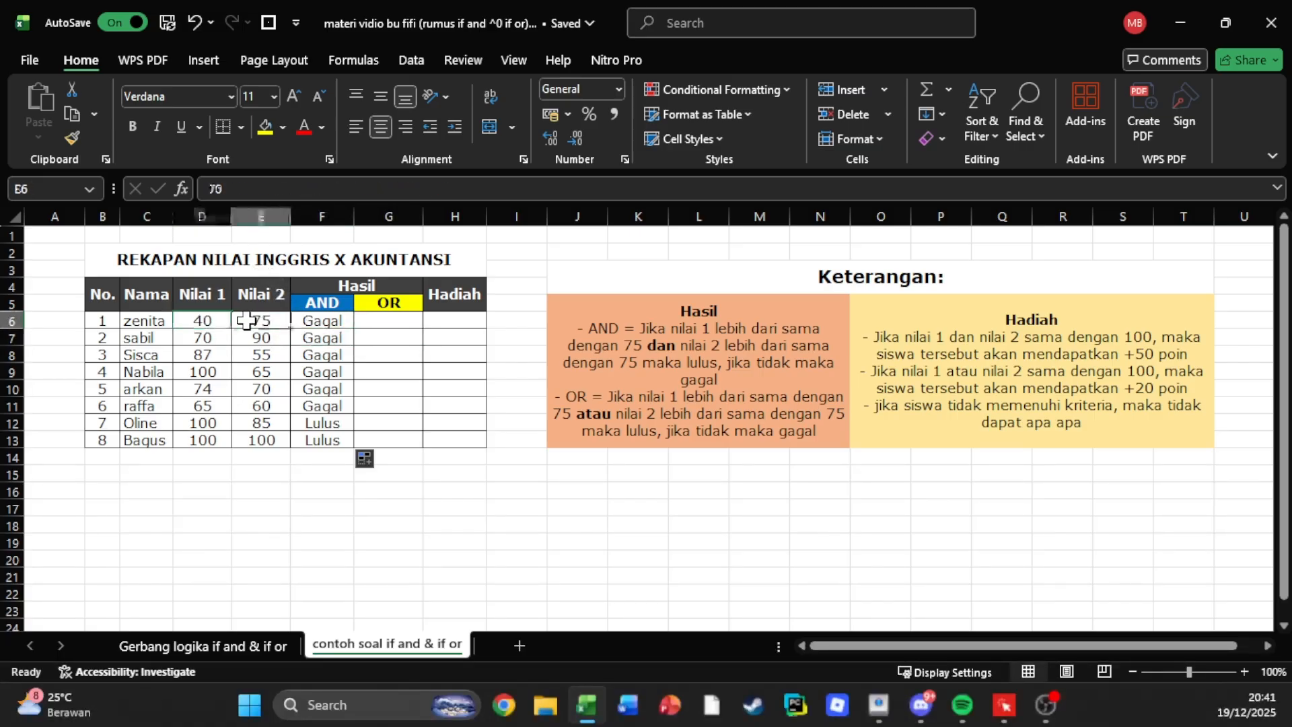
pyautogui.click(204, 326)
pyautogui.click(241, 318)
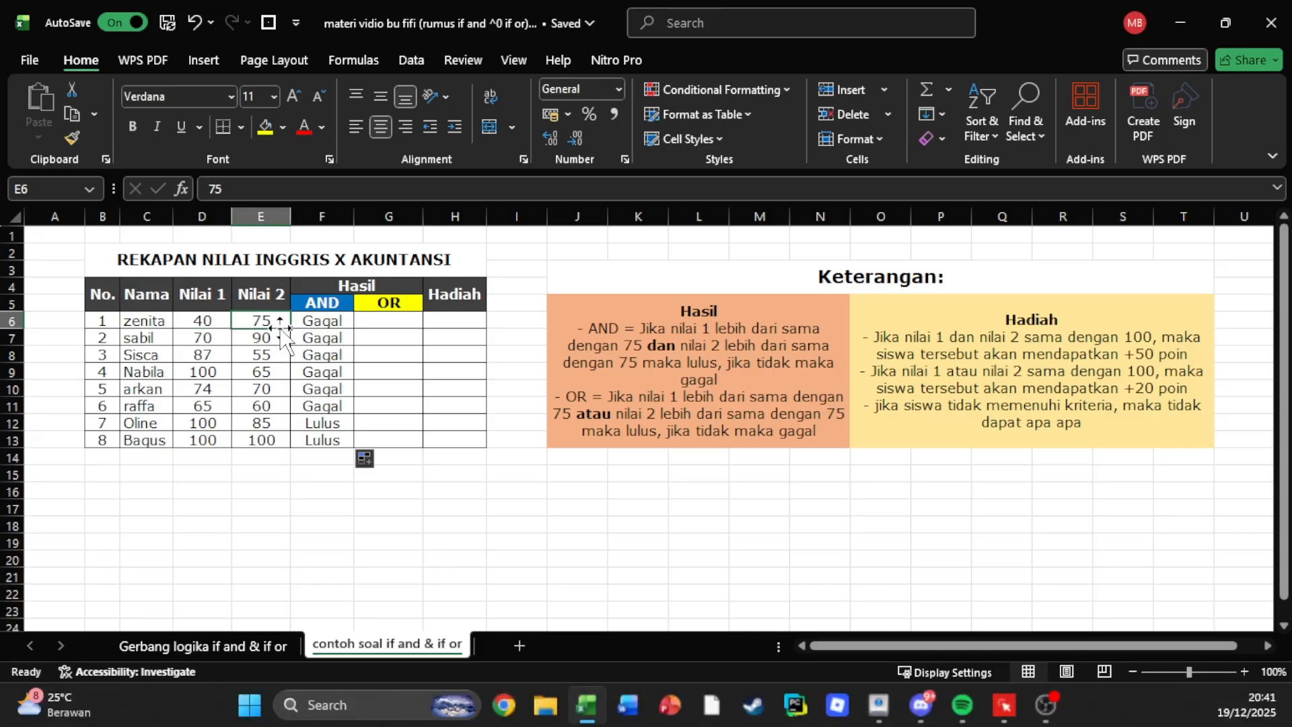
pyautogui.click(209, 335)
pyautogui.click(263, 336)
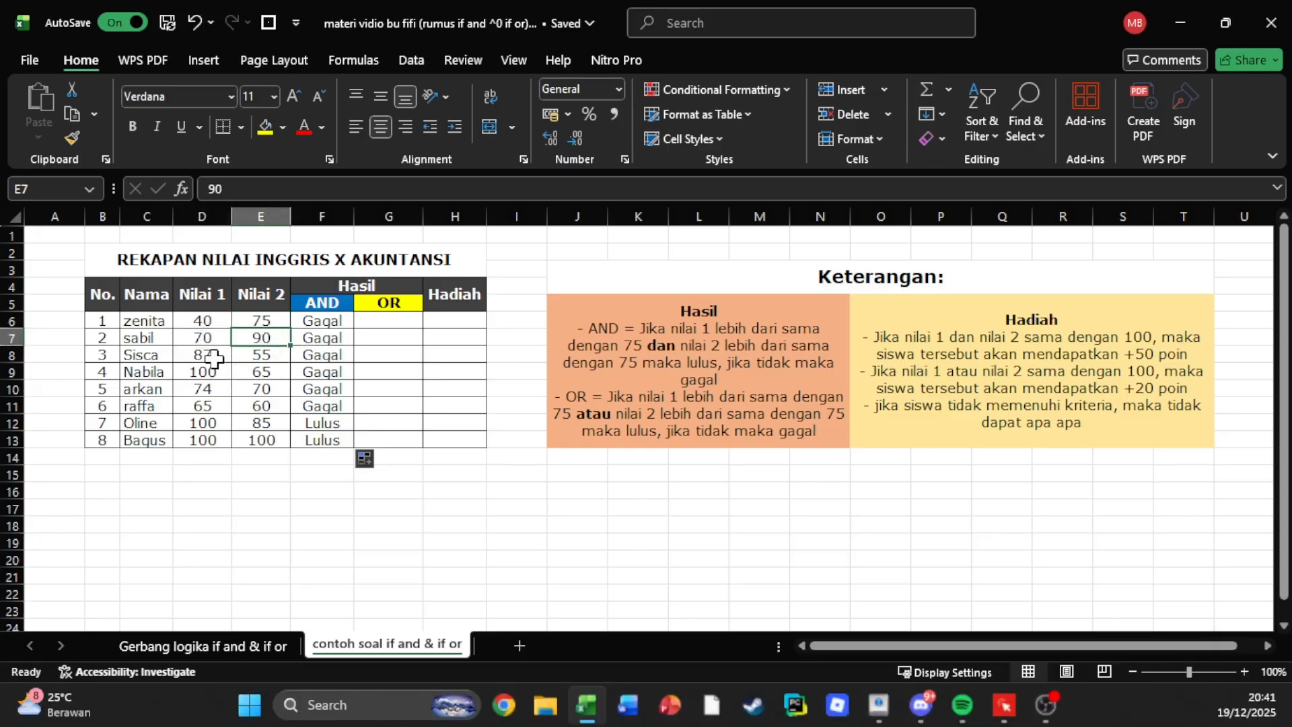
# Check the Nilai 1 and Nilai 2 scores in rows 12 and 13 against their AND results.
pyautogui.click(106, 439)
pyautogui.click(177, 420)
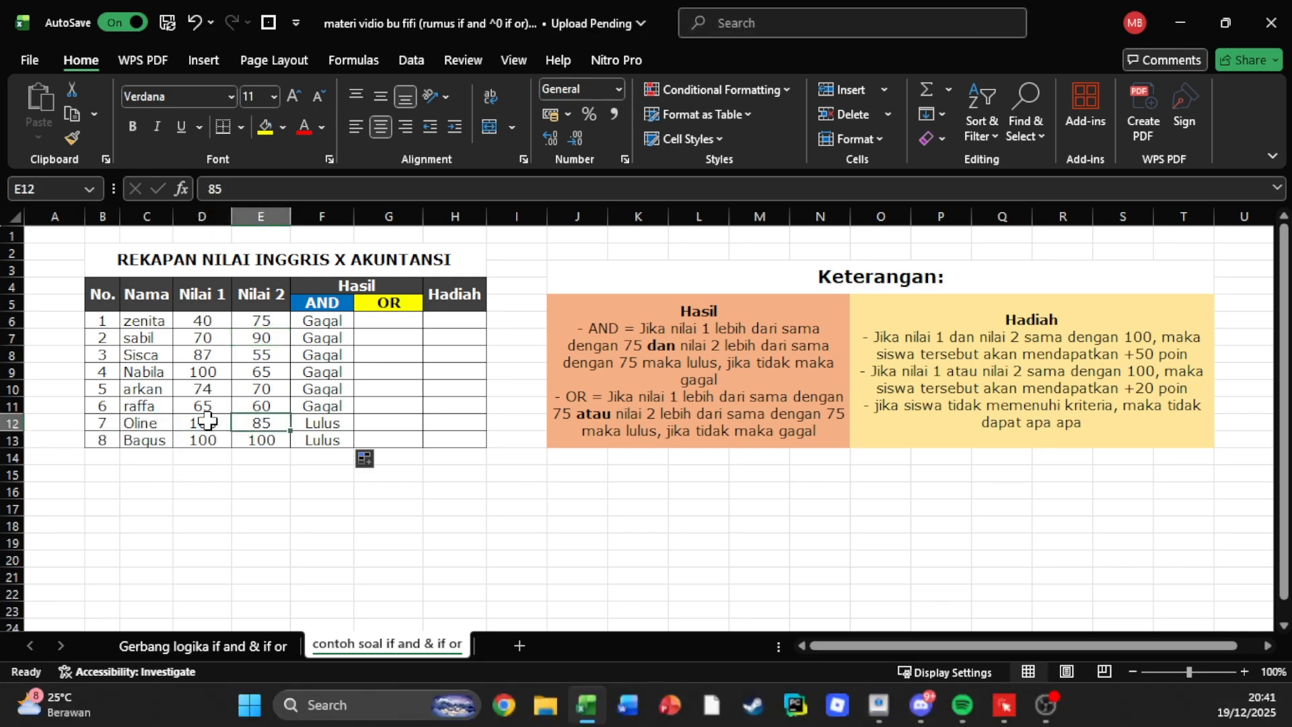
pyautogui.click(275, 419)
pyautogui.click(309, 424)
pyautogui.click(212, 440)
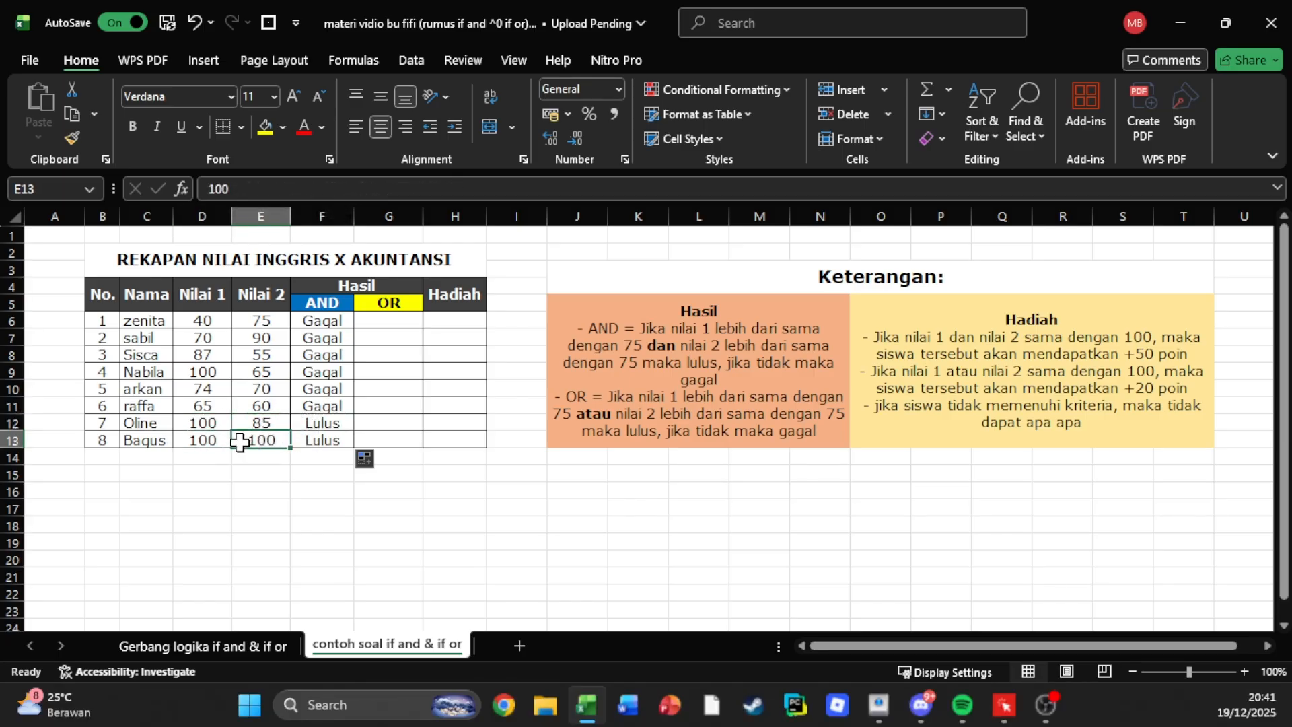
# Start an IF formula with a nested OR test in G6, using D6>=75 as the first condition.
pyautogui.click(402, 306)
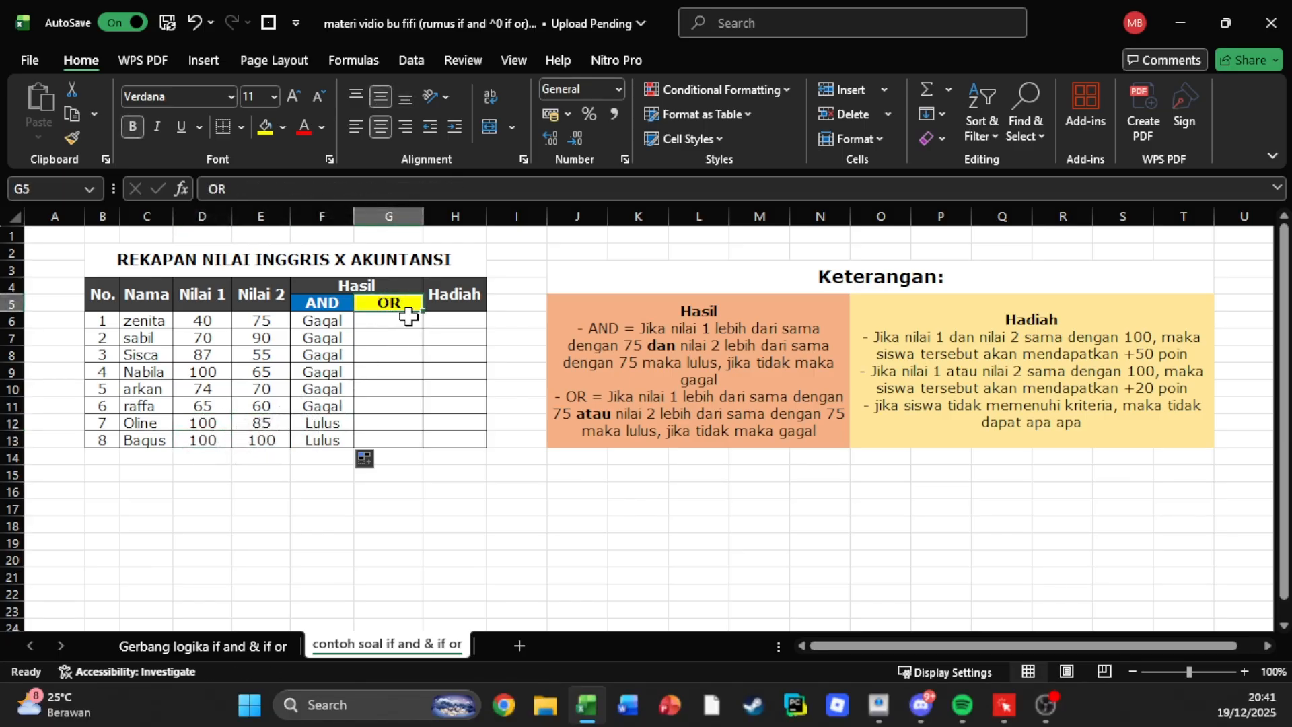
pyautogui.click(408, 317)
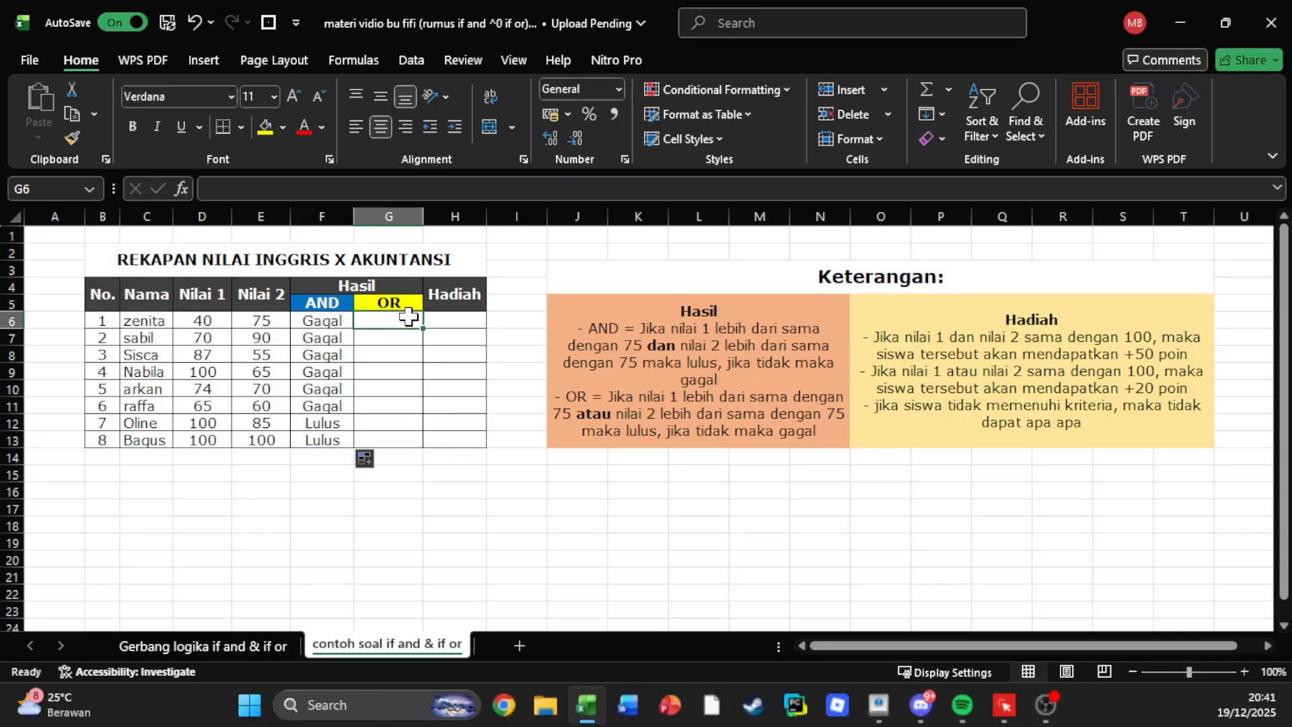
pyautogui.write('=')
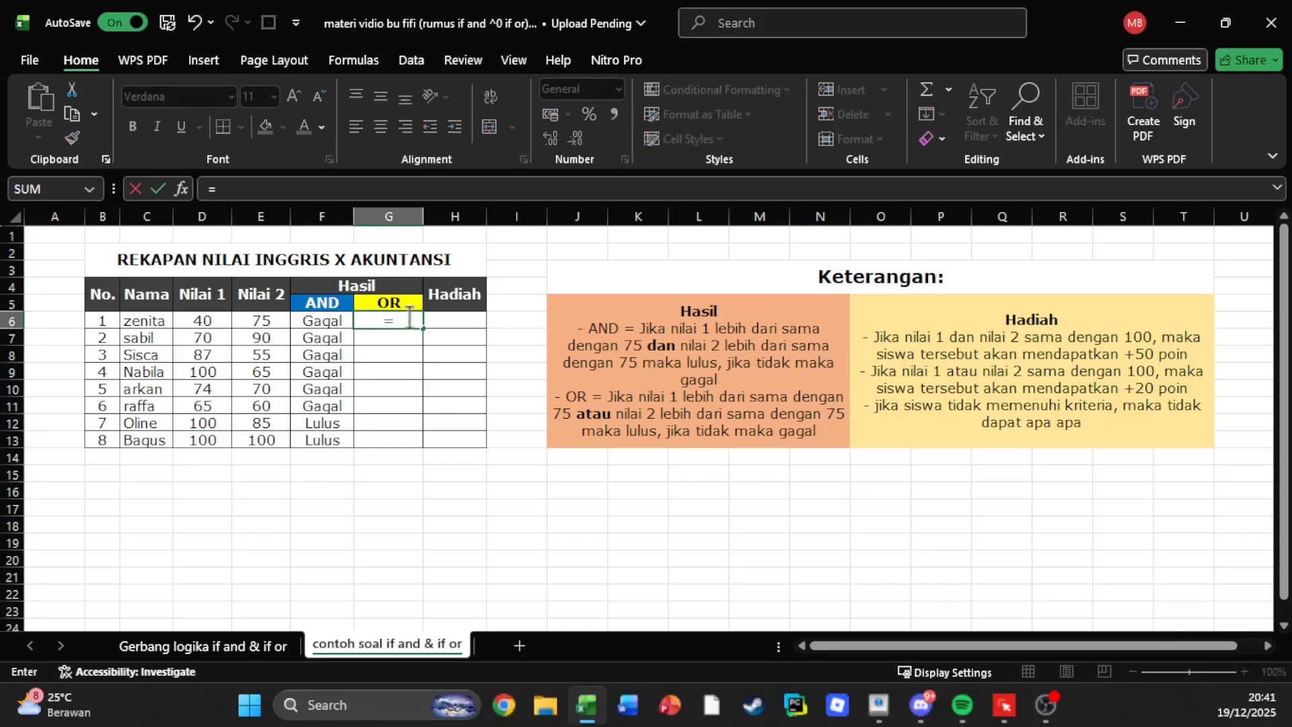
pyautogui.write('if')
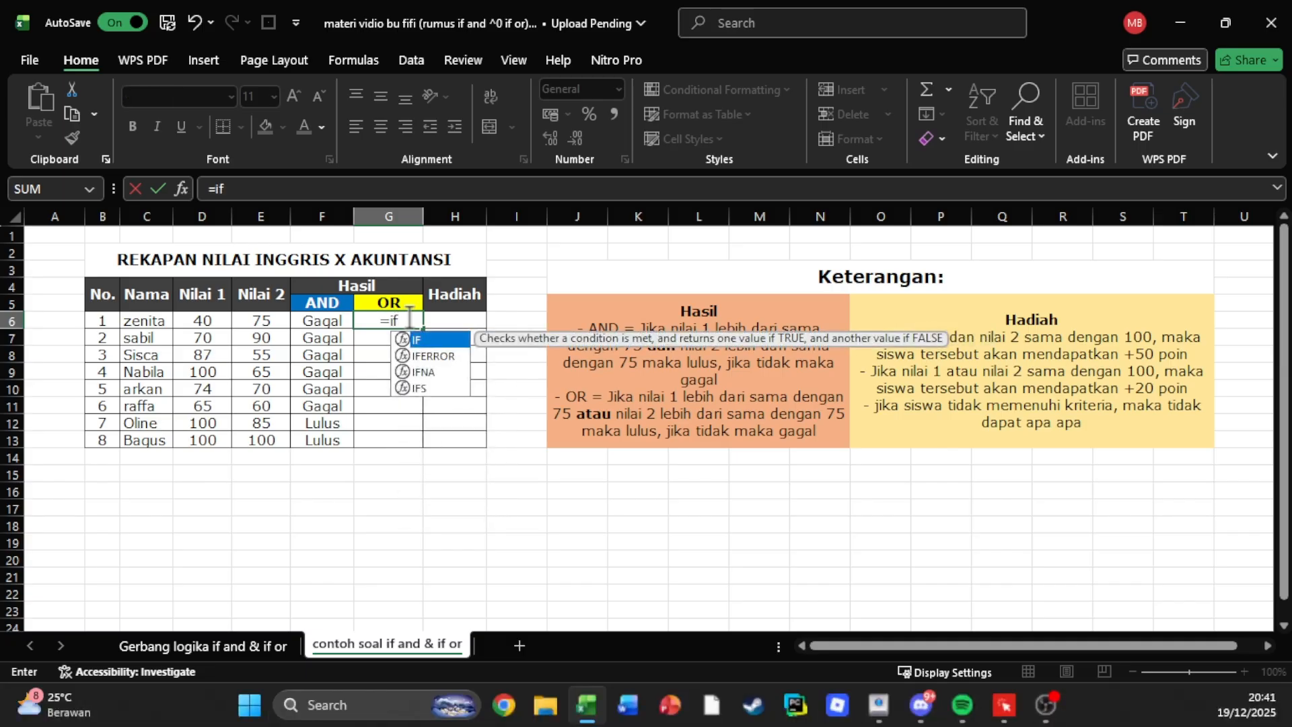
pyautogui.write('(')
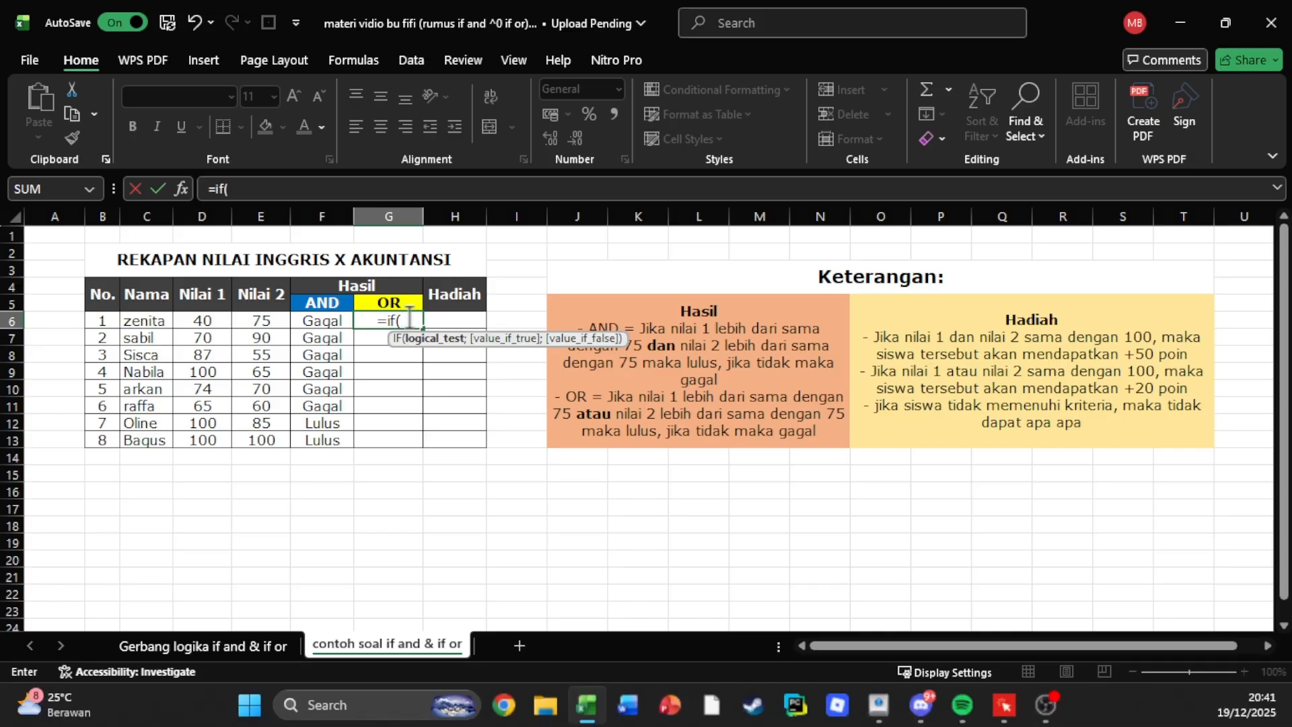
pyautogui.write('or')
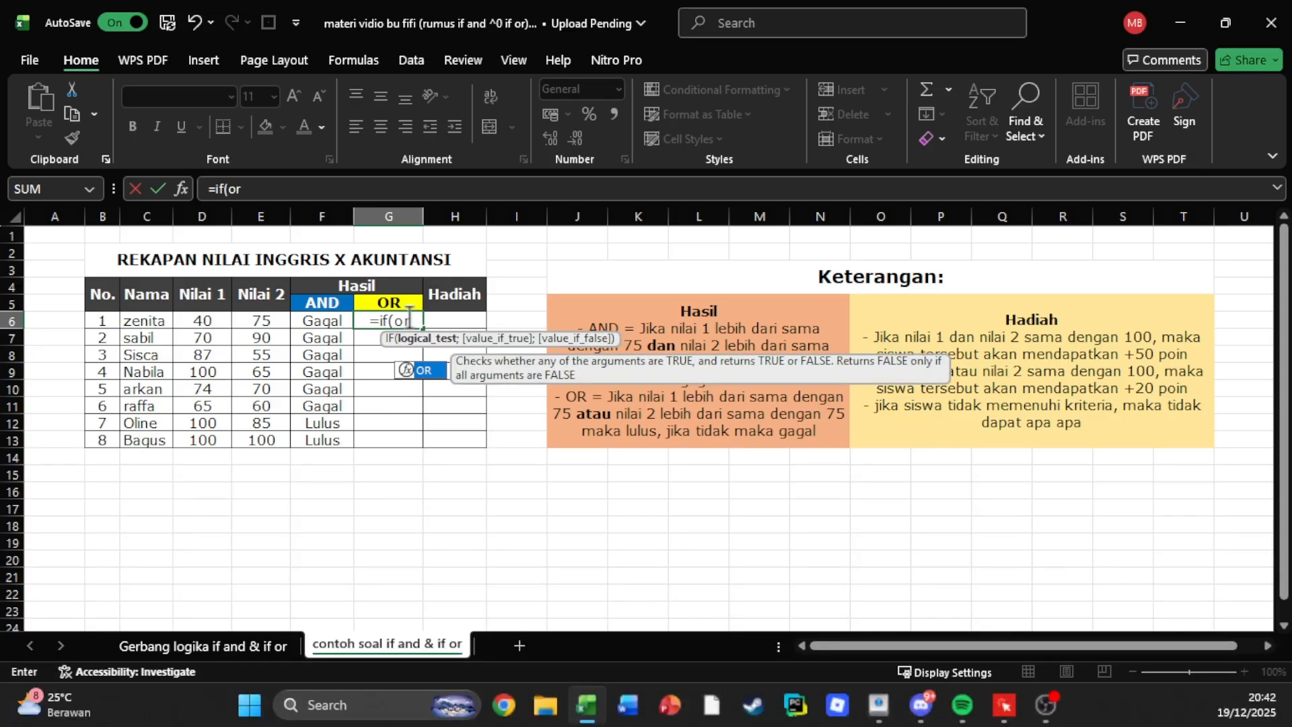
pyautogui.write('(')
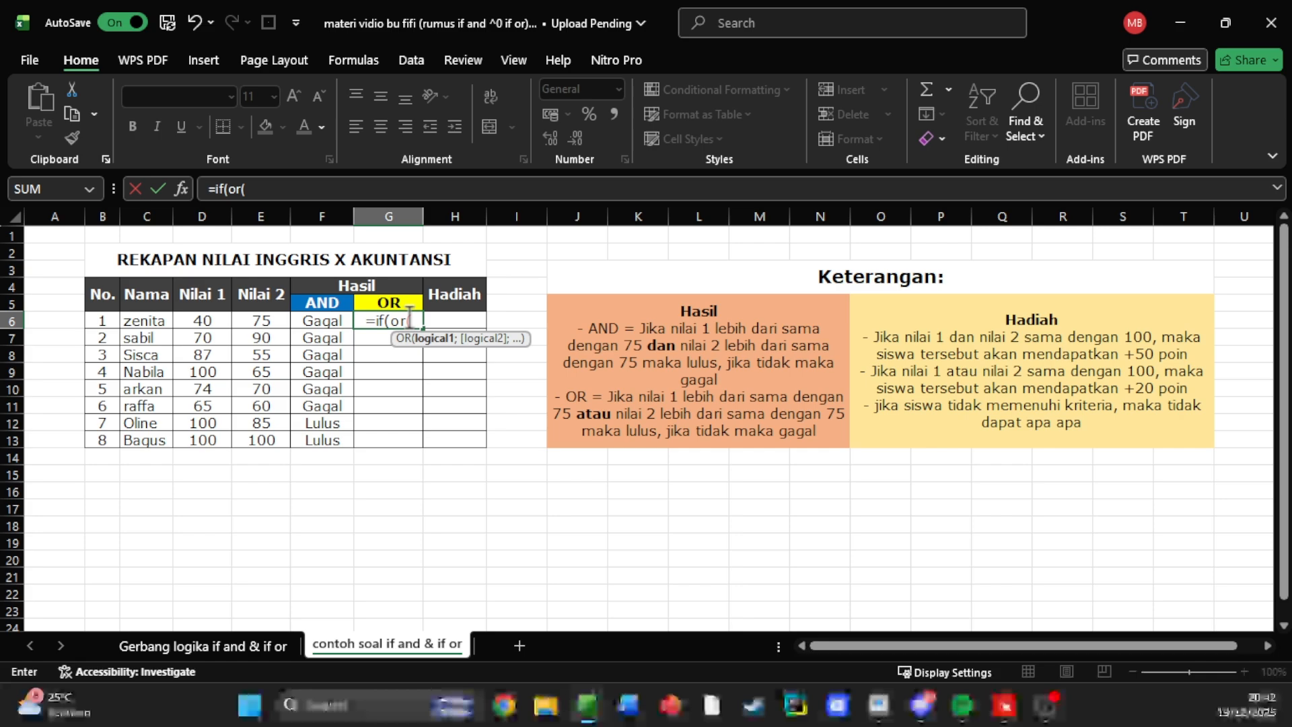
pyautogui.click(222, 316)
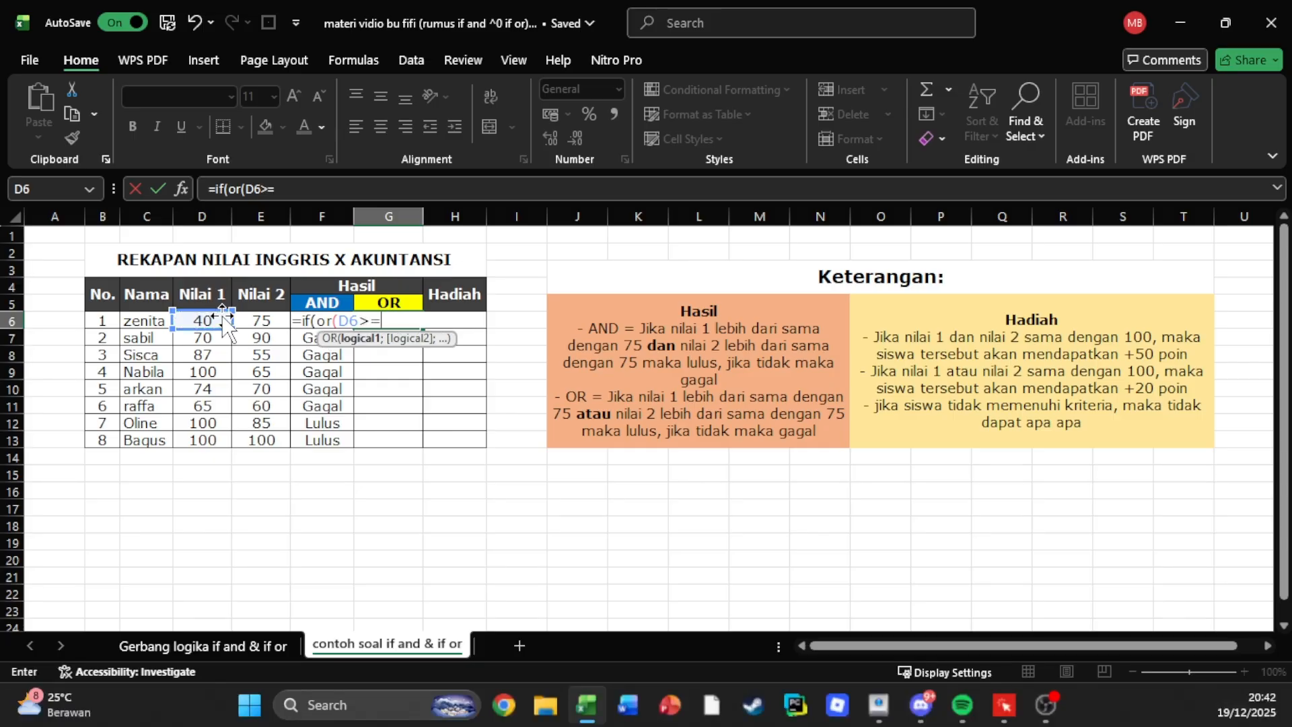
pyautogui.write('>=75;')
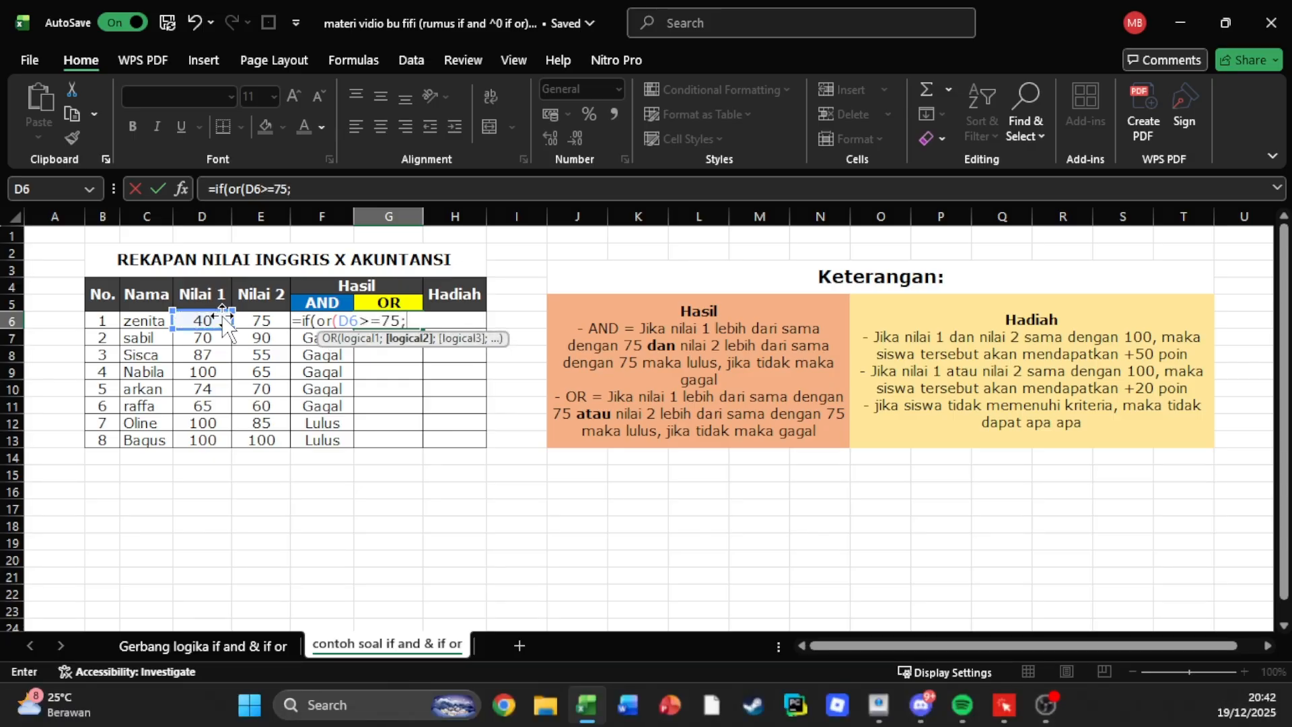
# Add E6>=75 as the second OR condition in G6 and close the OR test.
pyautogui.click(262, 318)
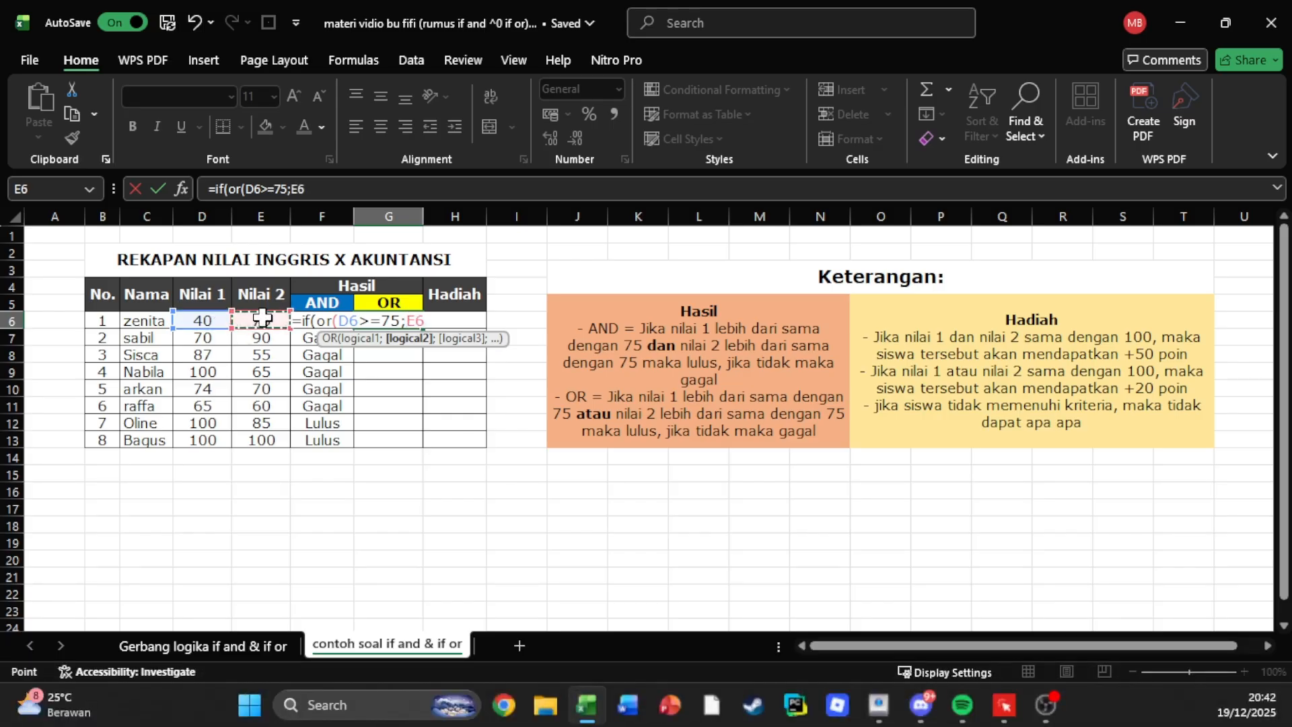
pyautogui.write('>=75);')
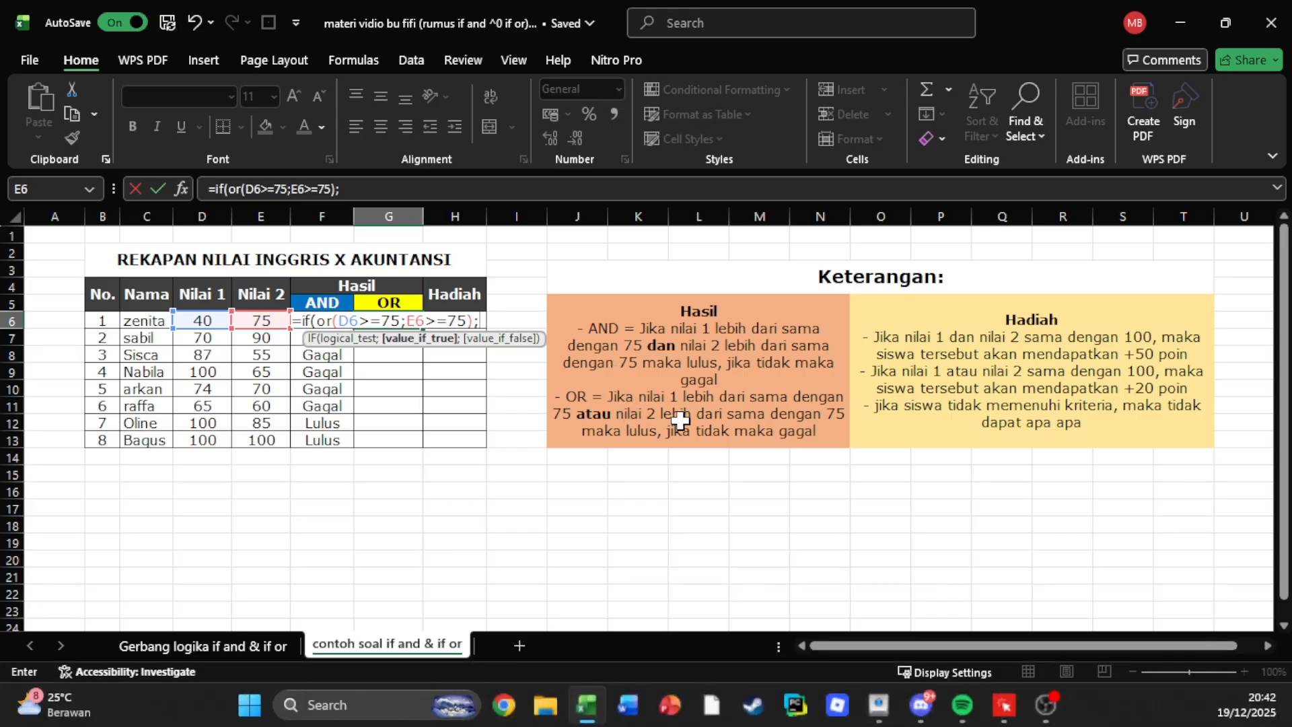
# Set "Lulus" as the true result and "Gagal" as the false result, and complete the IF OR formula in G6.
pyautogui.write('"Lulus')
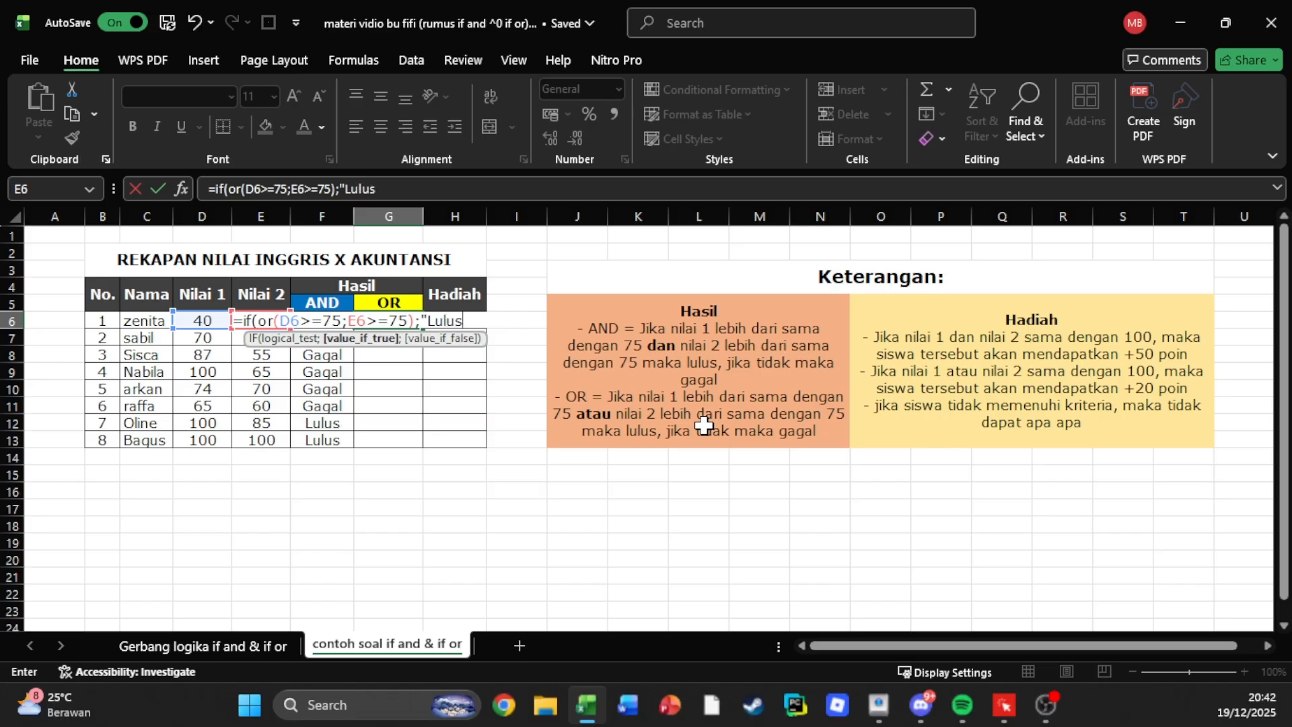
pyautogui.write('";')
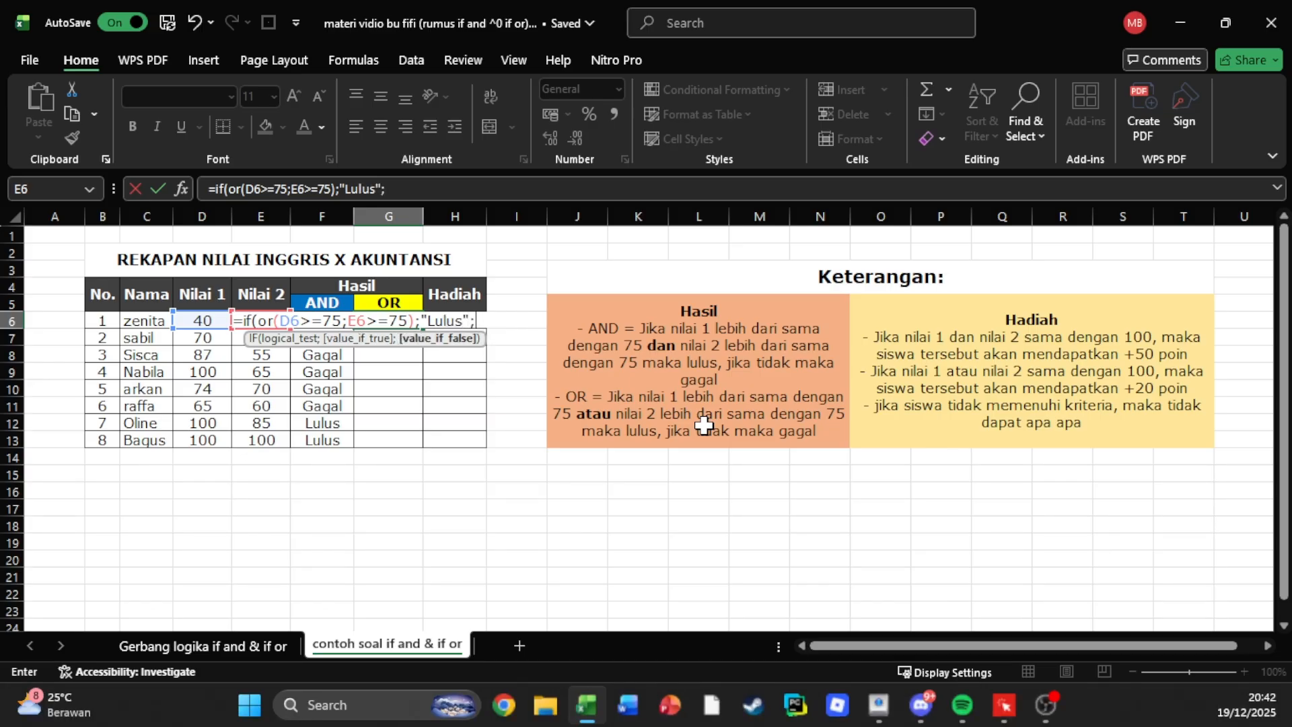
pyautogui.write('"Gaga')
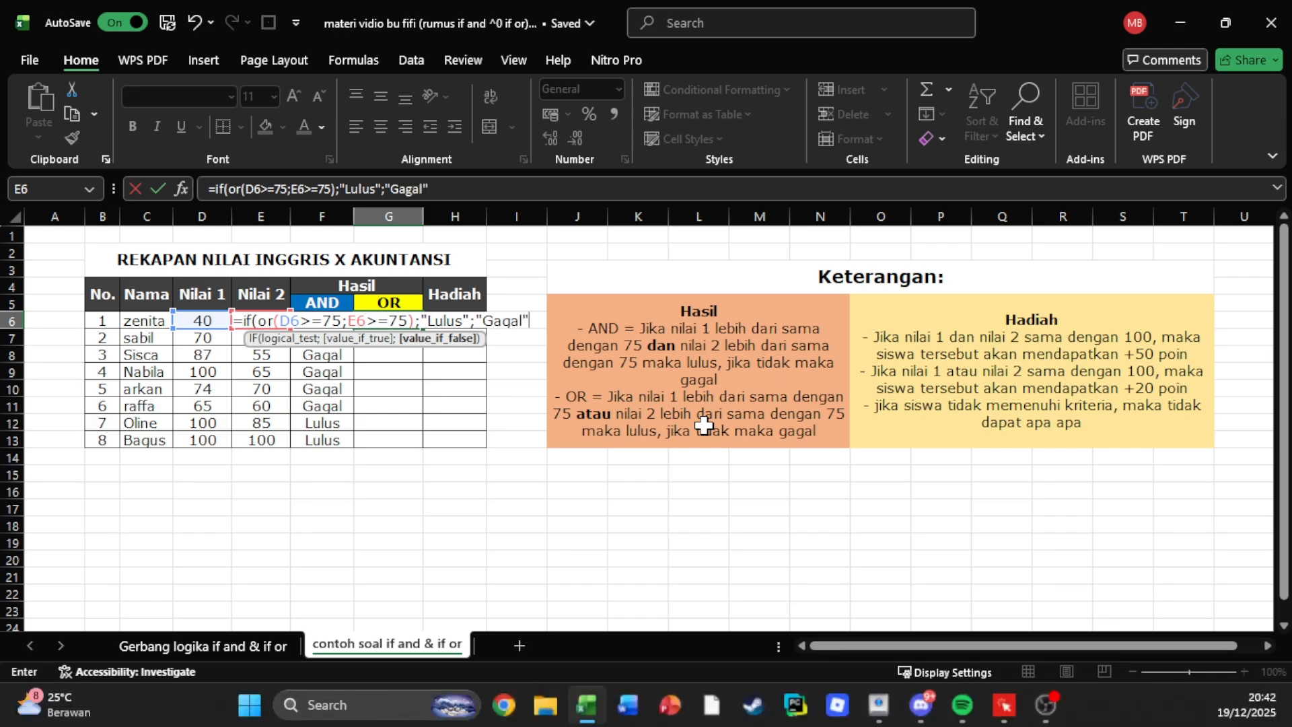
pyautogui.write('l")')
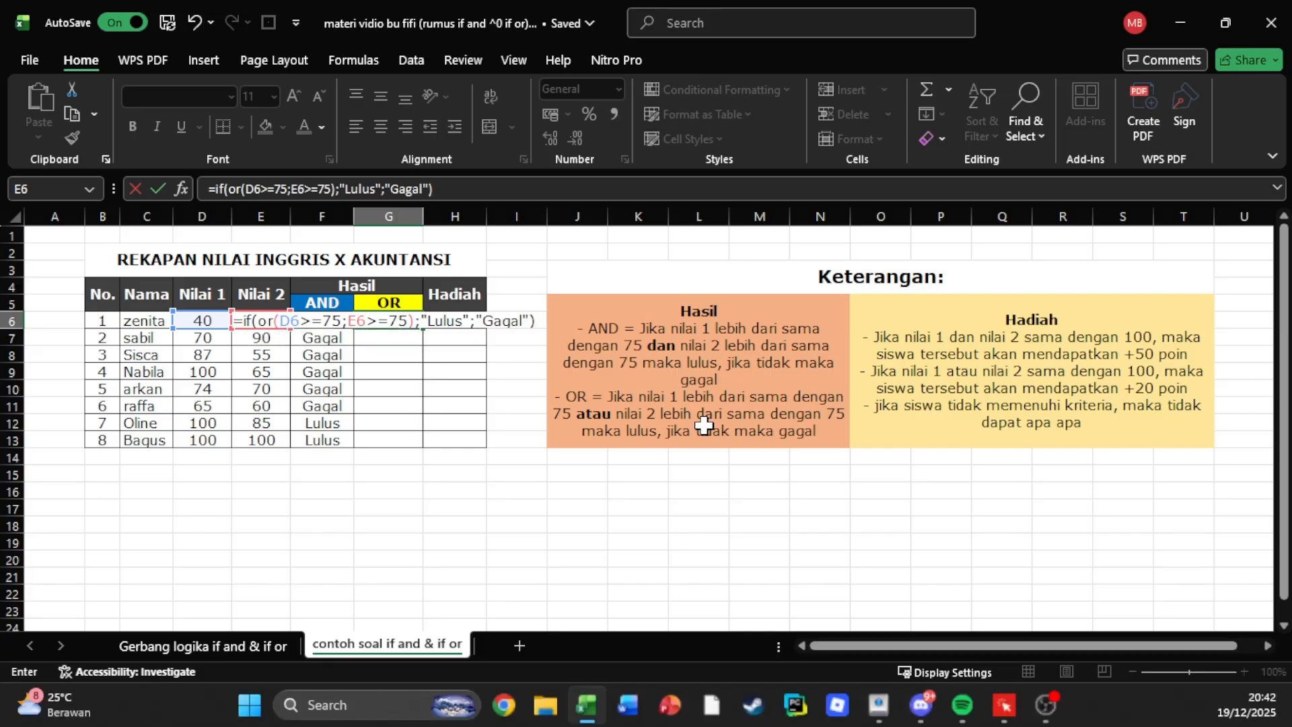
pyautogui.press('Return')
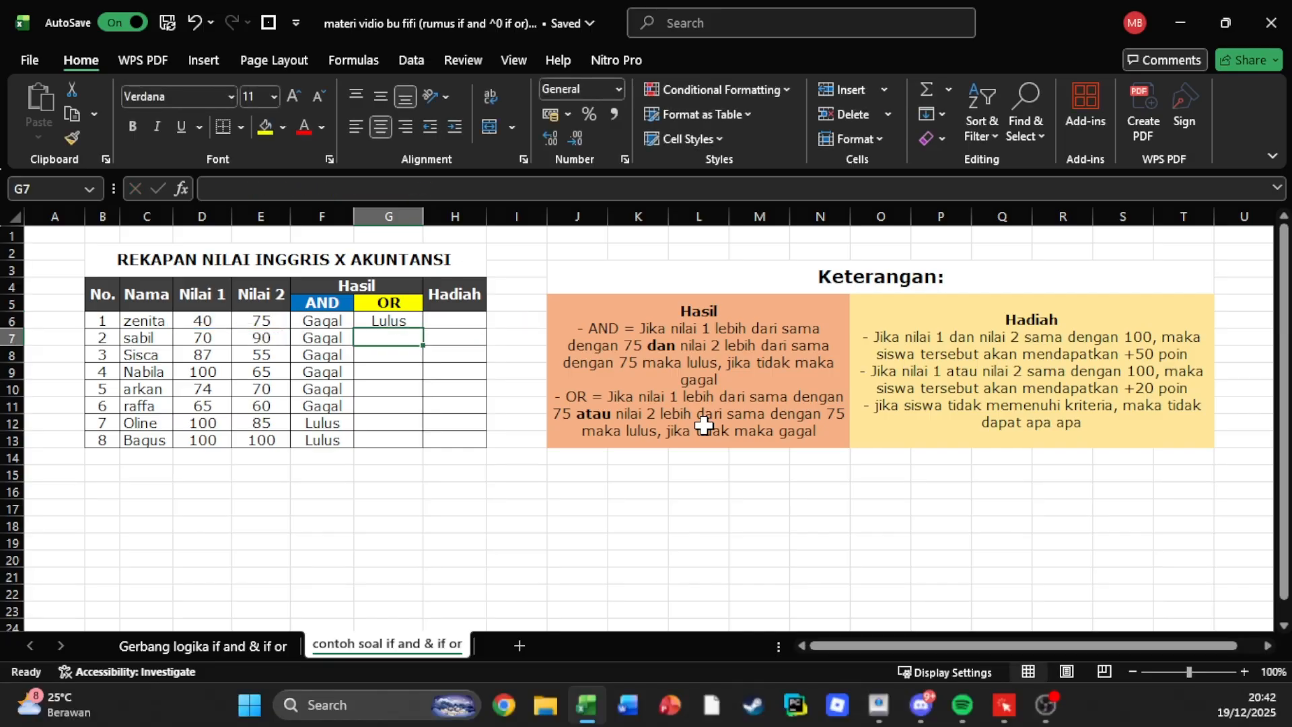
# Copy the IF OR formula from G6 down through G13.
pyautogui.click(380, 319)
pyautogui.moveTo(423, 329); pyautogui.dragTo(414, 447)
pyautogui.click(465, 337)
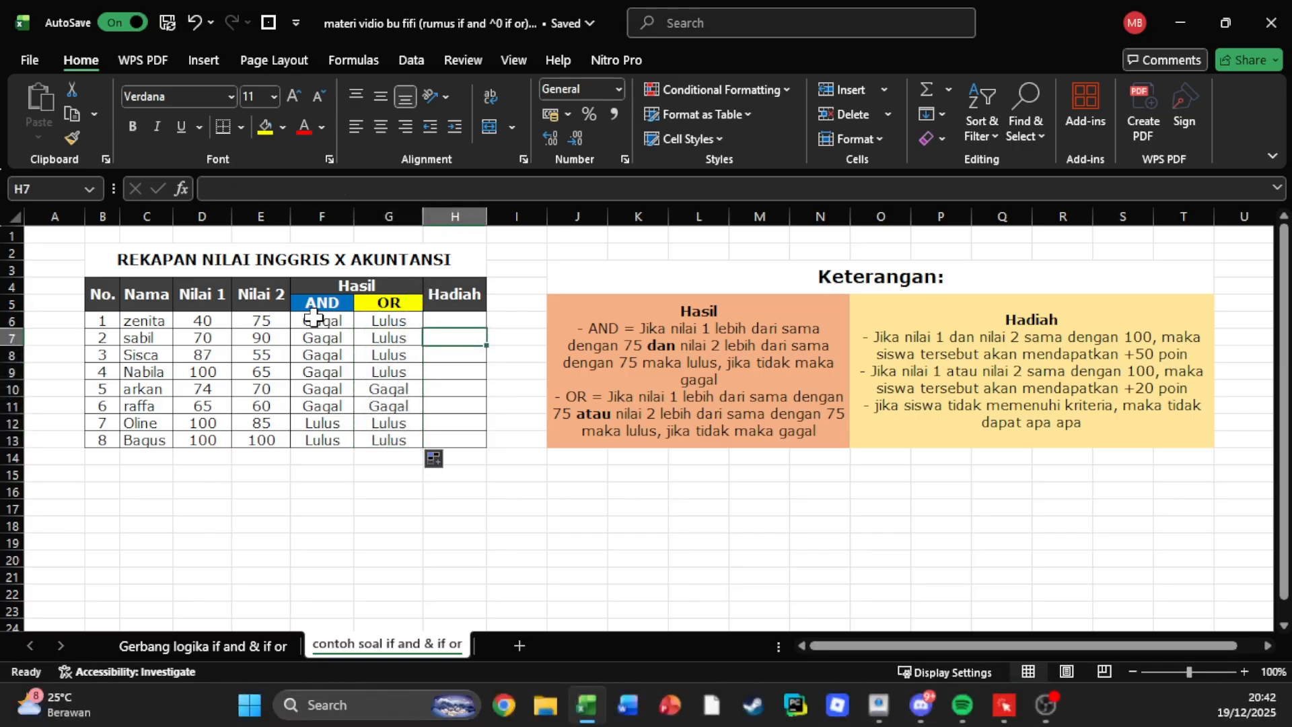
# Check the Nilai 1 and Nilai 2 scores in rows 10 and 11 against their OR results.
pyautogui.click(276, 317)
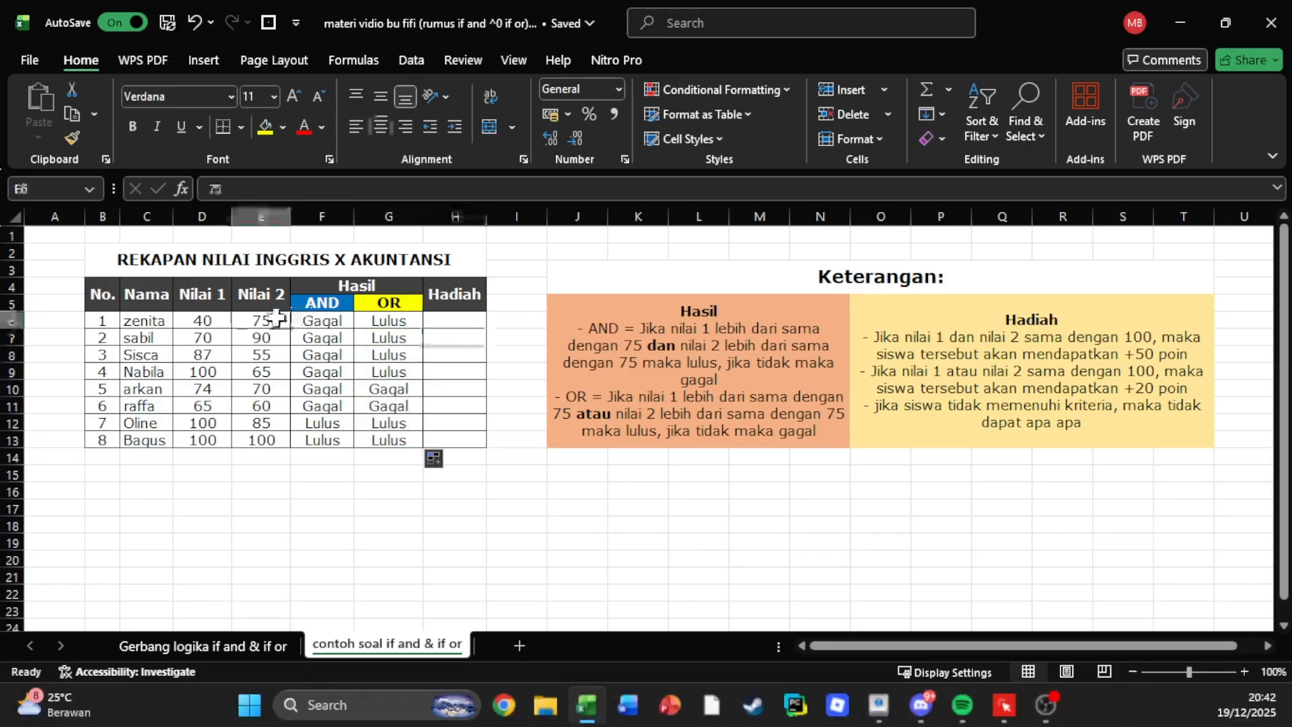
pyautogui.click(383, 405)
pyautogui.click(219, 393)
pyautogui.click(254, 390)
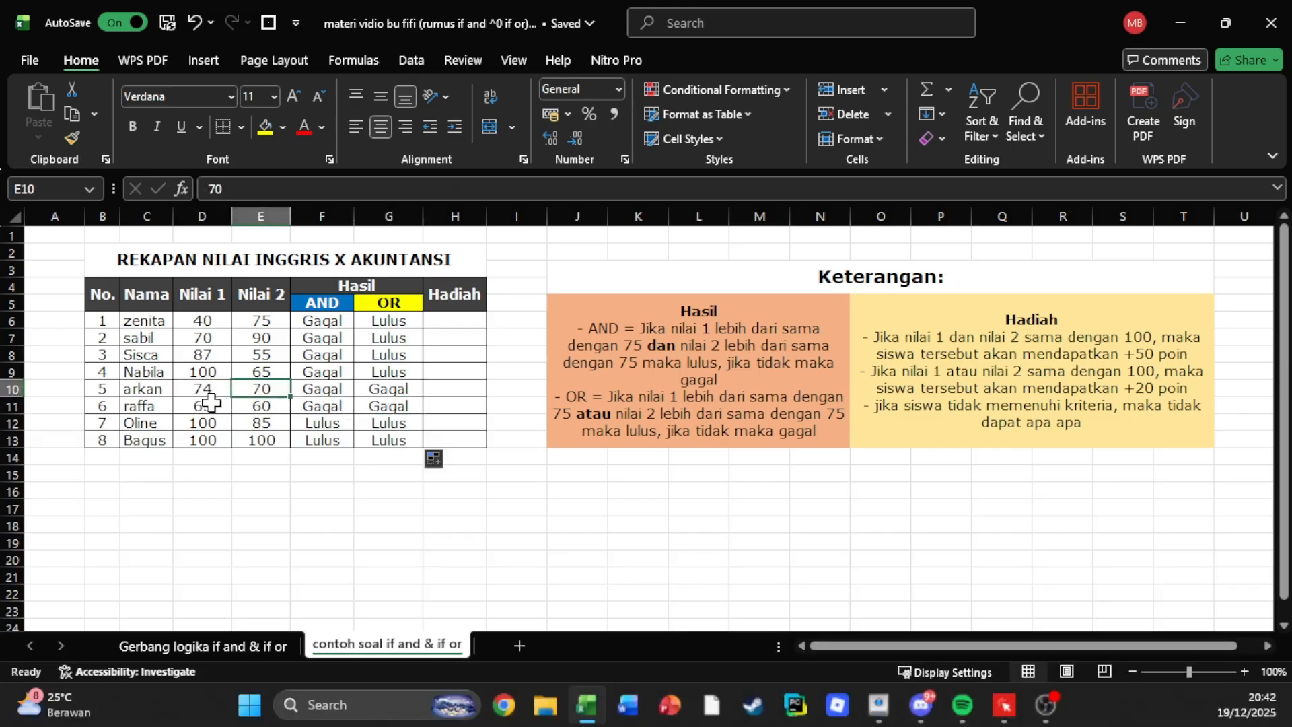
pyautogui.click(211, 403)
pyautogui.click(254, 402)
pyautogui.click(217, 390)
pyautogui.click(247, 390)
pyautogui.click(217, 405)
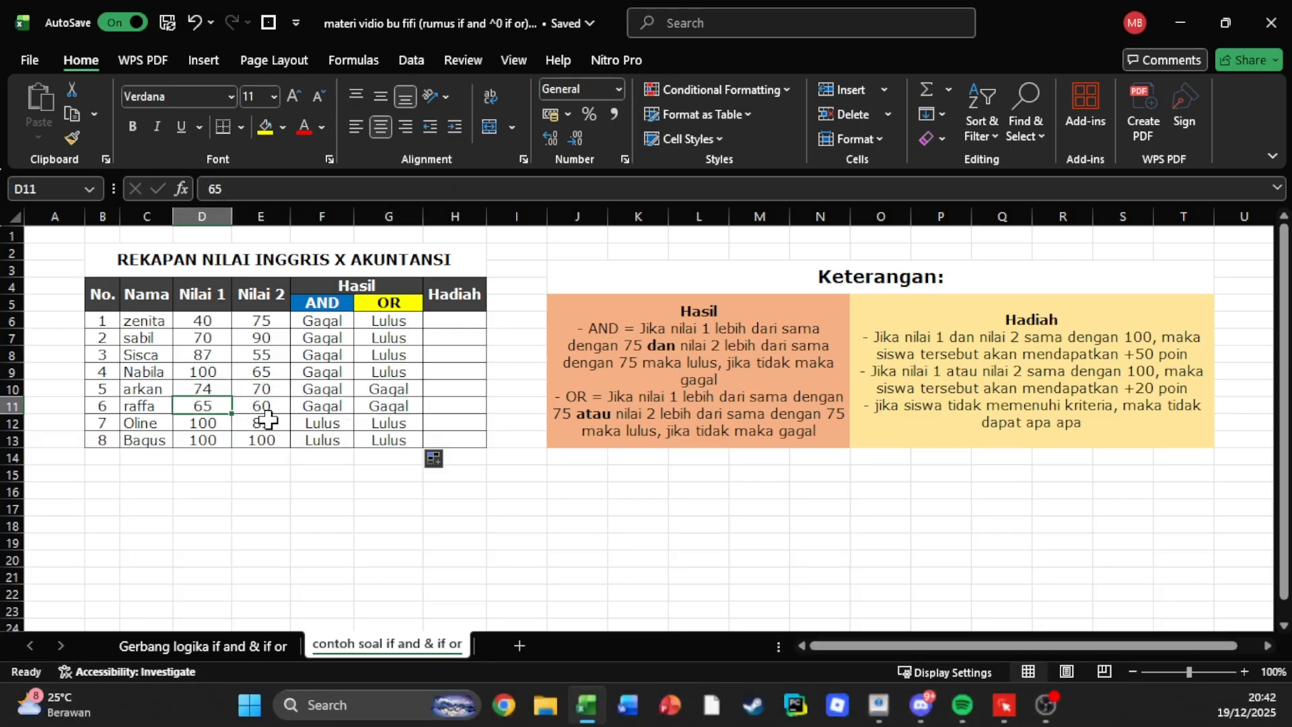
pyautogui.click(261, 412)
pyautogui.click(244, 388)
# Compare the Nilai 1 and Nilai 2 scores in rows 6 to 9 with their OR results.
pyautogui.click(223, 371)
pyautogui.click(244, 370)
pyautogui.click(217, 357)
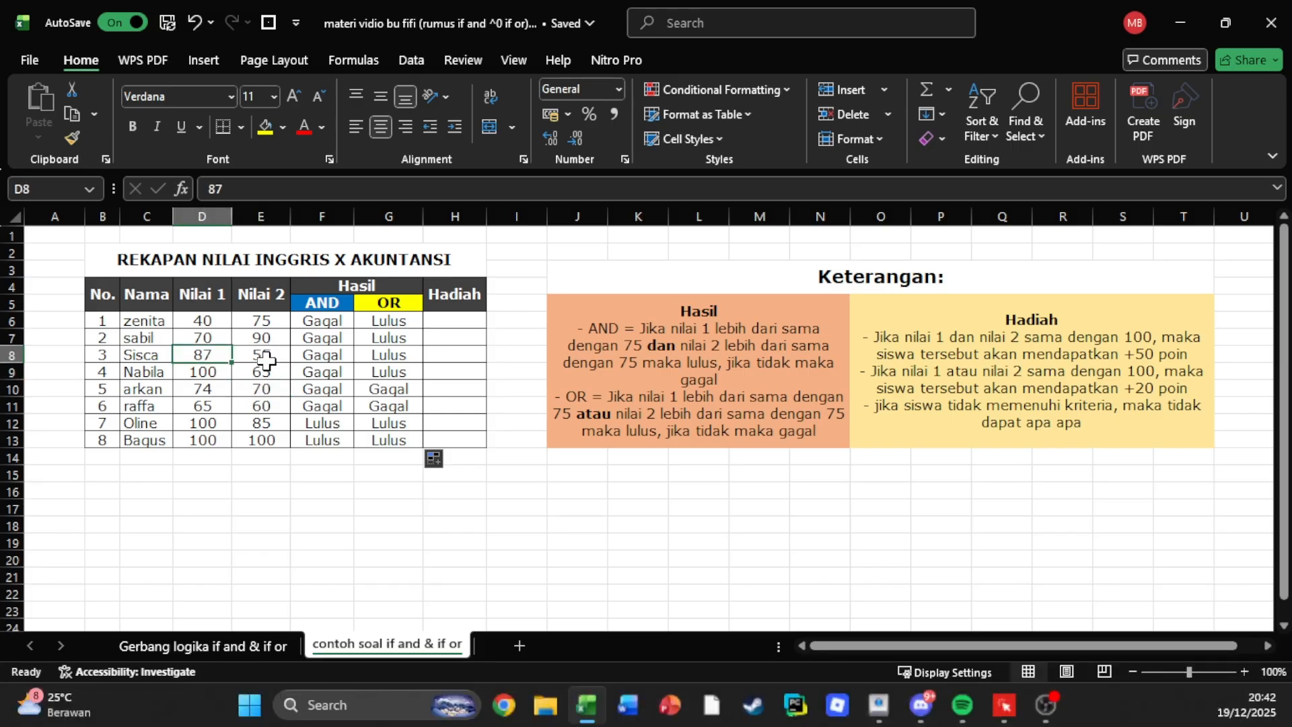
pyautogui.click(263, 358)
pyautogui.click(218, 340)
pyautogui.click(257, 339)
pyautogui.click(206, 322)
pyautogui.click(260, 326)
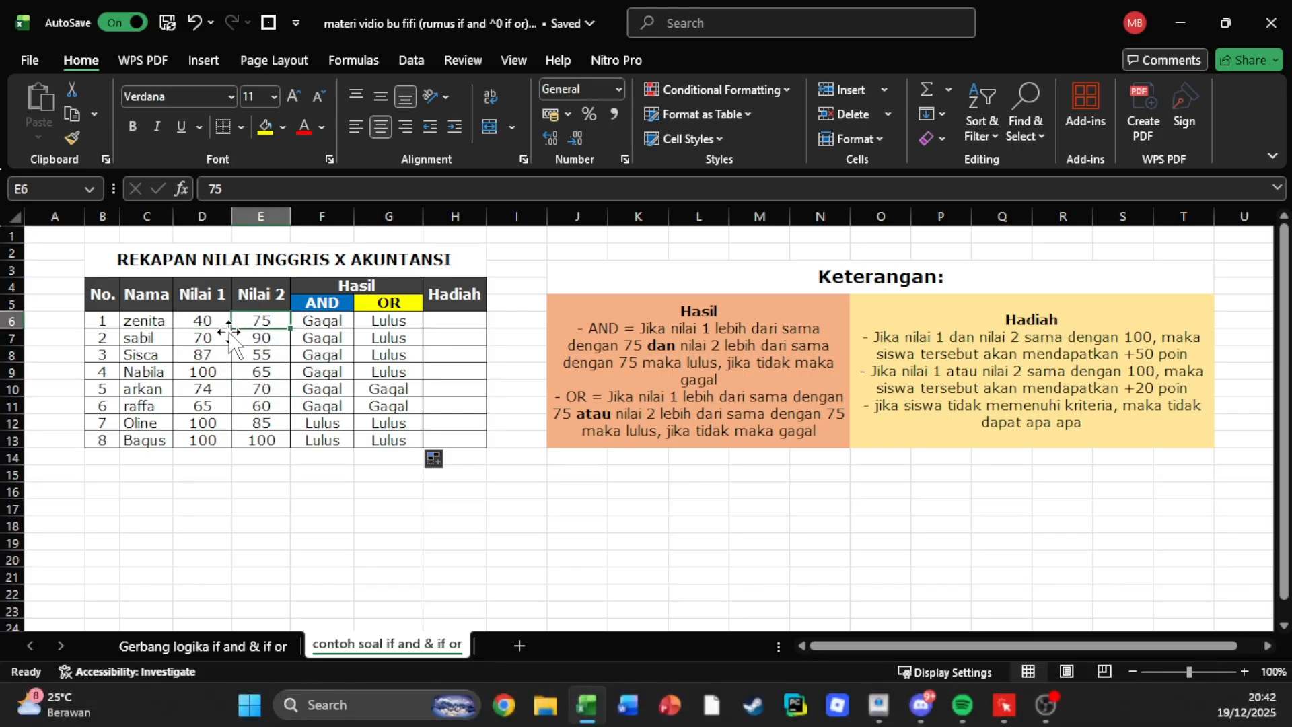
pyautogui.click(215, 336)
pyautogui.click(249, 341)
pyautogui.click(208, 324)
pyautogui.click(259, 323)
# Review the Hadiah criteria and start an IF AND formula in H6 with D6=100 as the first condition.
pyautogui.click(457, 325)
pyautogui.click(1064, 317)
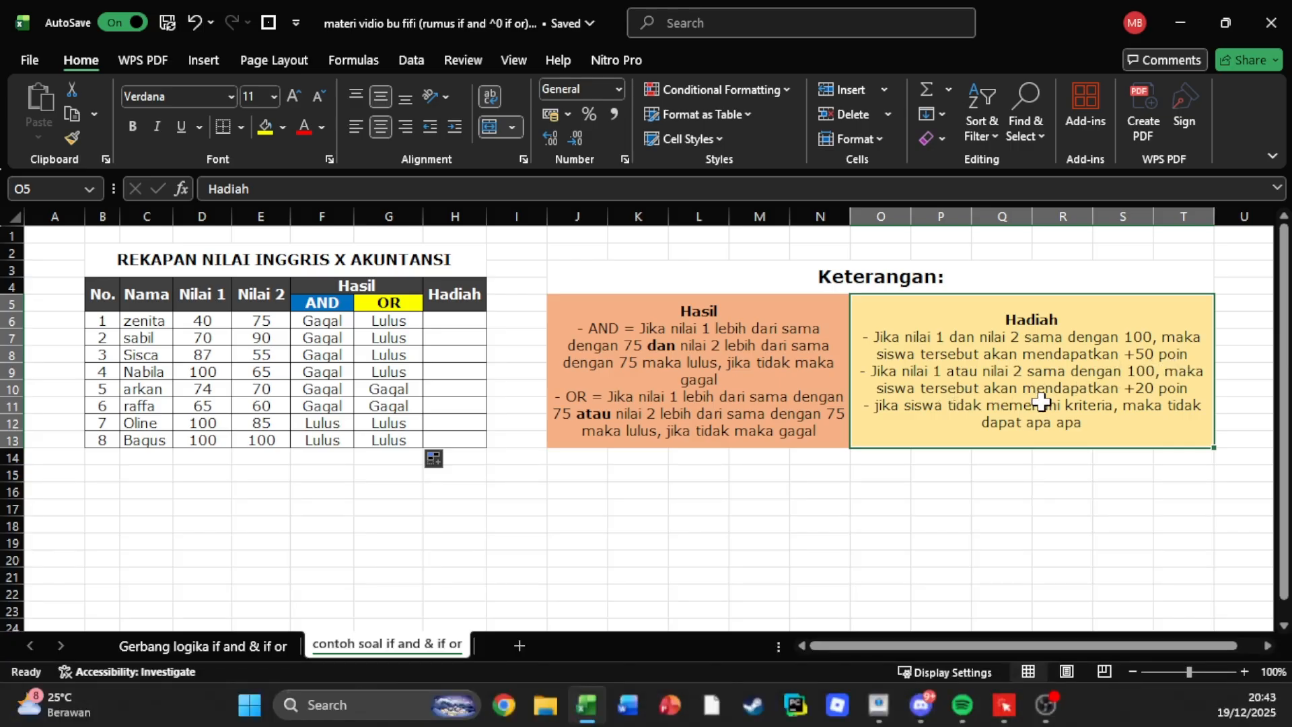
pyautogui.click(475, 319)
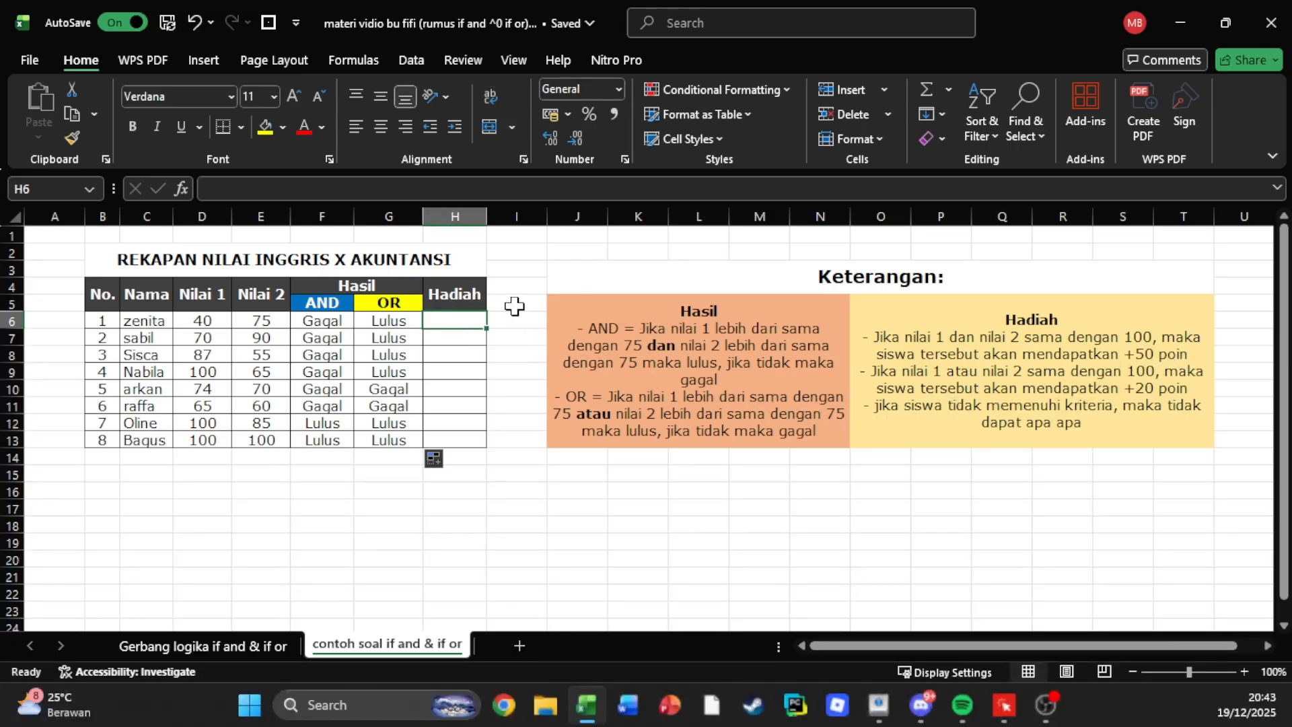
pyautogui.write('=if')
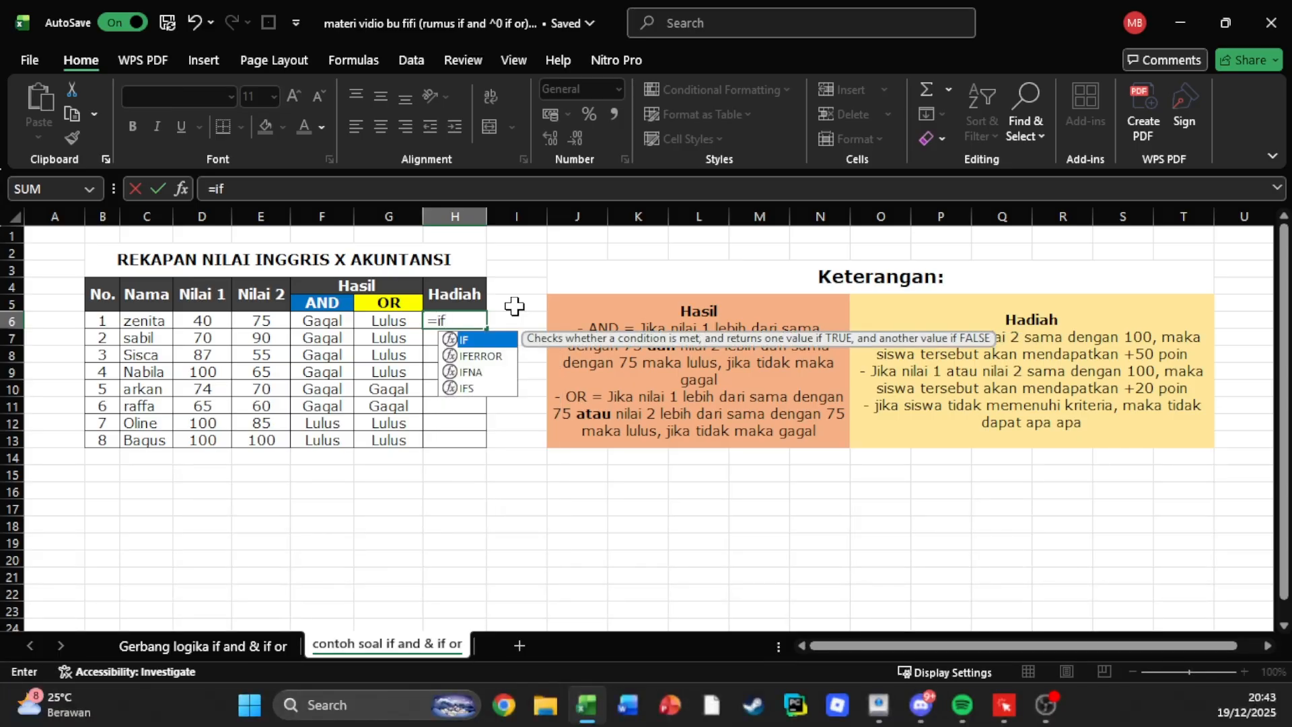
pyautogui.write('(and')
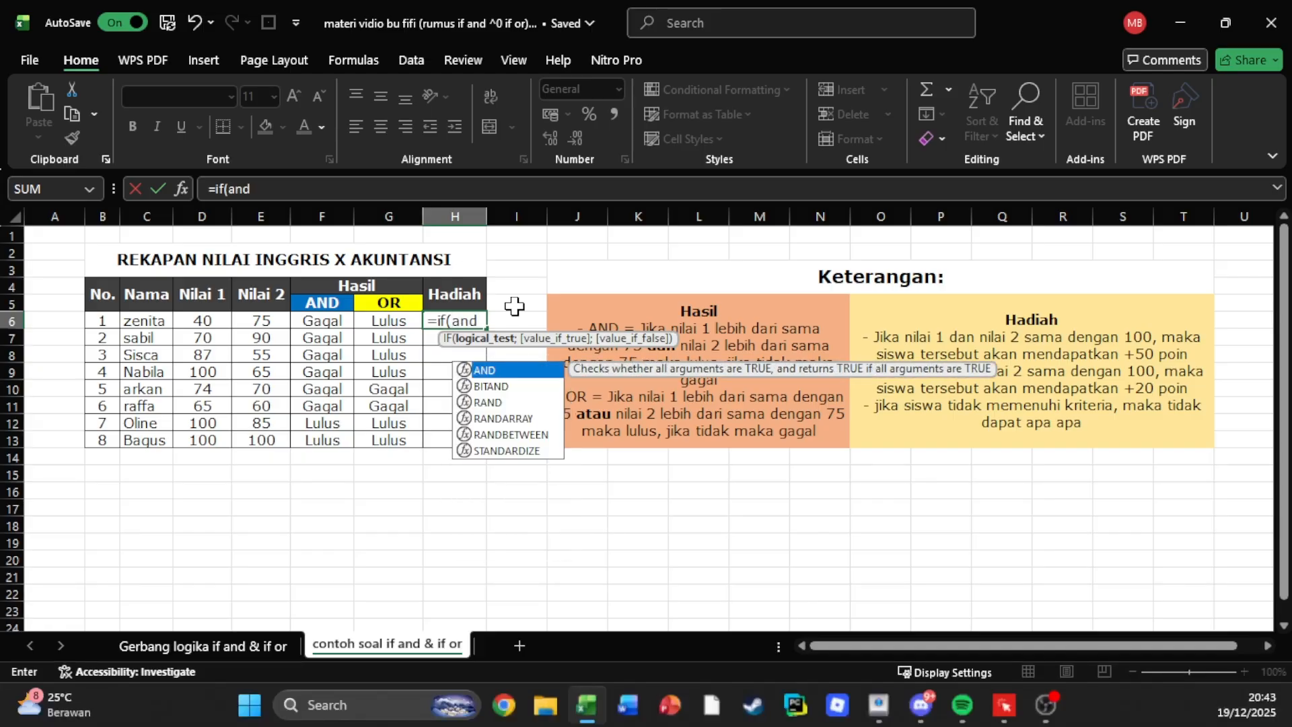
pyautogui.write('(')
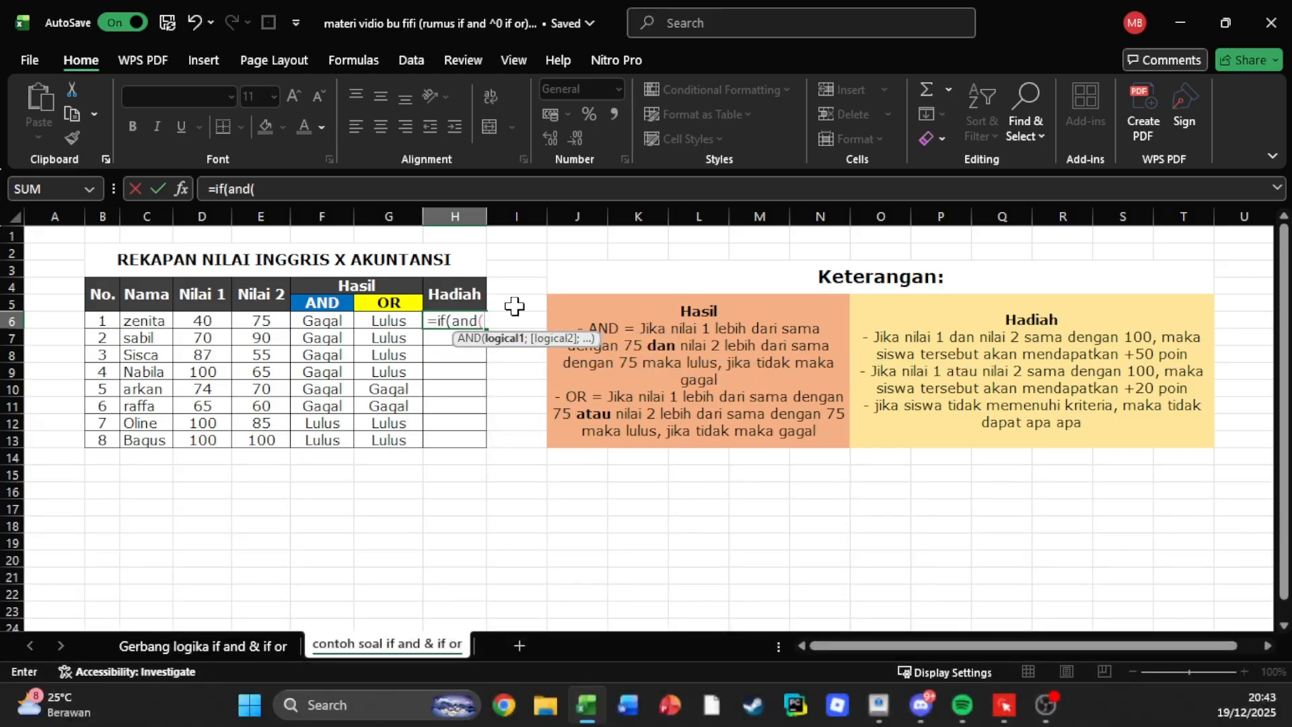
pyautogui.click(194, 319)
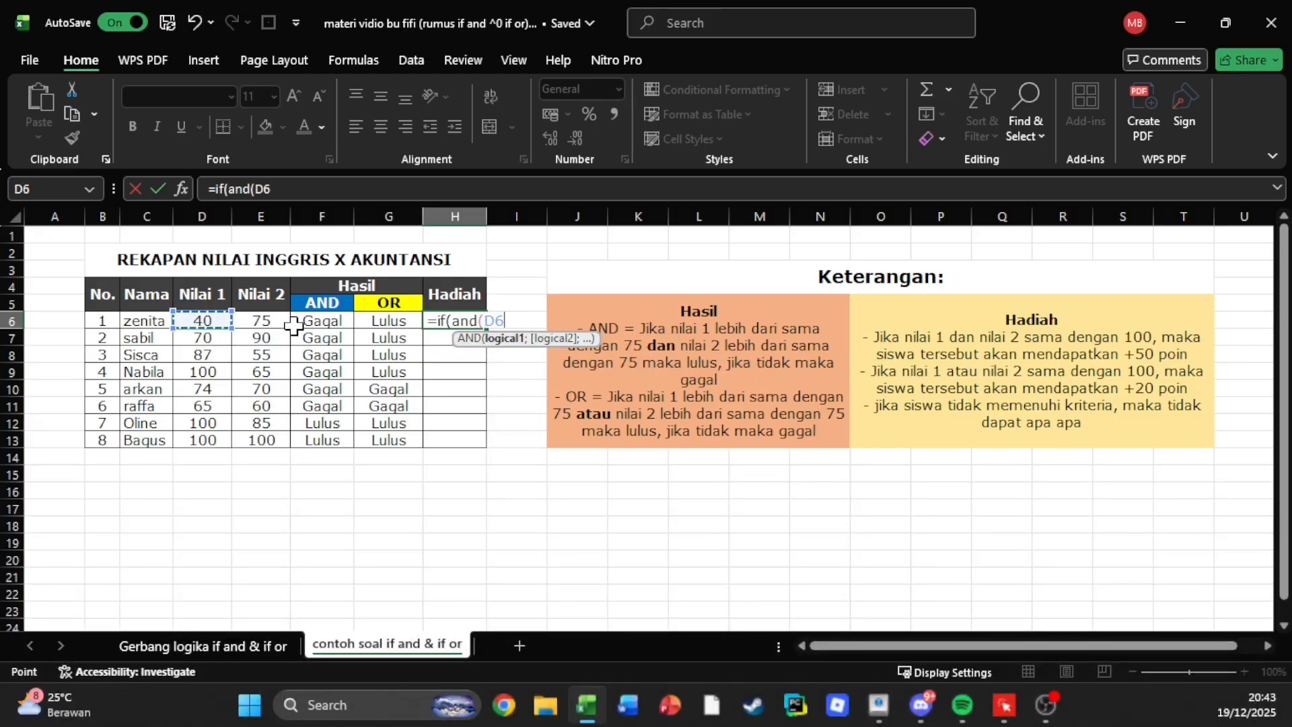
pyautogui.write('=100;')
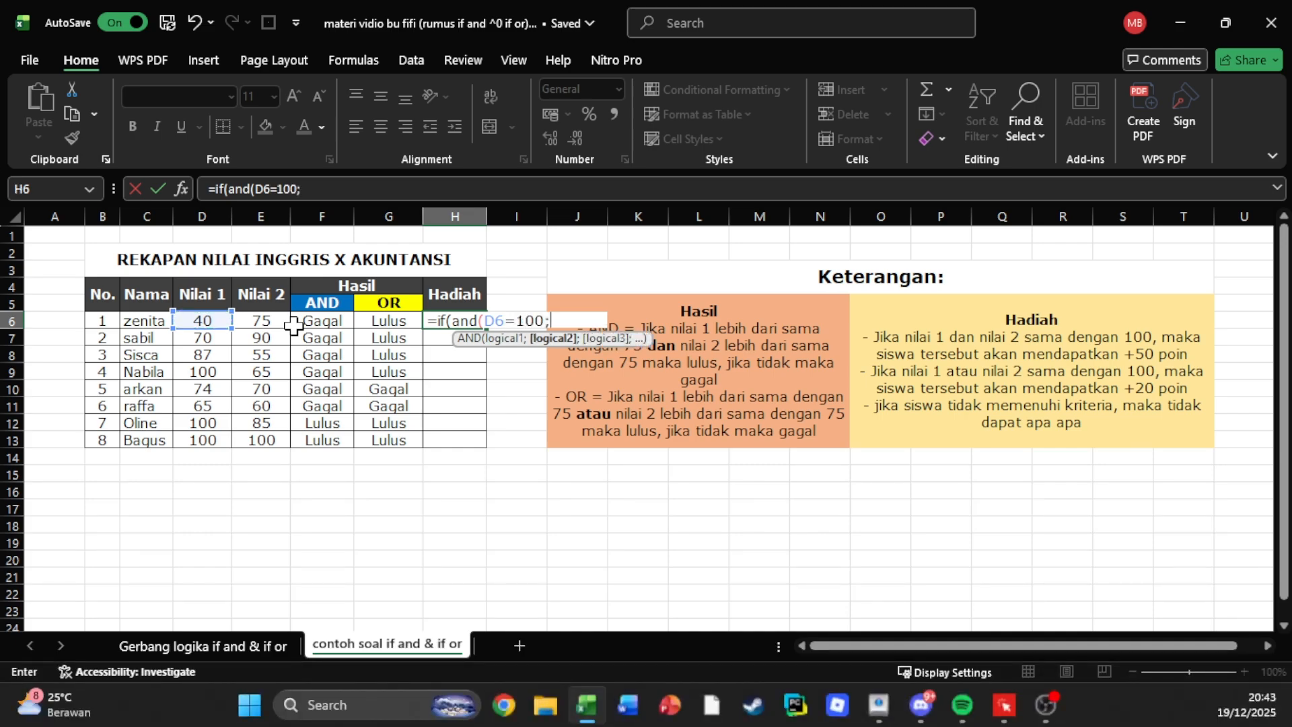
# Add E6=100 as the second AND condition in H6 and close the AND test.
pyautogui.click(271, 320)
pyautogui.write('=100')
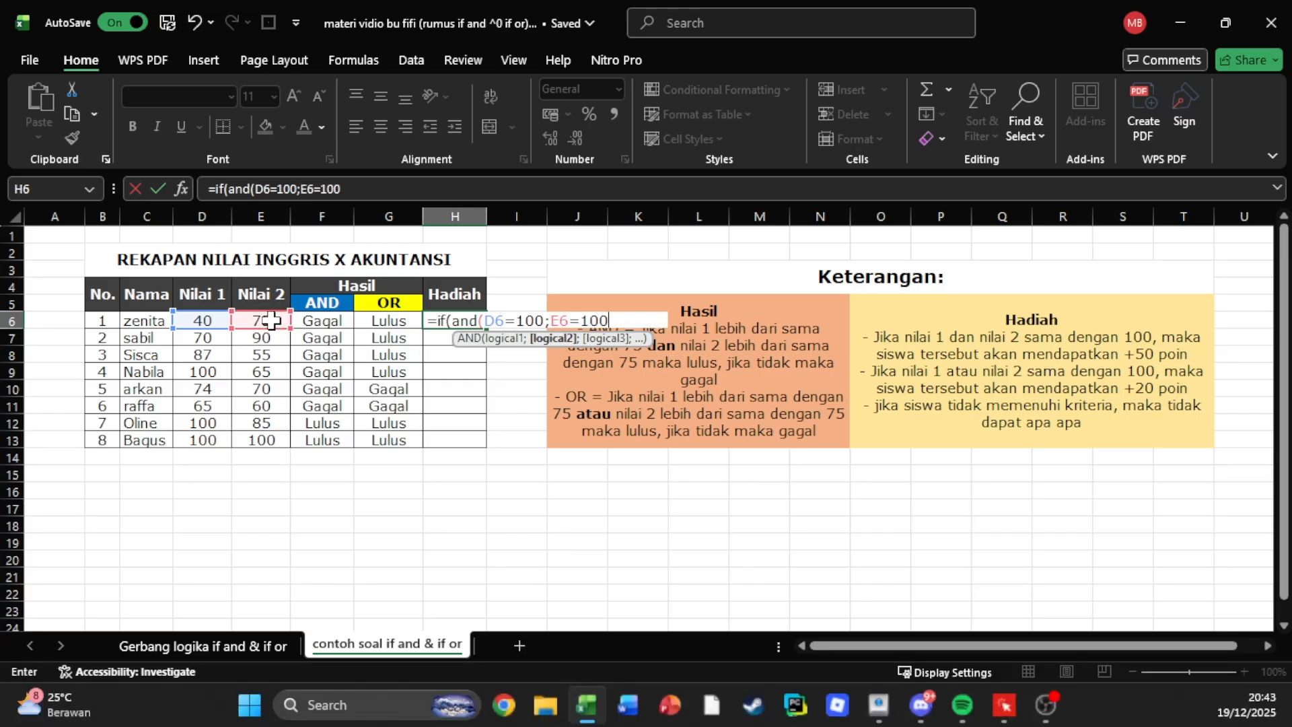
pyautogui.write(');')
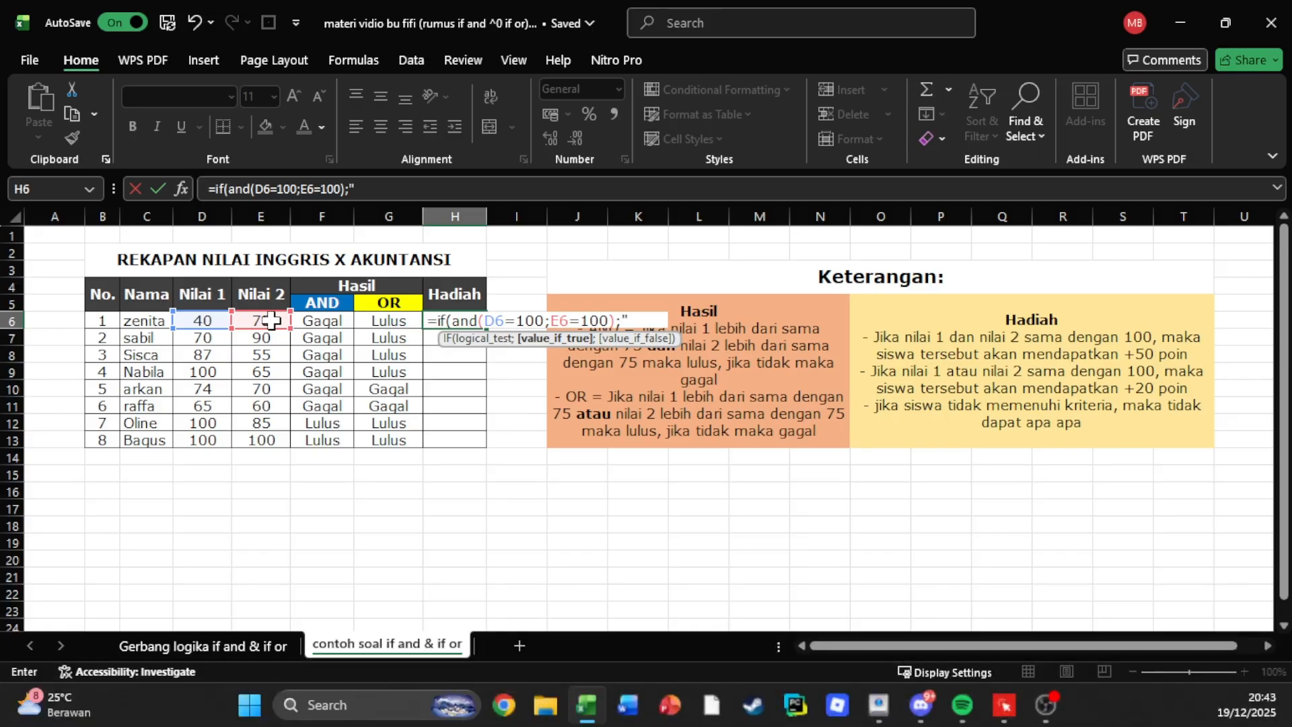
pyautogui.write('+50')
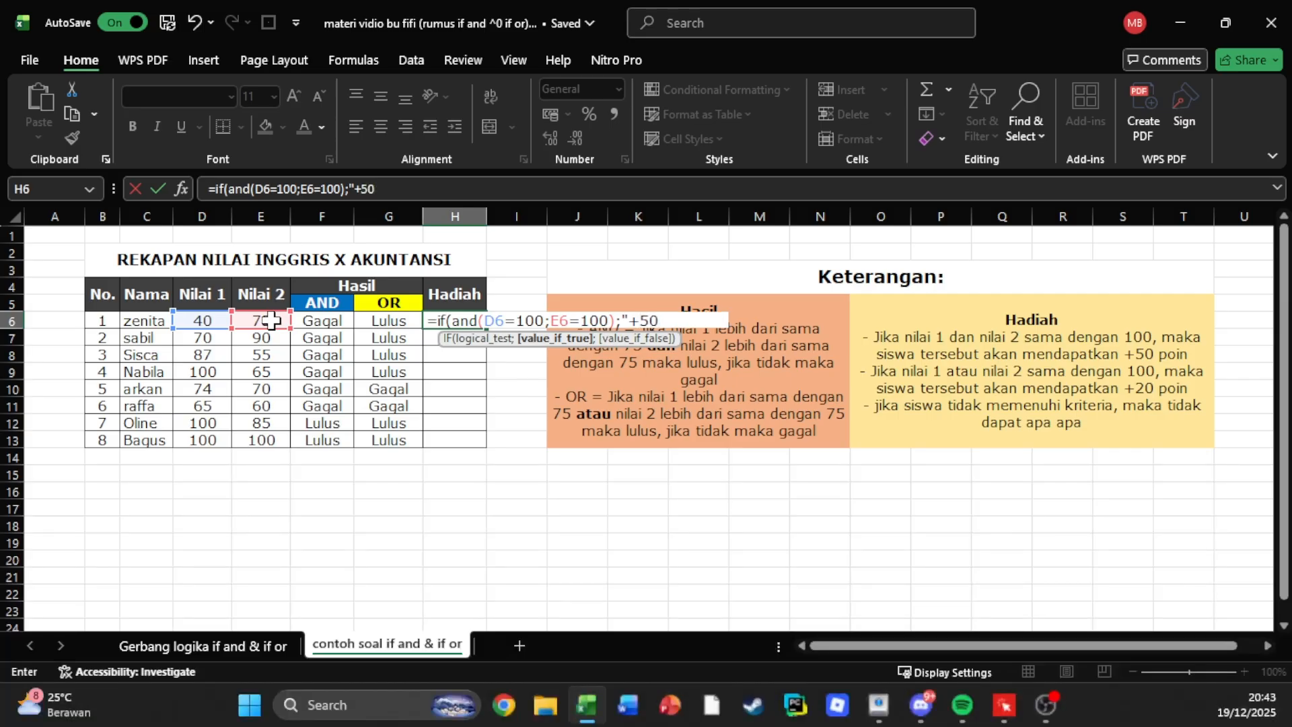
pyautogui.write(' poin";if')
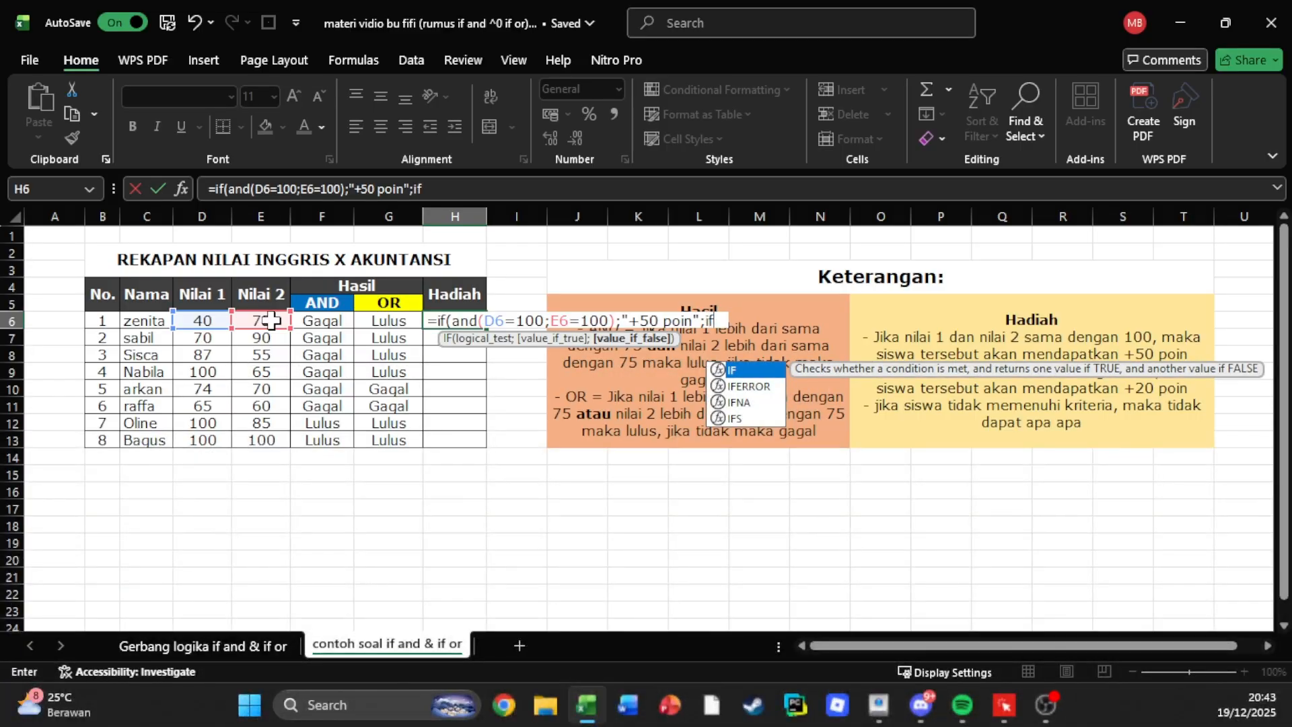
pyautogui.write('(a')
pyautogui.write('r')
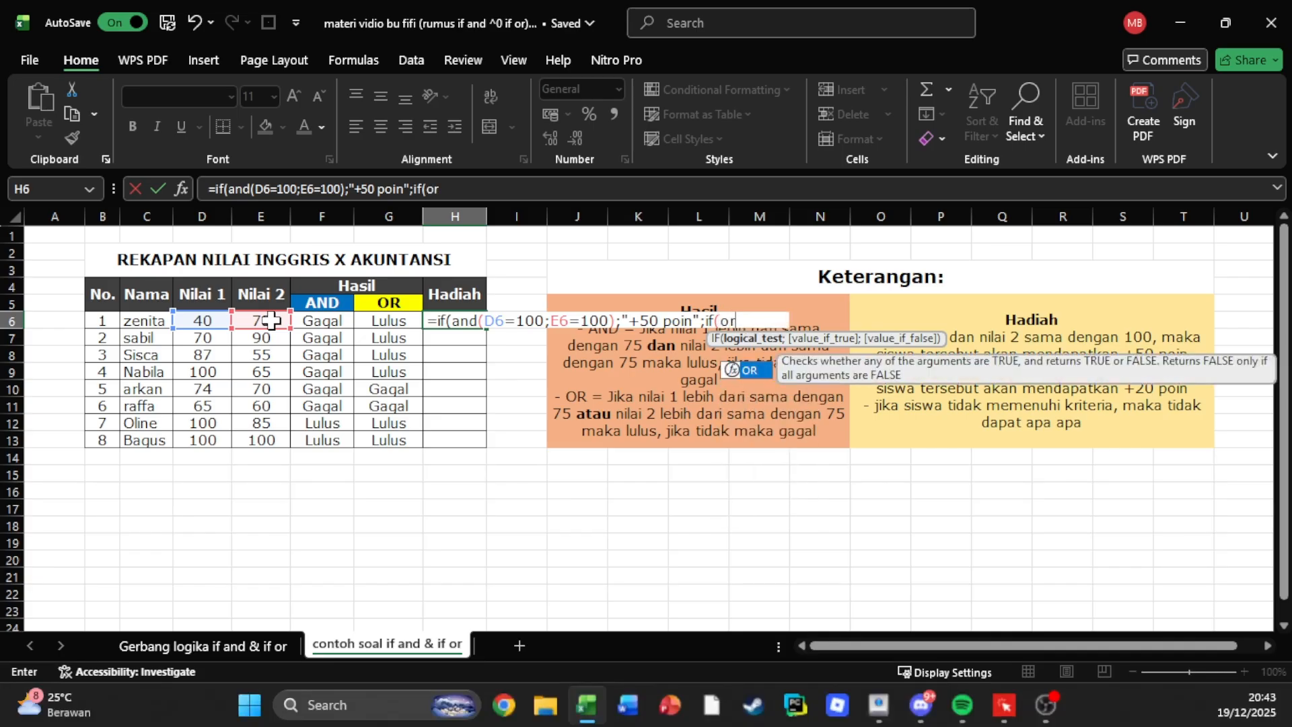
pyautogui.write('(')
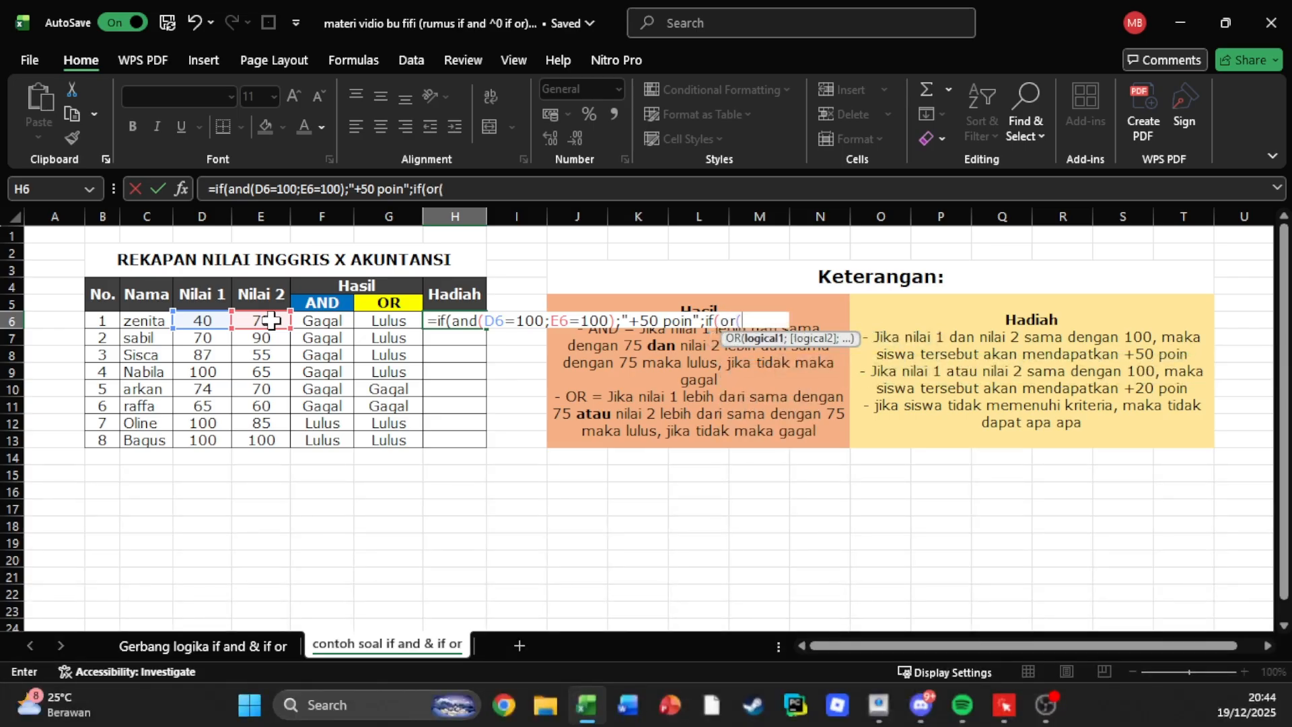
# Nest an IF OR test in H6 as the false argument, with D6=100 and E6=100 as its conditions.
pyautogui.click(209, 320)
pyautogui.write('=')
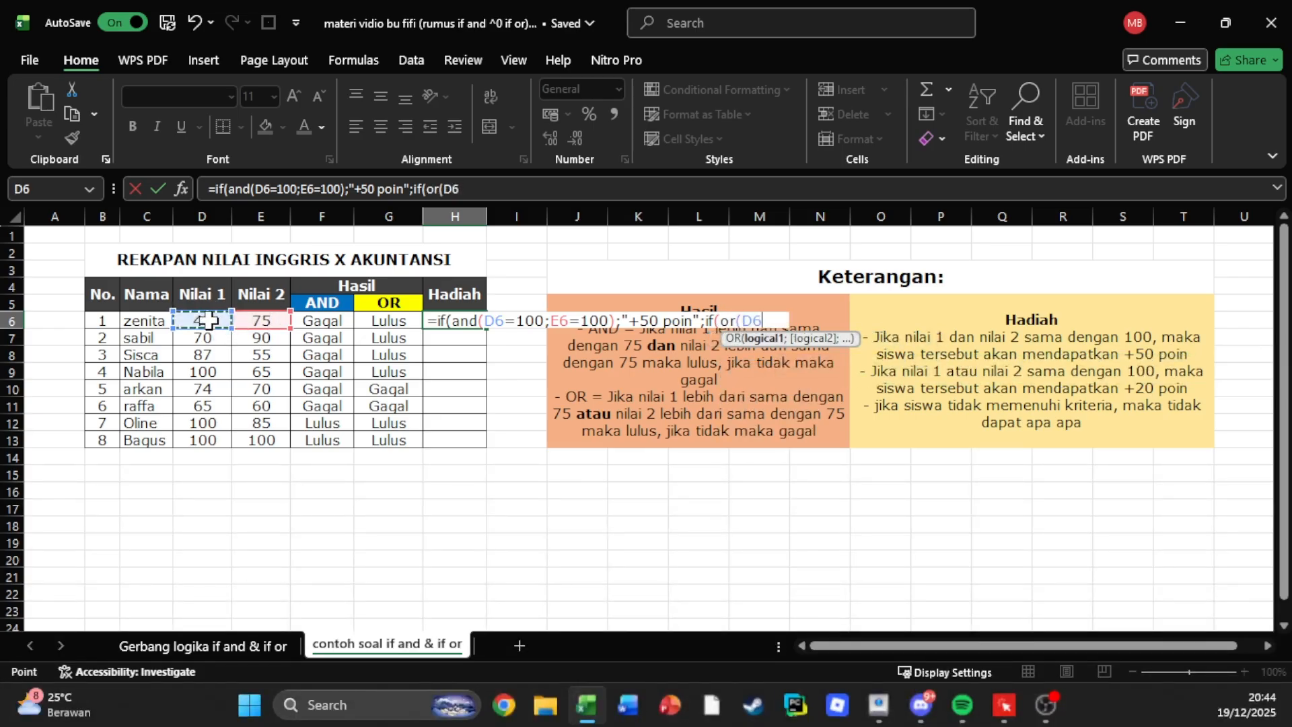
pyautogui.write('100;')
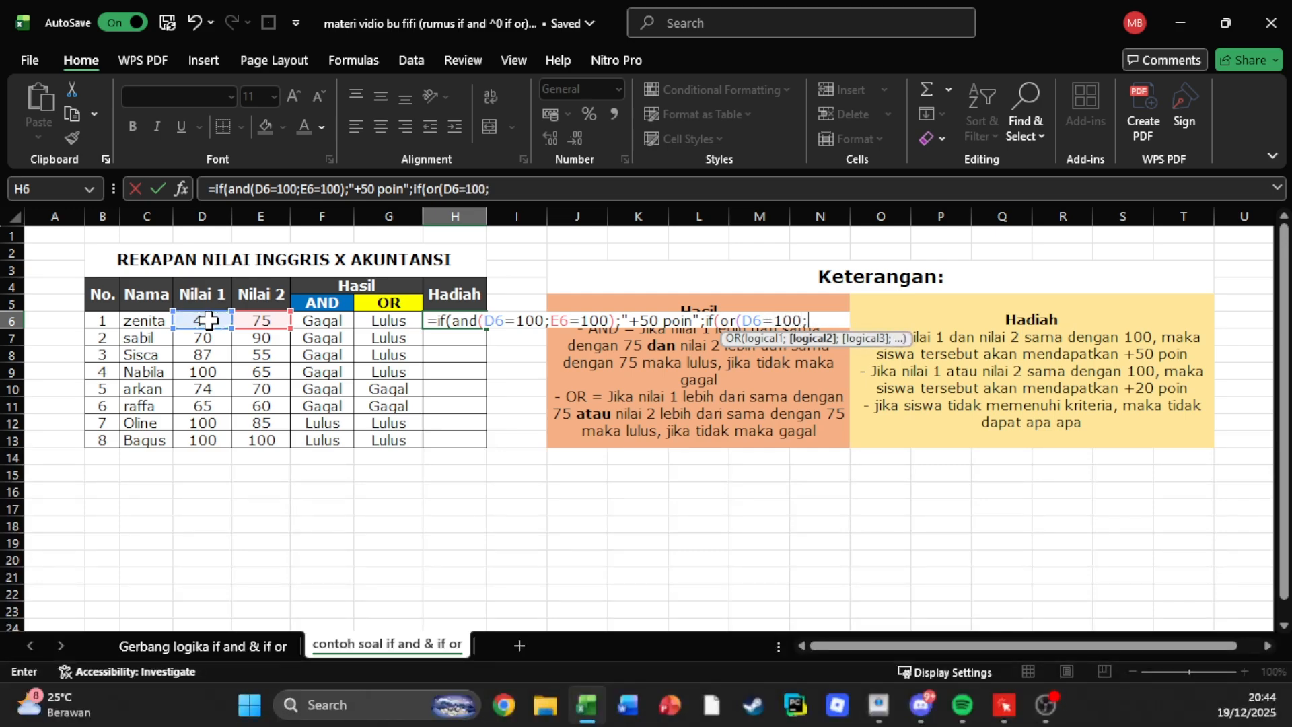
pyautogui.click(257, 322)
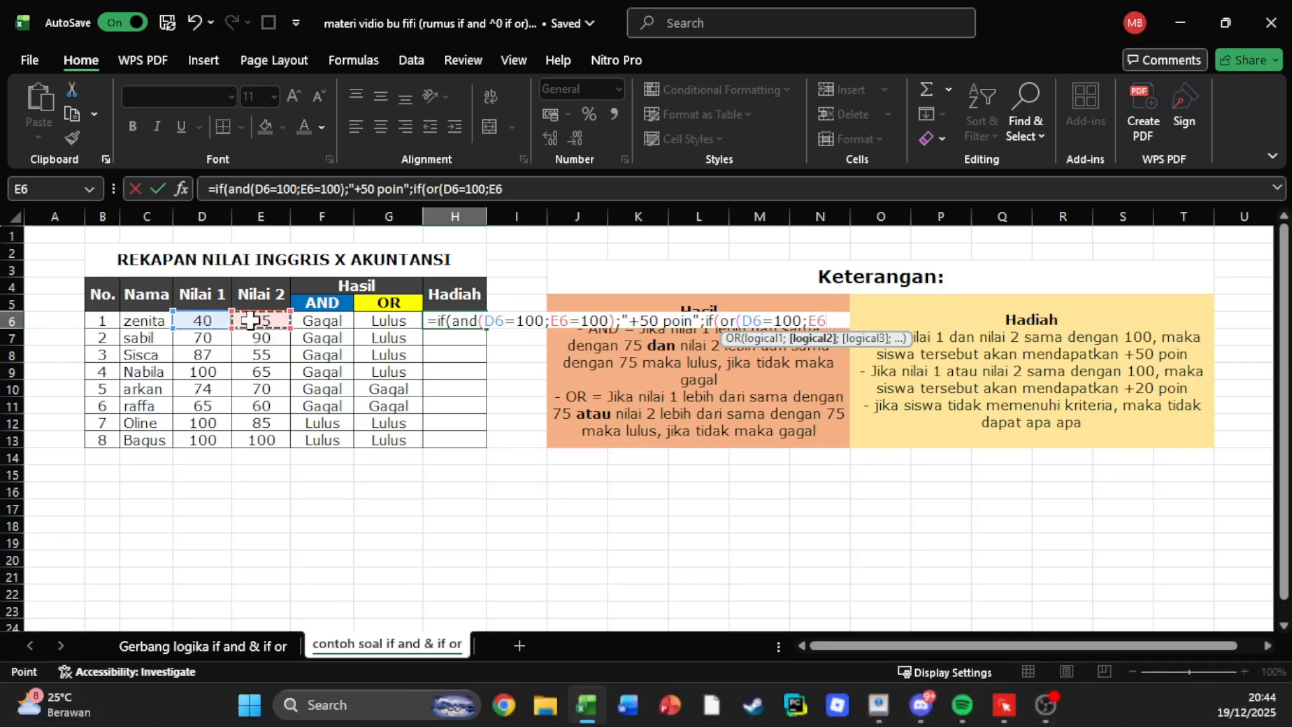
pyautogui.write('=100')
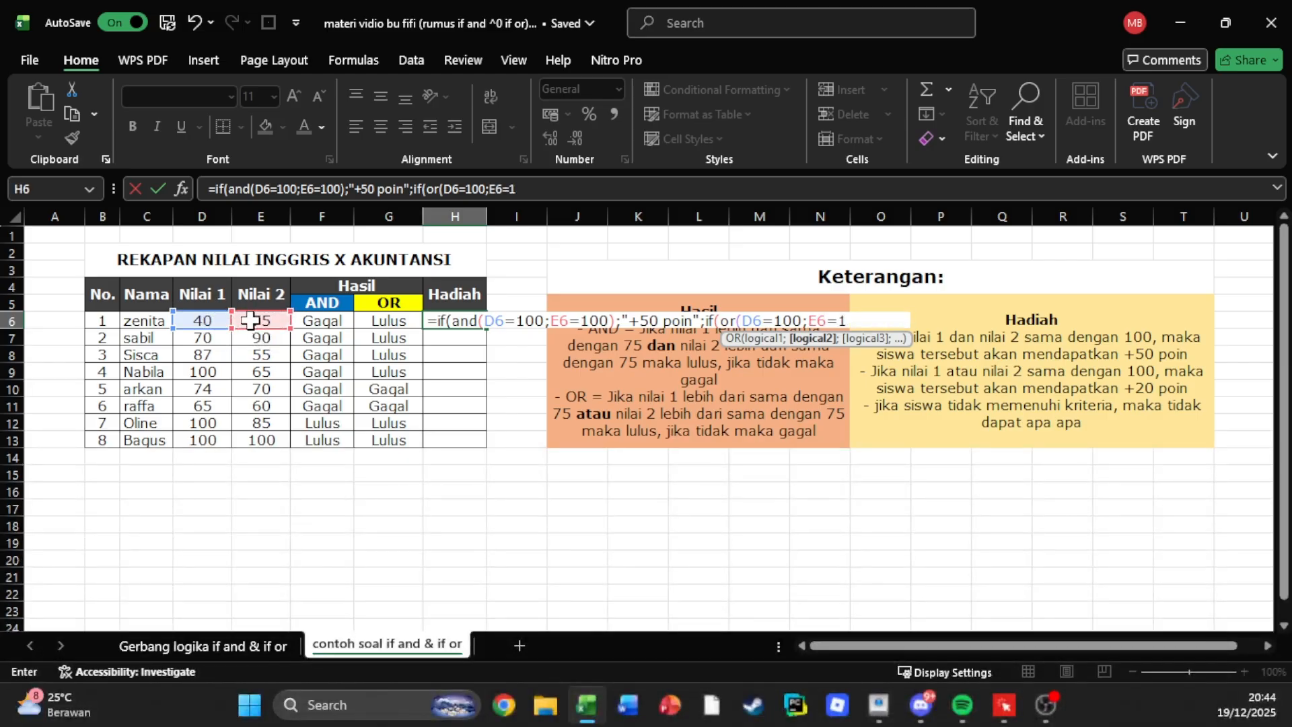
pyautogui.write(');')
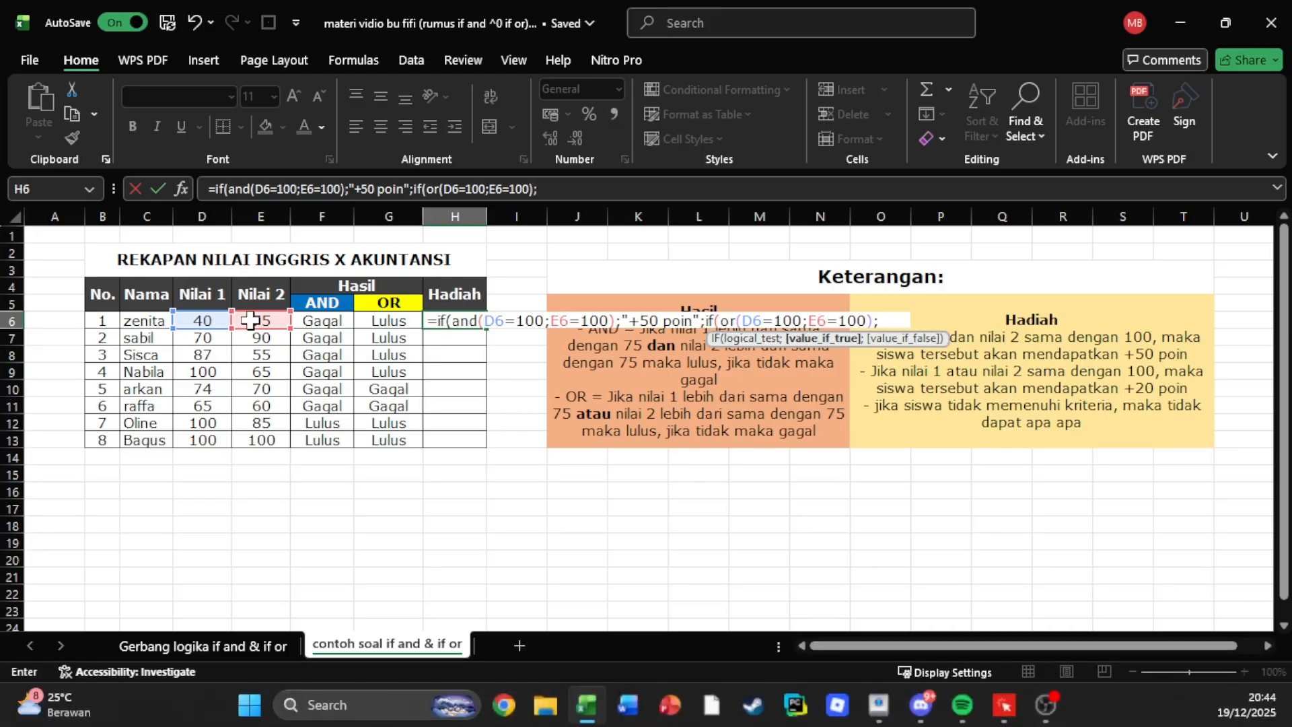
pyautogui.write('"+20')
# Enter "+20 poin" as the nested IF's true result in H6.
pyautogui.press('Return')
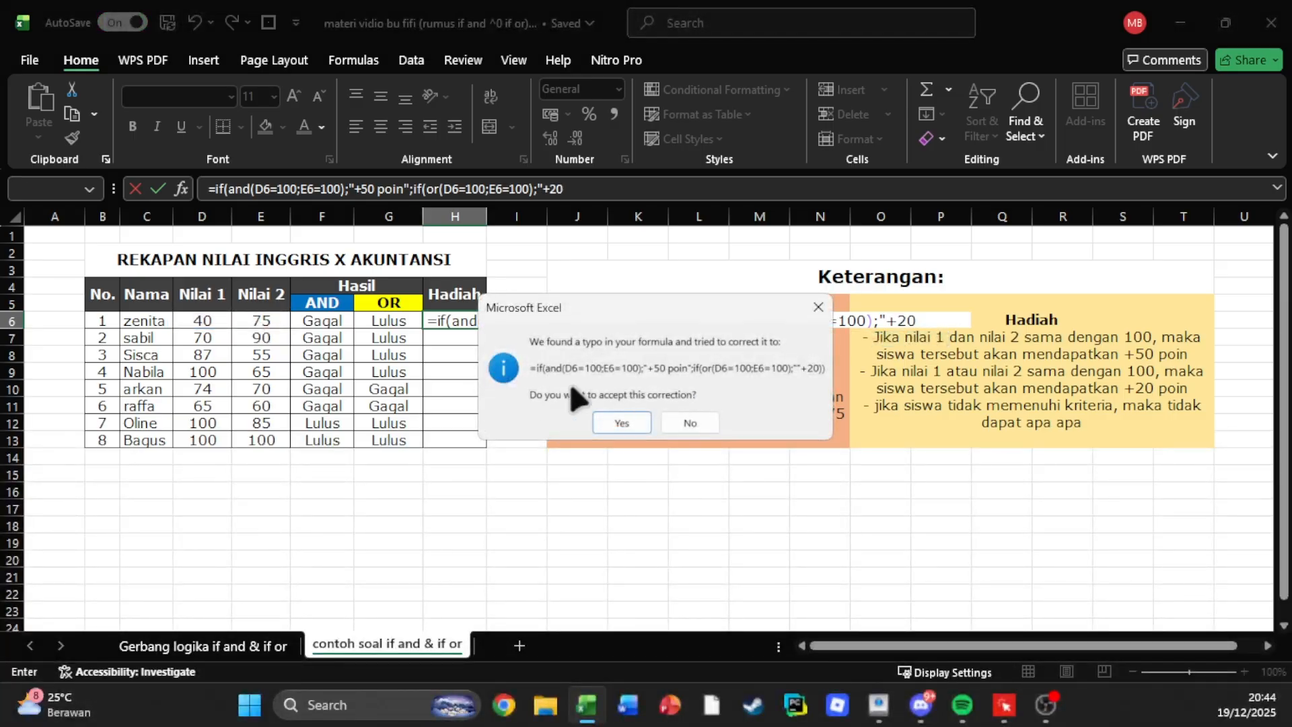
pyautogui.click(814, 311)
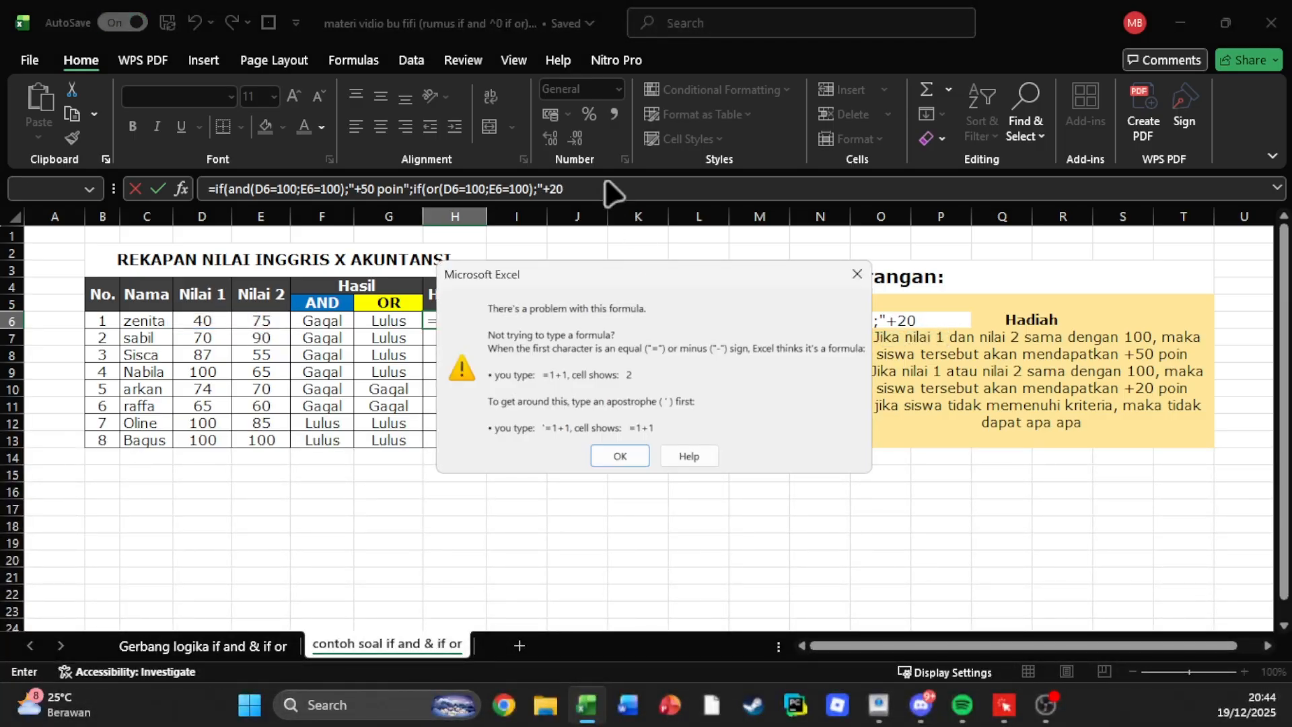
pyautogui.click(632, 452)
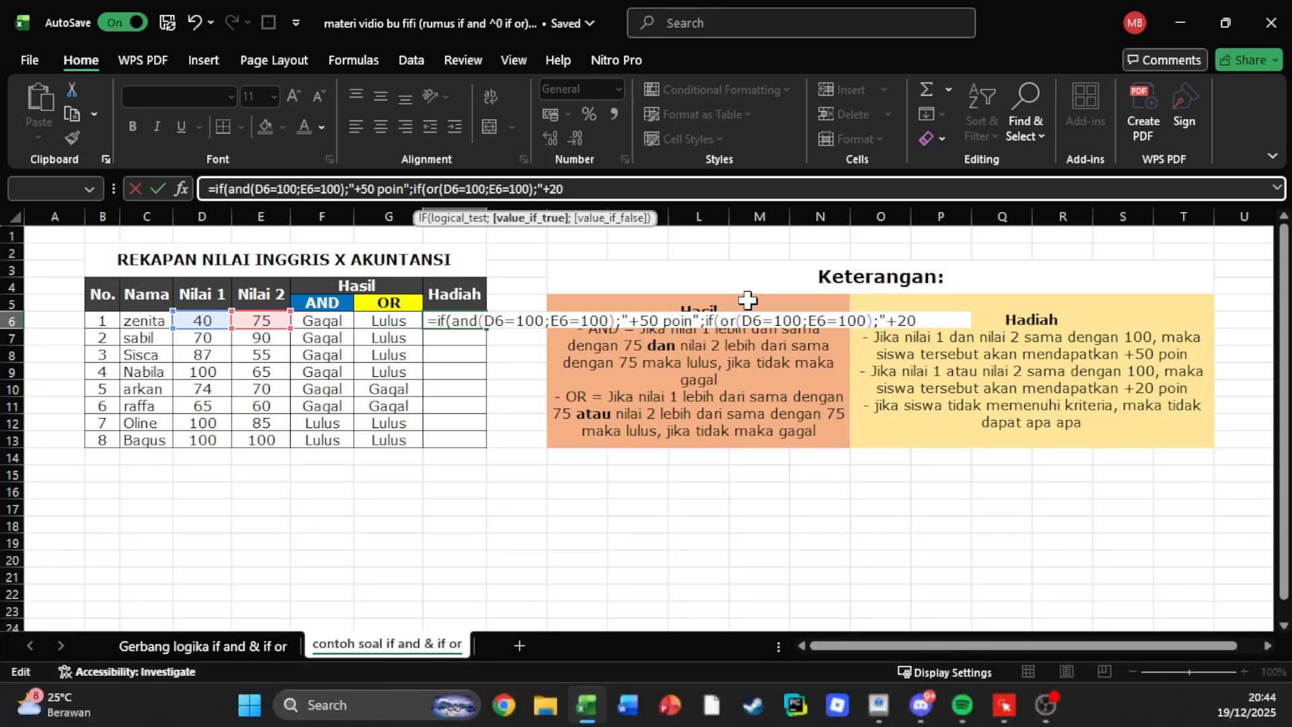
pyautogui.write('poin')
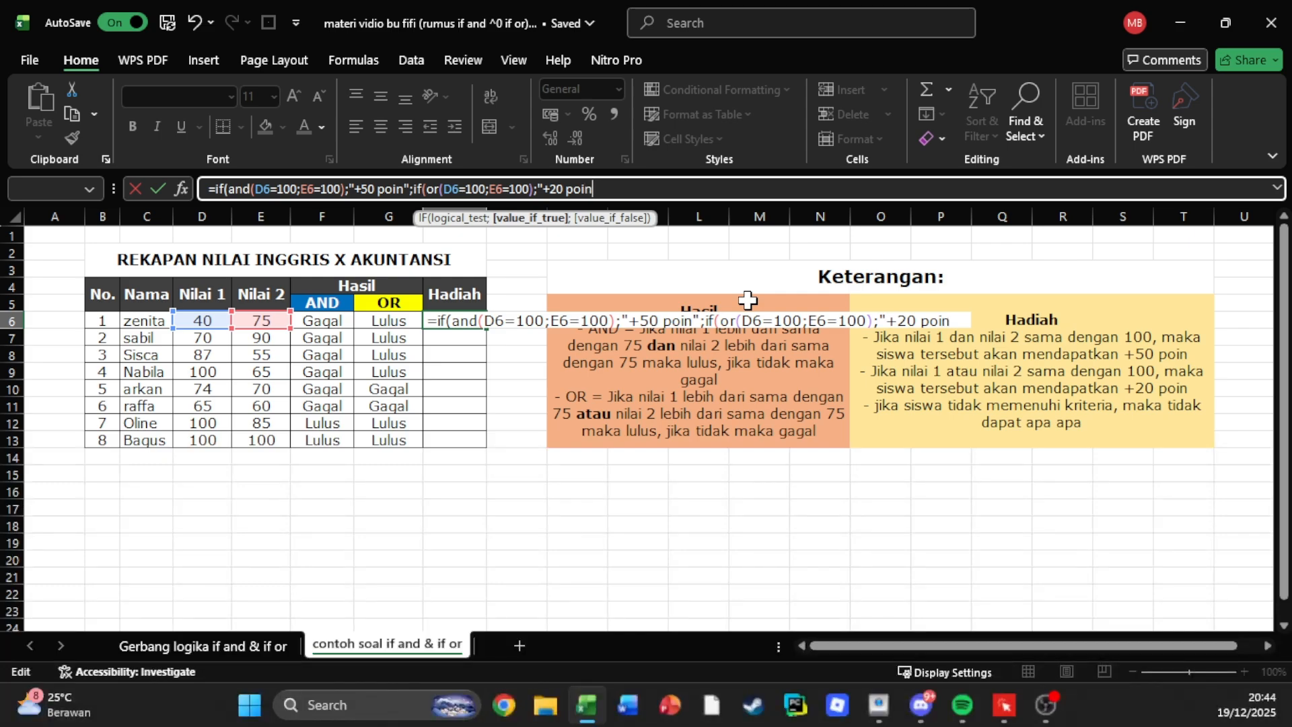
pyautogui.write('"))')
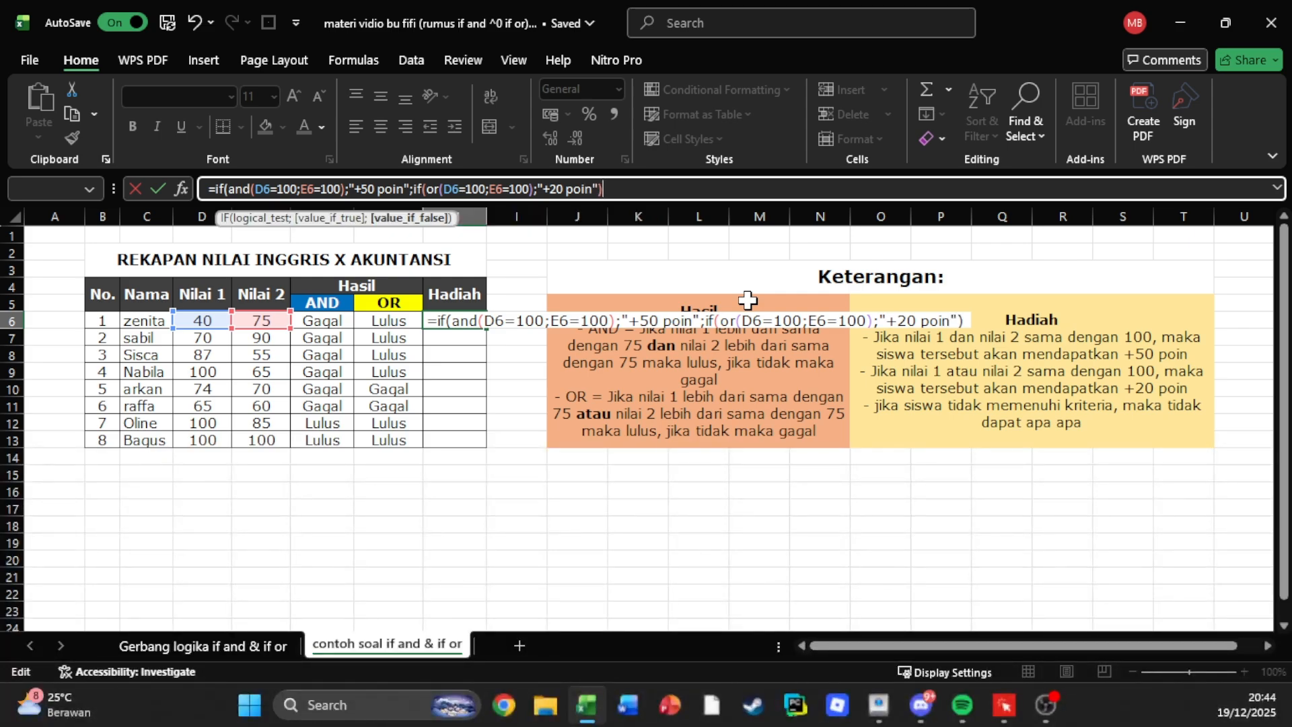
pyautogui.press('BackSpace')
pyautogui.press('BackSpace')
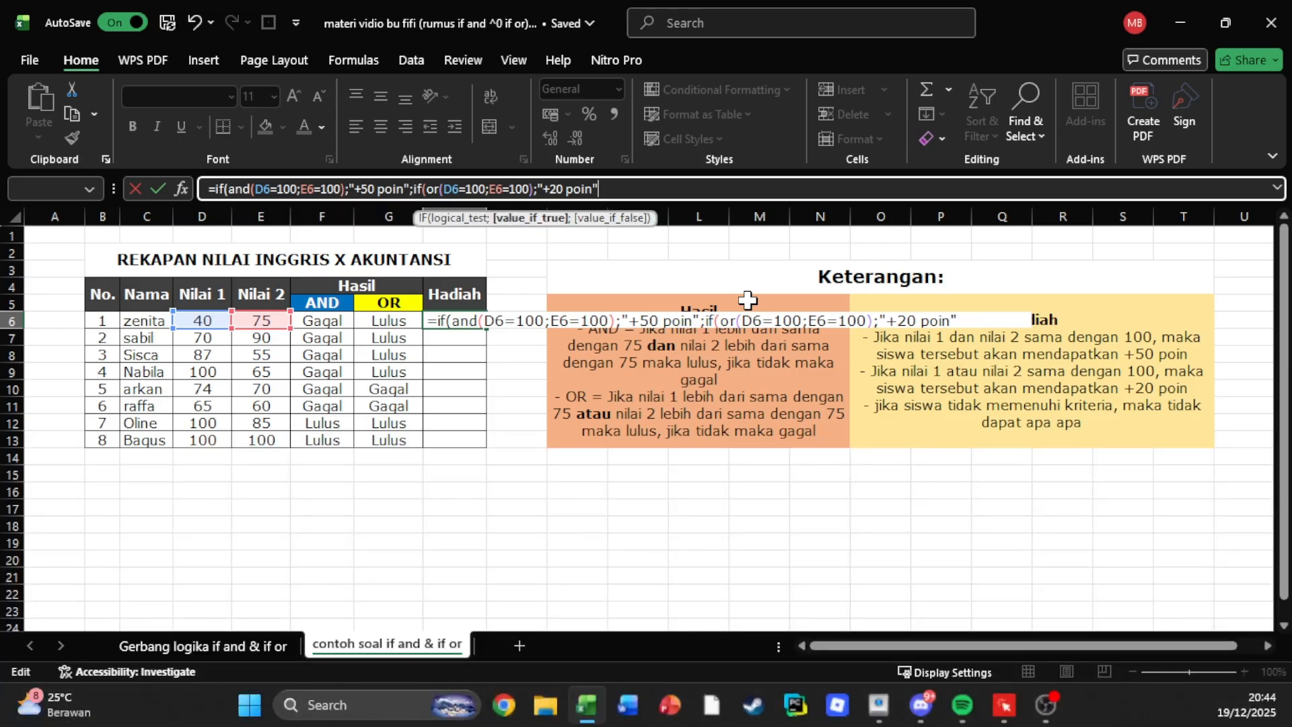
# Set "-" as the nested IF's false result, close both IF functions and commit the H6 formula.
pyautogui.write(';')
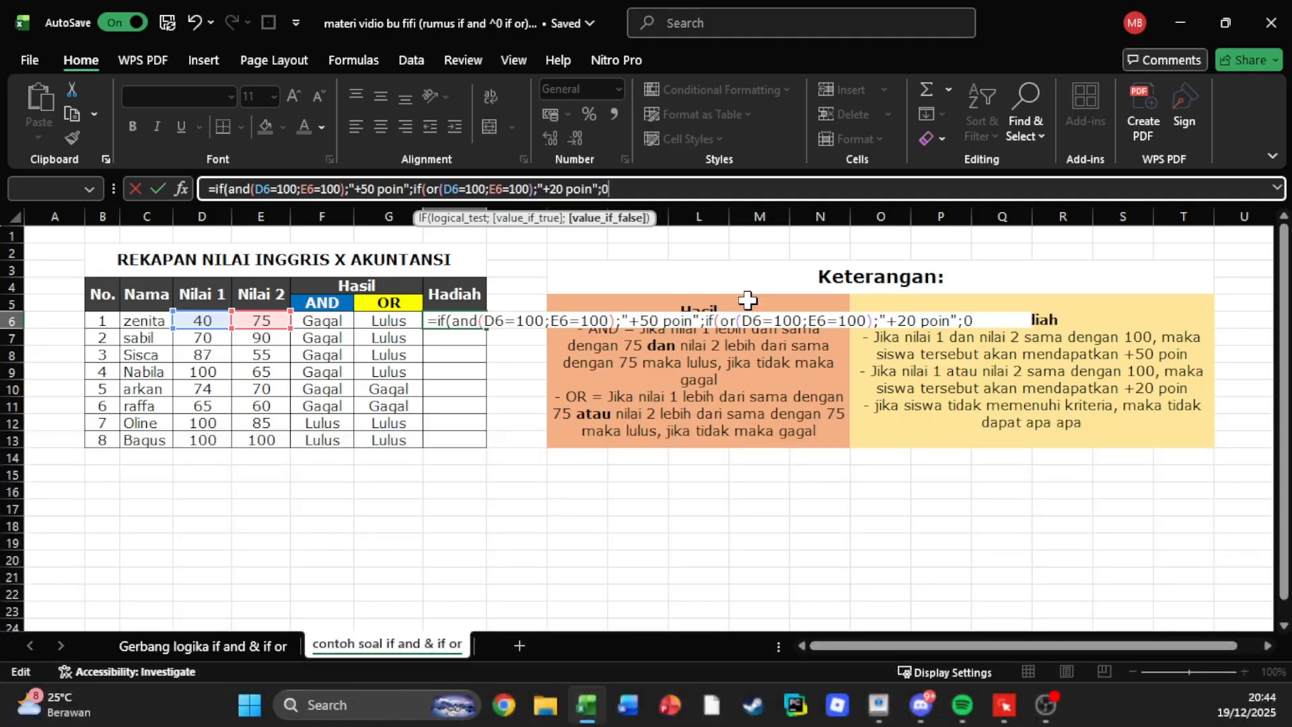
pyautogui.write('"-"))')
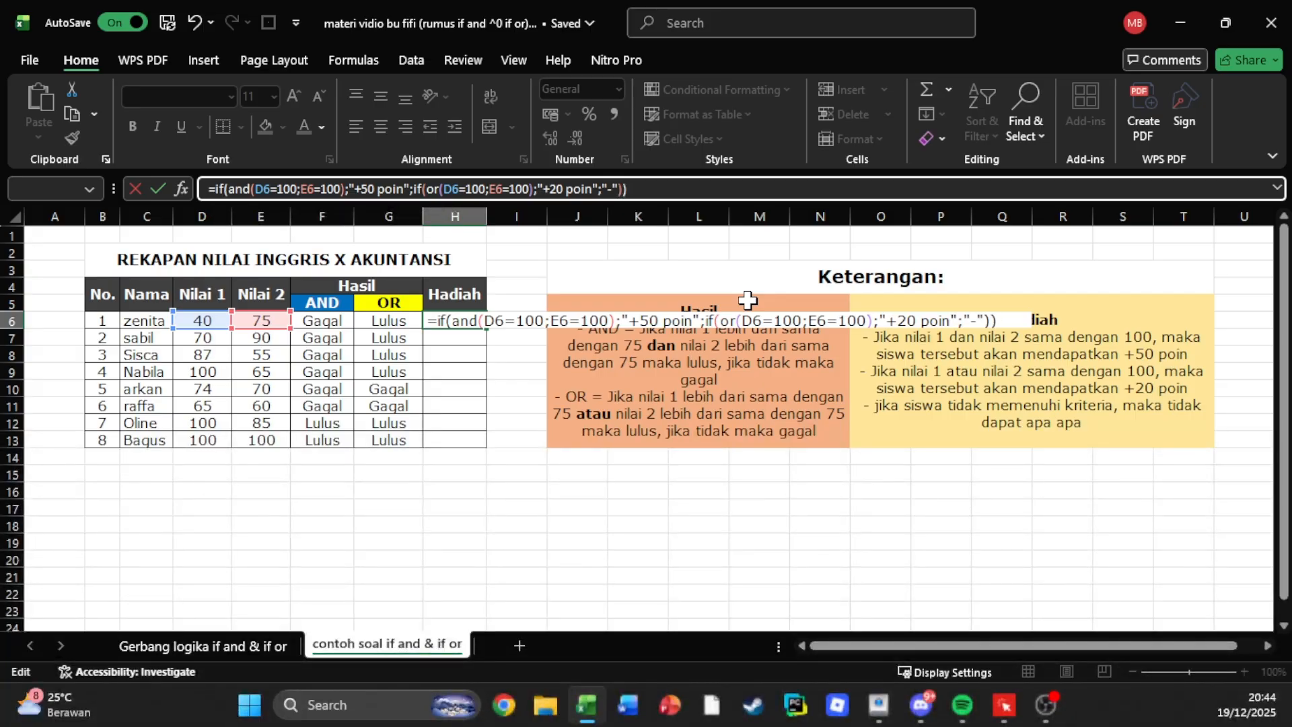
pyautogui.press('Return')
# Fill the Hadiah formula from H6 down to H13.
pyautogui.click(482, 305)
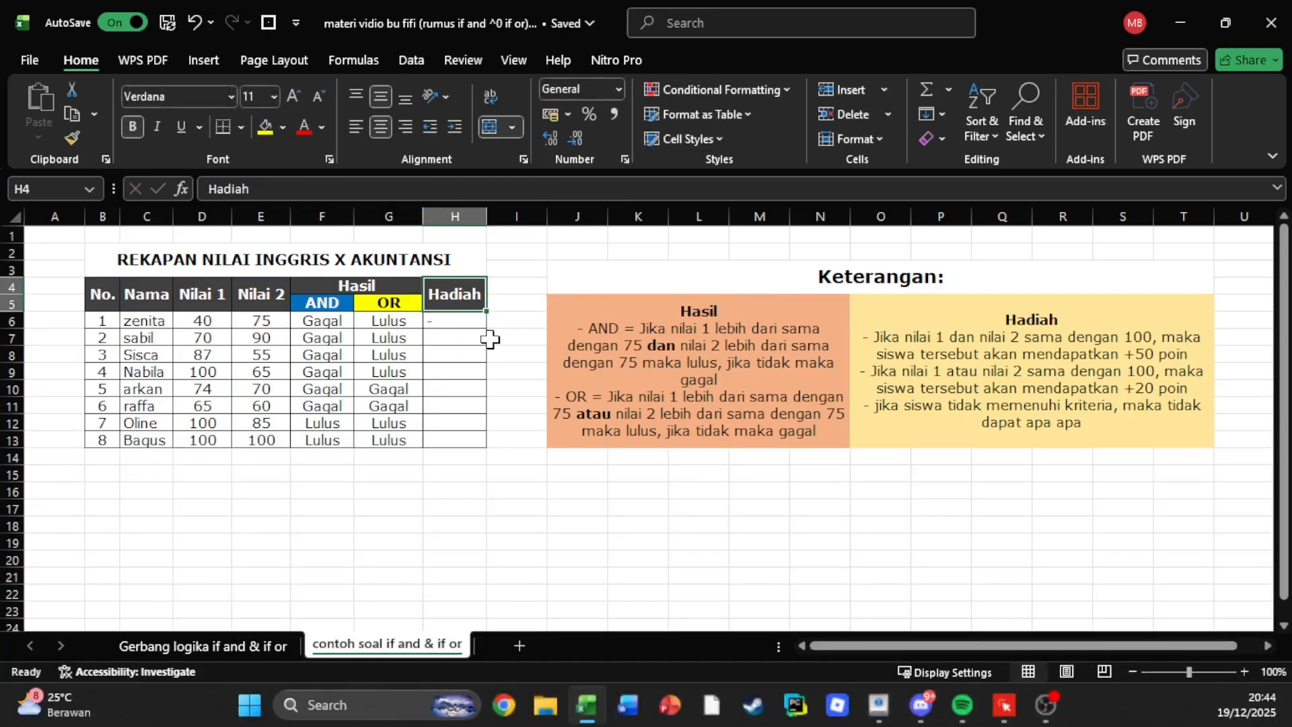
pyautogui.click(478, 326)
pyautogui.moveTo(487, 331); pyautogui.dragTo(463, 444)
# Widen column H slightly and center the Hadiah results in H6:H13 horizontally and vertically.
pyautogui.moveTo(486, 216); pyautogui.dragTo(496, 216)
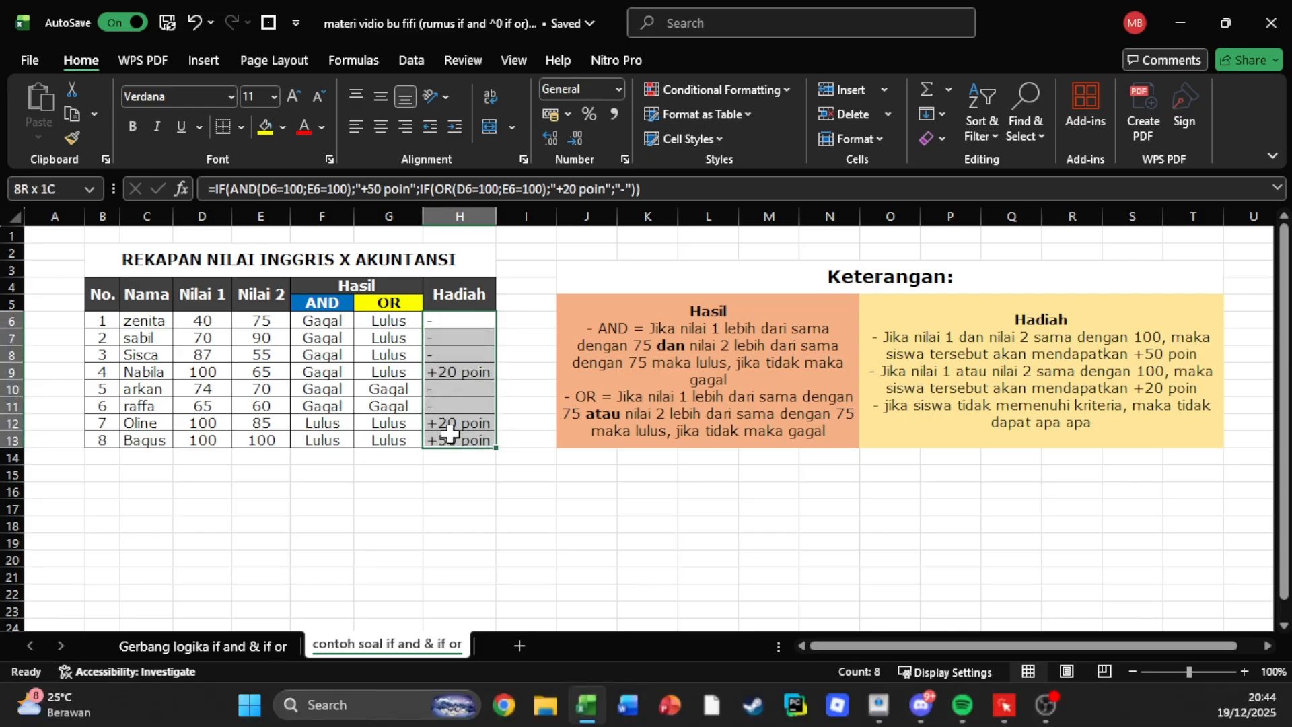
pyautogui.click(381, 126)
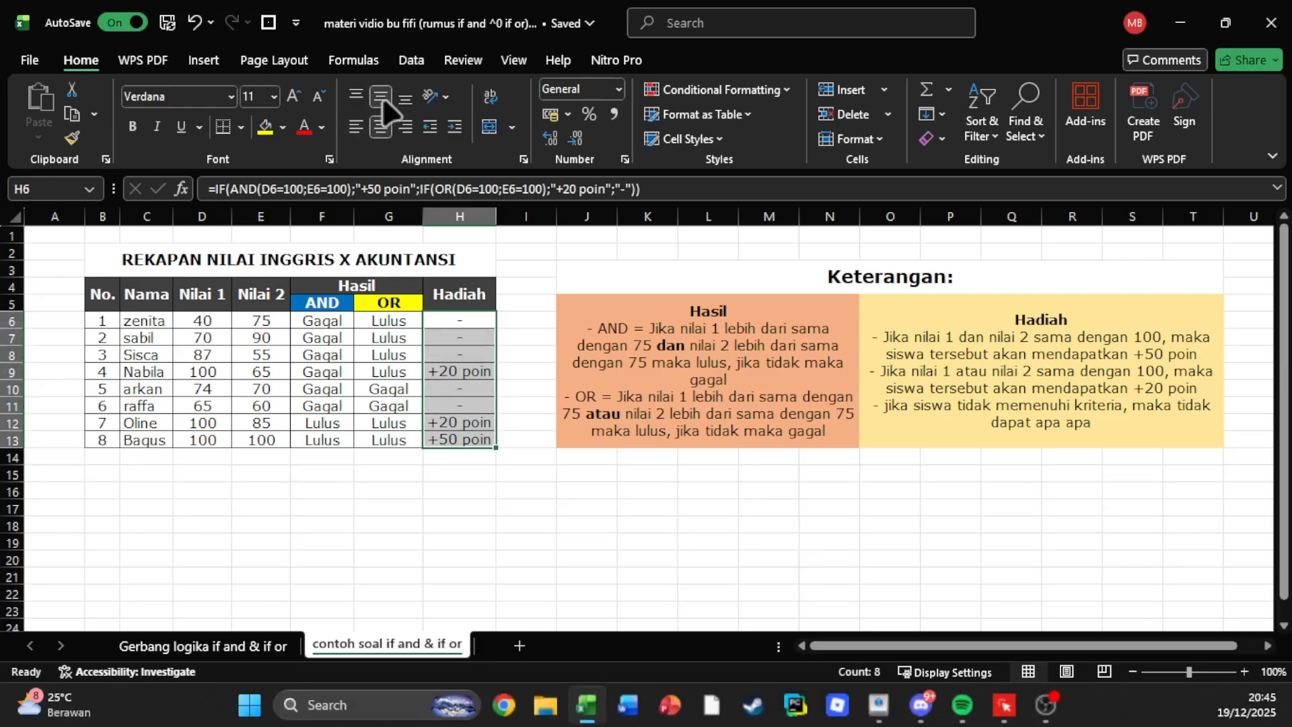
pyautogui.click(457, 331)
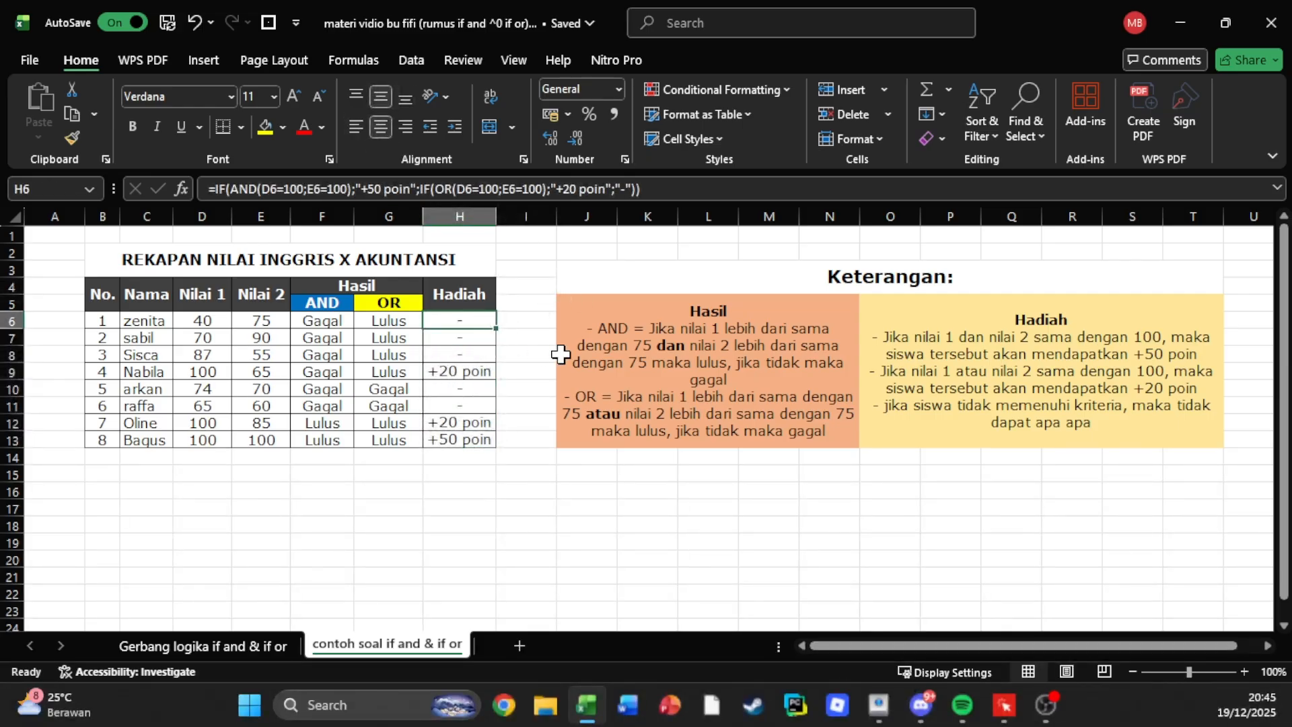
# Compare the scores of students 4 and 7 with their Hadiah results in rows 9 and 12.
pyautogui.click(720, 353)
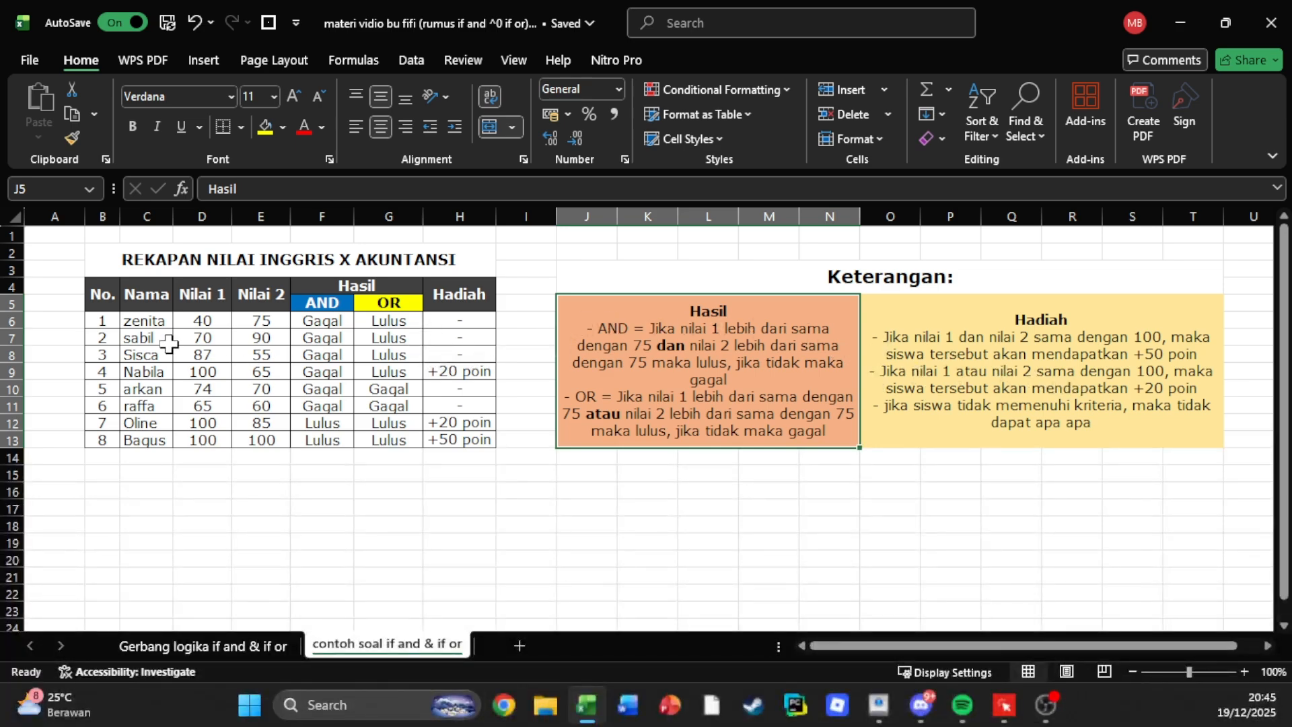
pyautogui.click(108, 387)
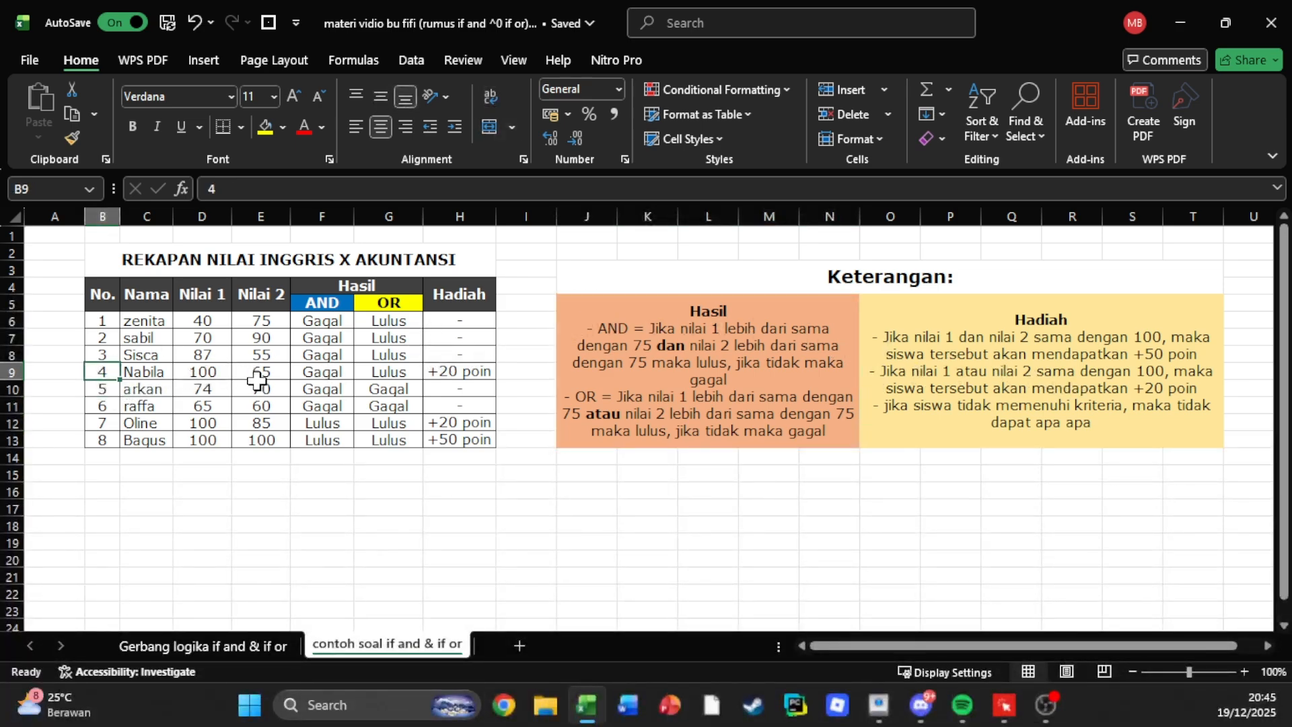
pyautogui.click(465, 372)
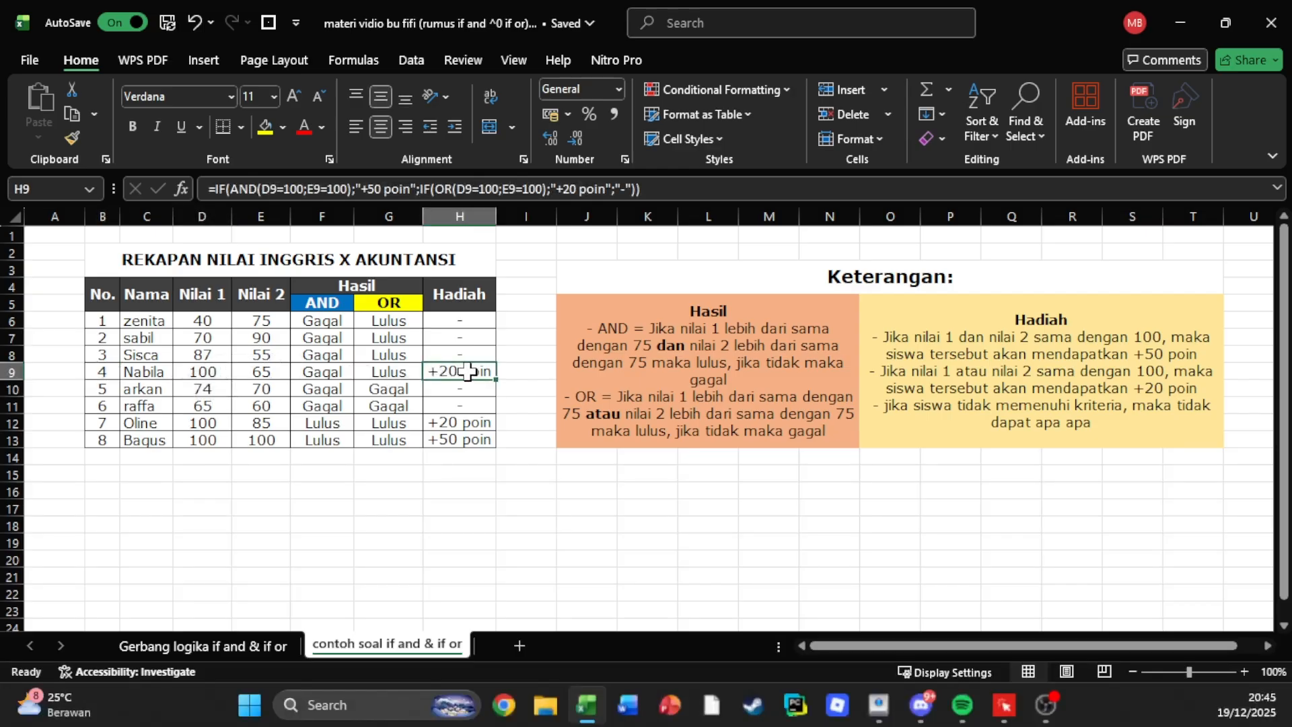
pyautogui.click(196, 375)
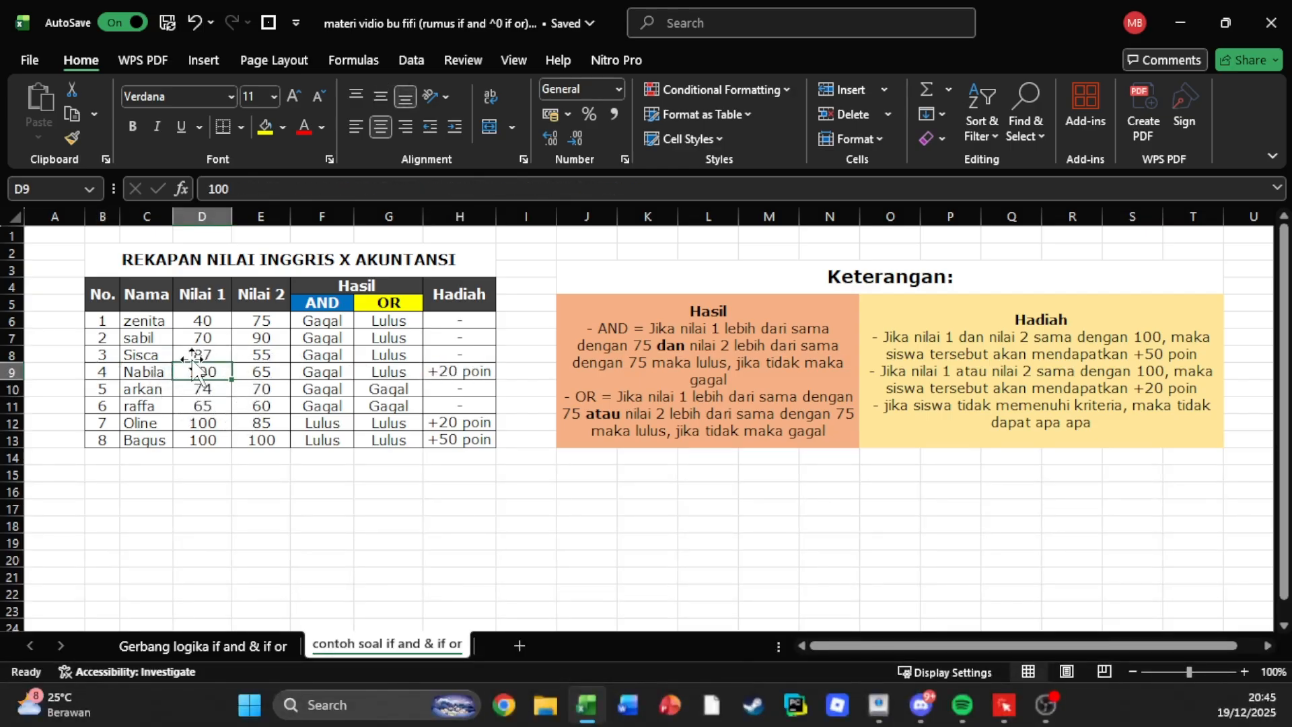
pyautogui.click(107, 422)
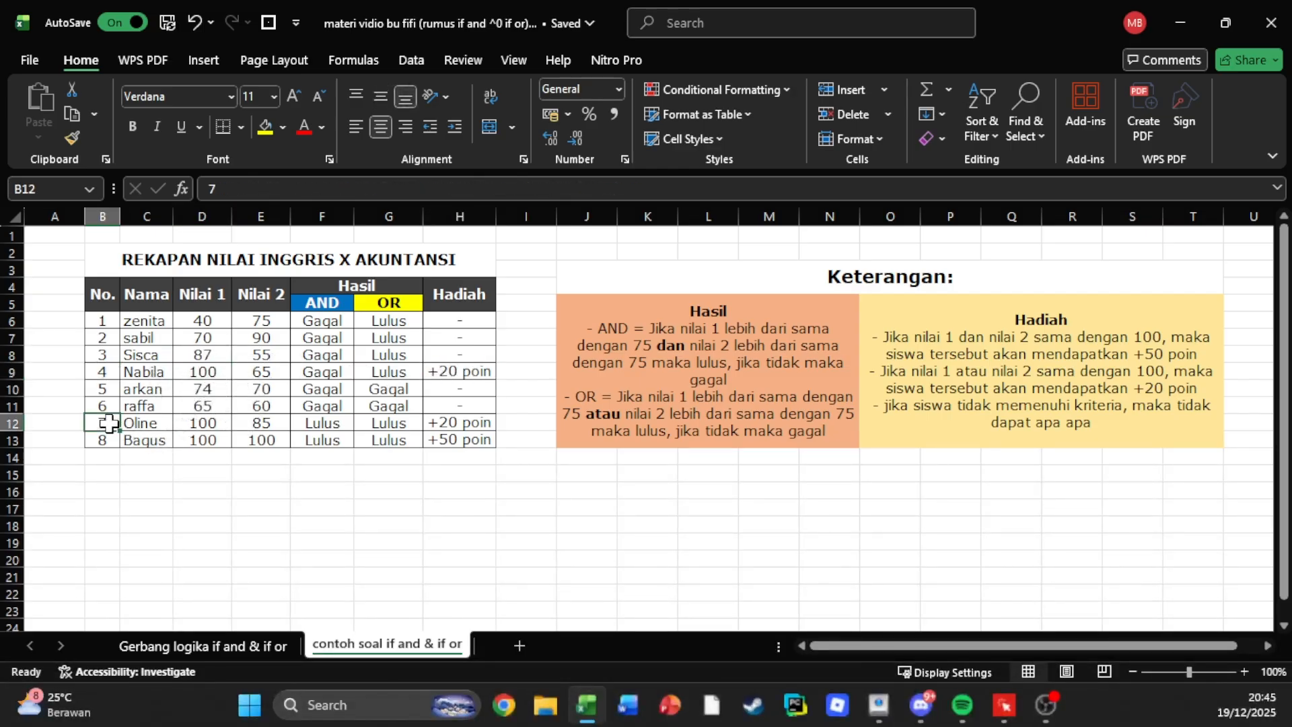
pyautogui.click(214, 422)
pyautogui.click(471, 421)
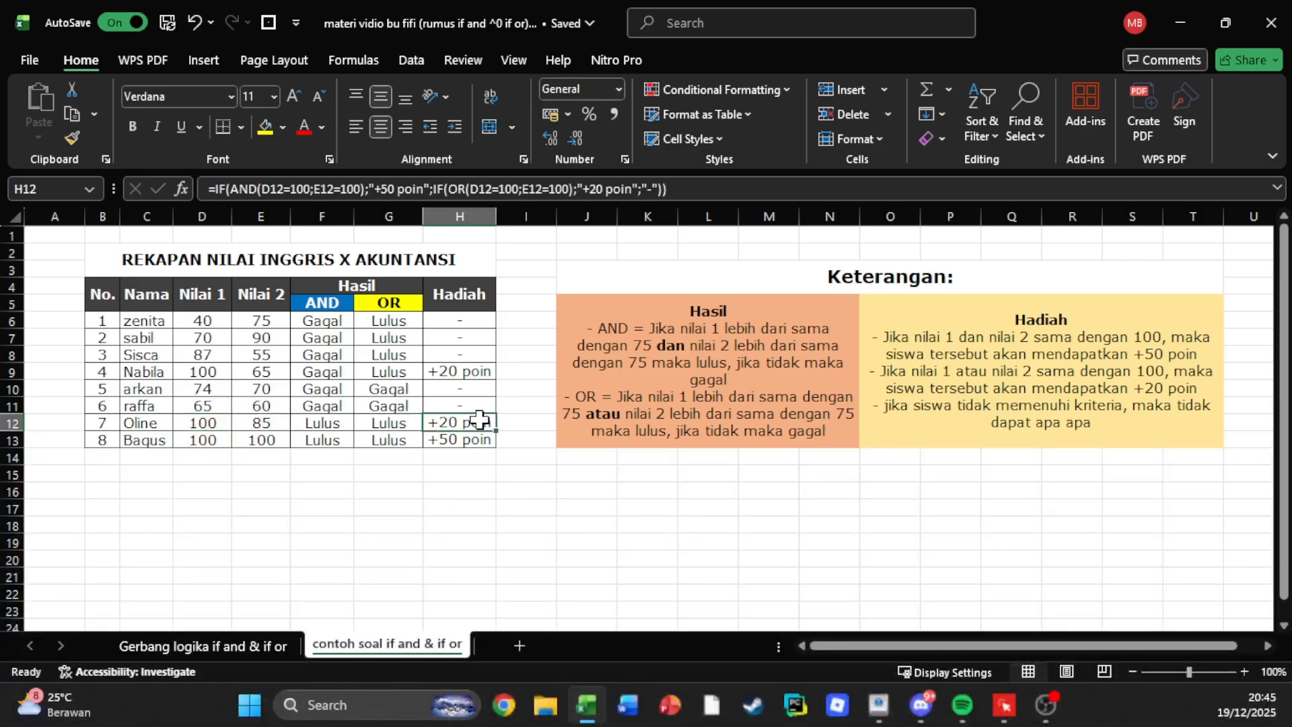
pyautogui.click(225, 422)
pyautogui.hotkey('ctrl', 'c')
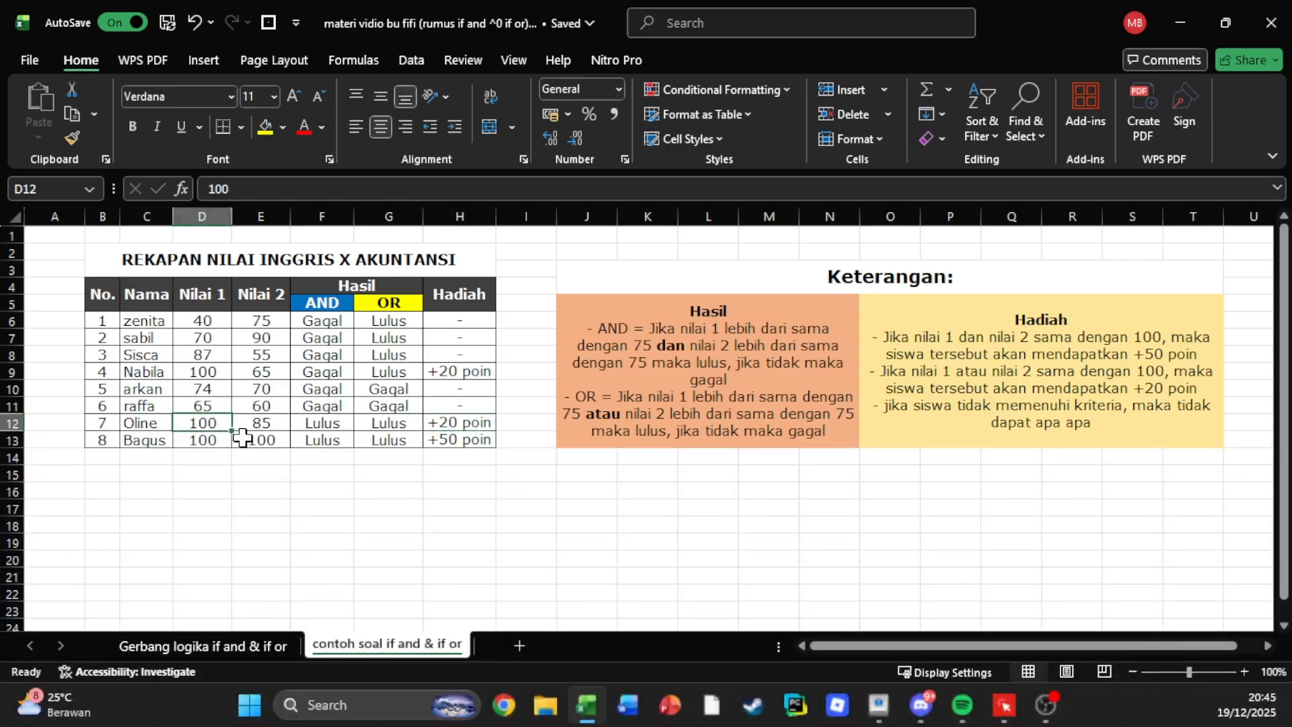
# Check student 8's Nilai 1 and Nilai 2 scores in row 13 against the Hadiah result.
pyautogui.click(105, 441)
pyautogui.click(475, 438)
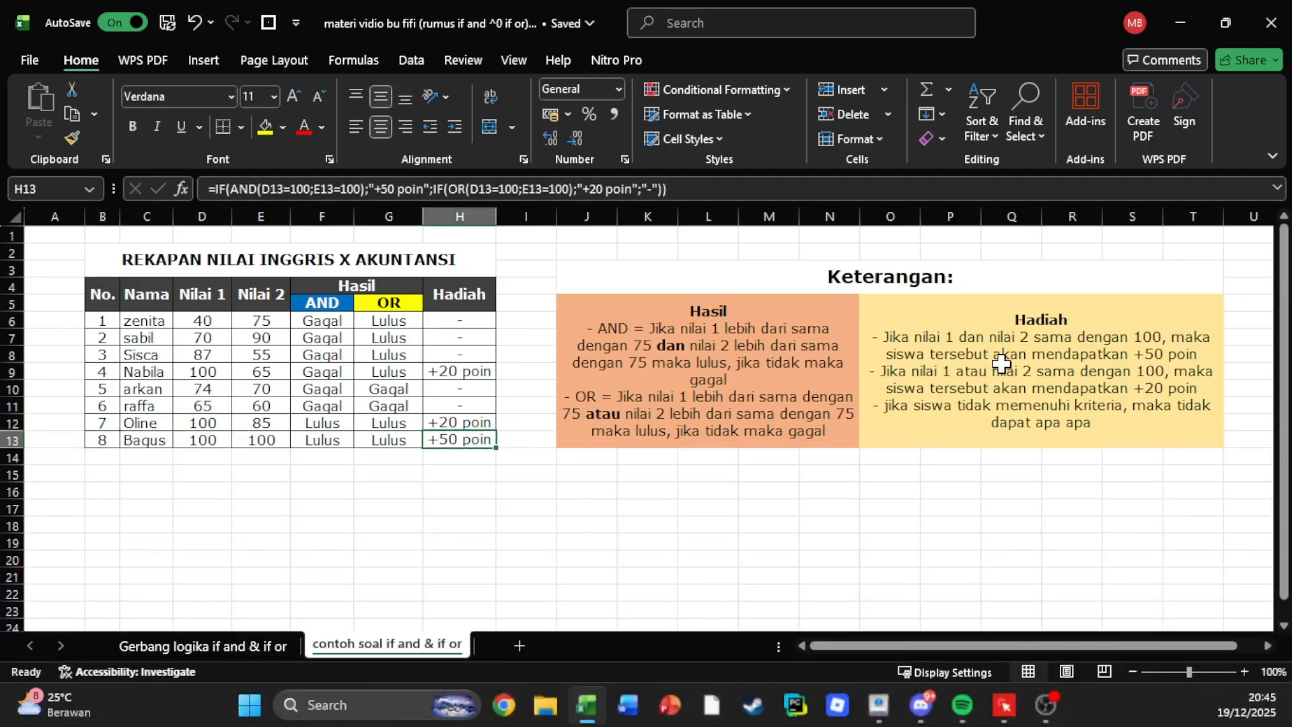
pyautogui.click(212, 441)
pyautogui.click(257, 441)
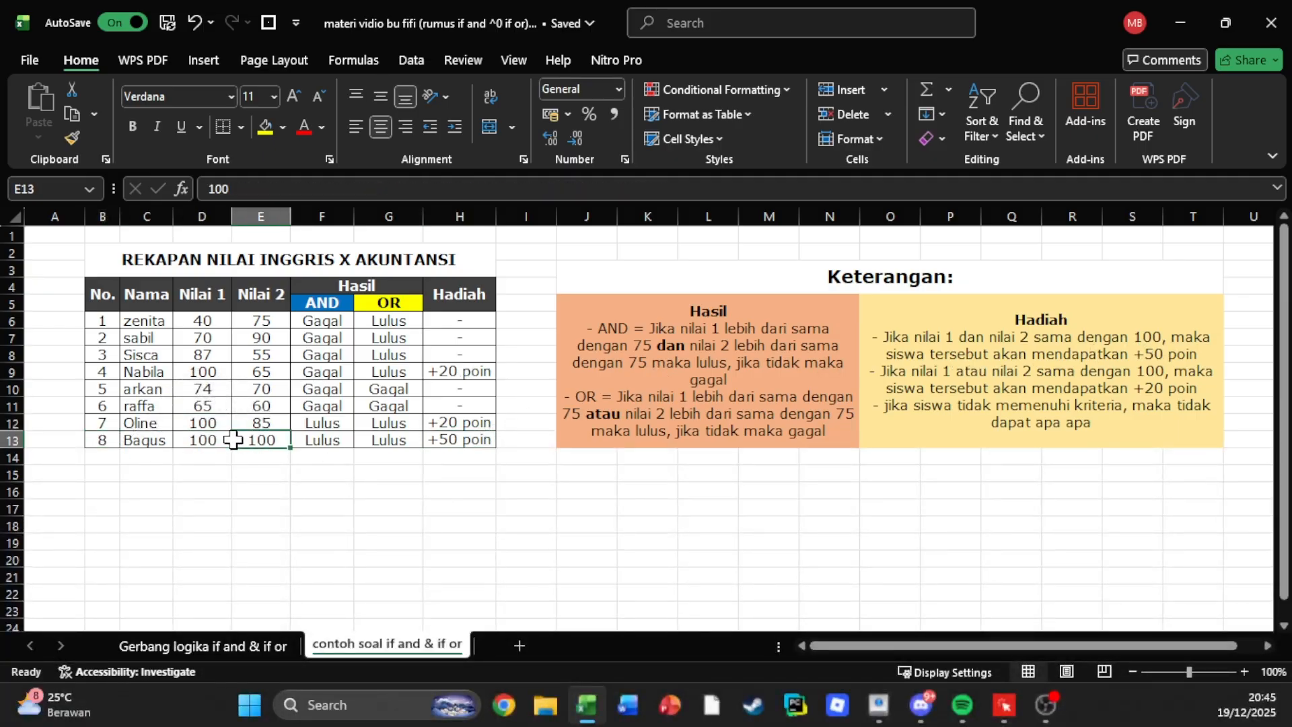
pyautogui.click(210, 441)
pyautogui.click(257, 441)
pyautogui.click(204, 441)
pyautogui.click(255, 441)
pyautogui.click(210, 440)
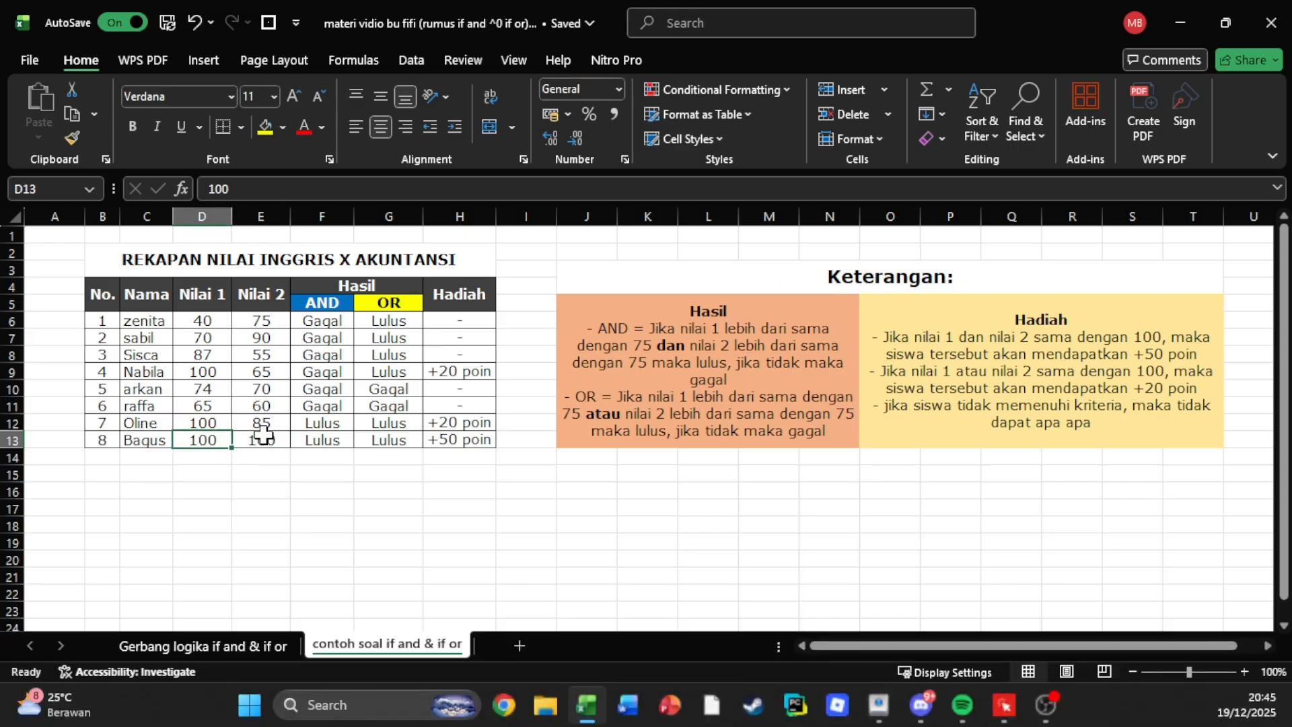
pyautogui.click(303, 489)
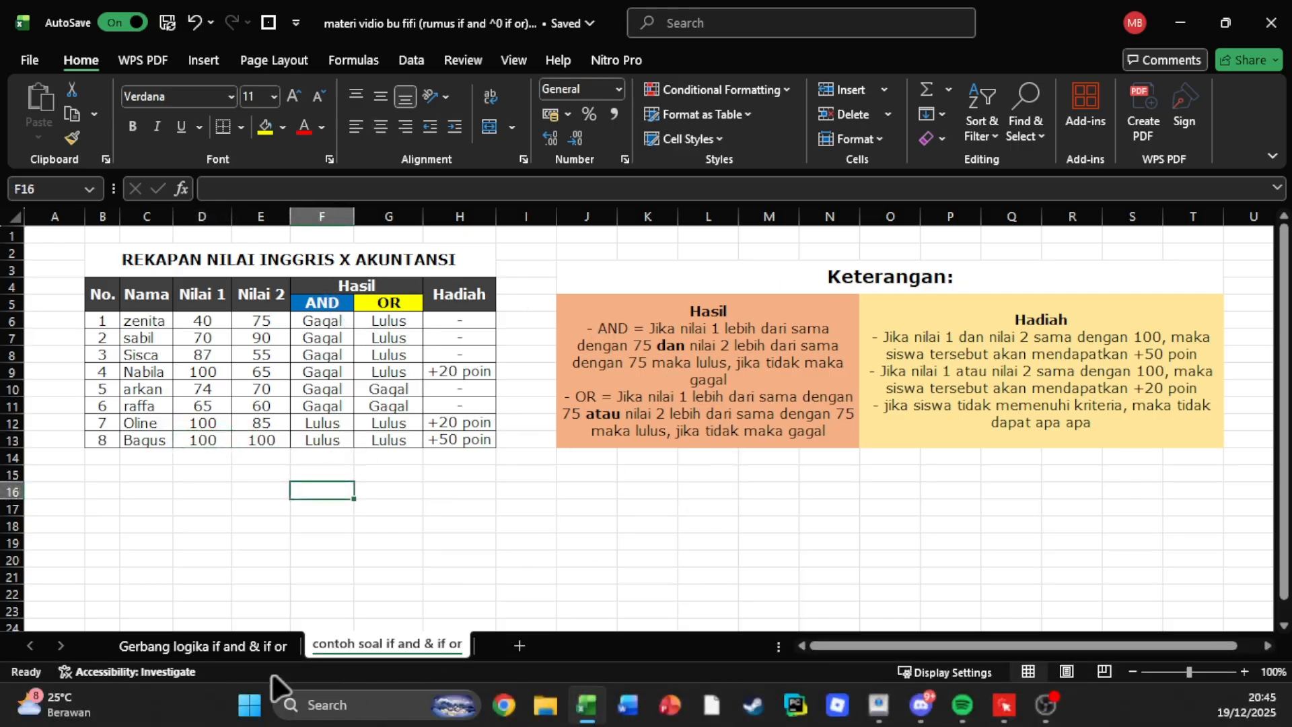
# Review the AND and OR diagrams on the "Gerbang logika if and & if or" sheet and return to "contoh soal if and & if or".
pyautogui.click(232, 647)
pyautogui.click(421, 645)
pyautogui.click(246, 644)
pyautogui.scroll(-7, 453, 460)
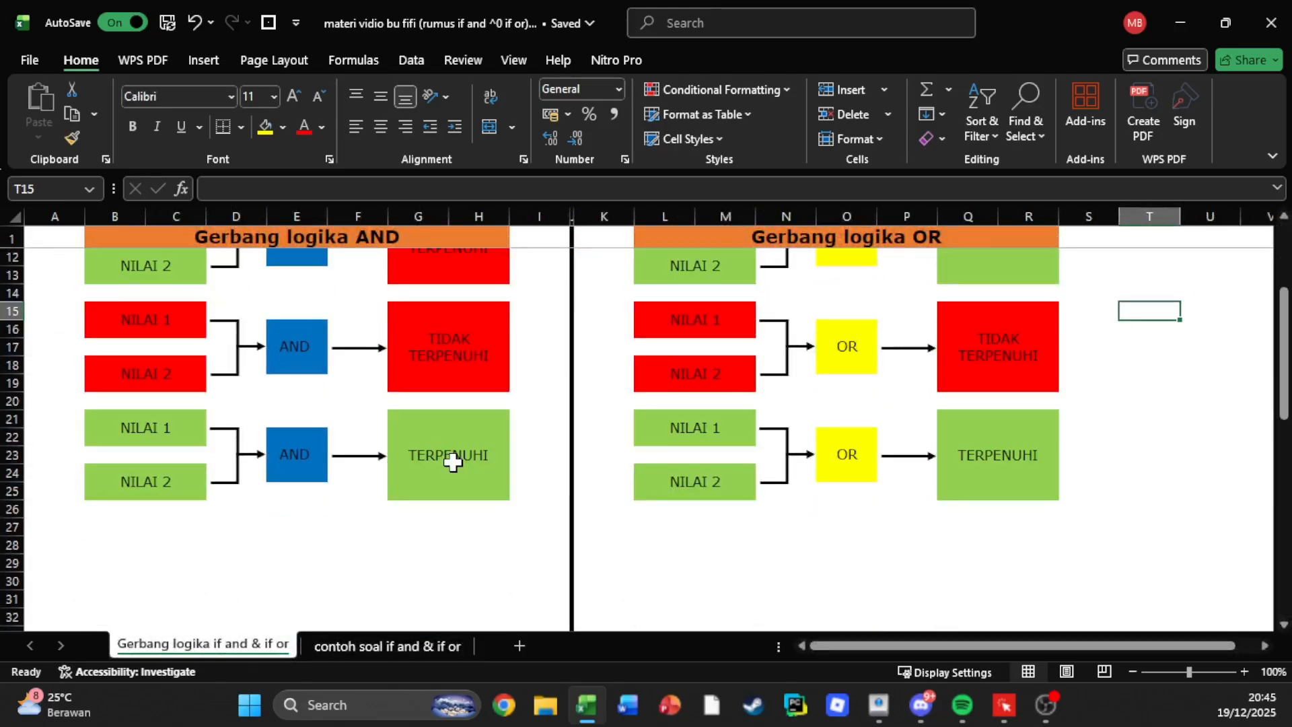
pyautogui.scroll(7, 453, 463)
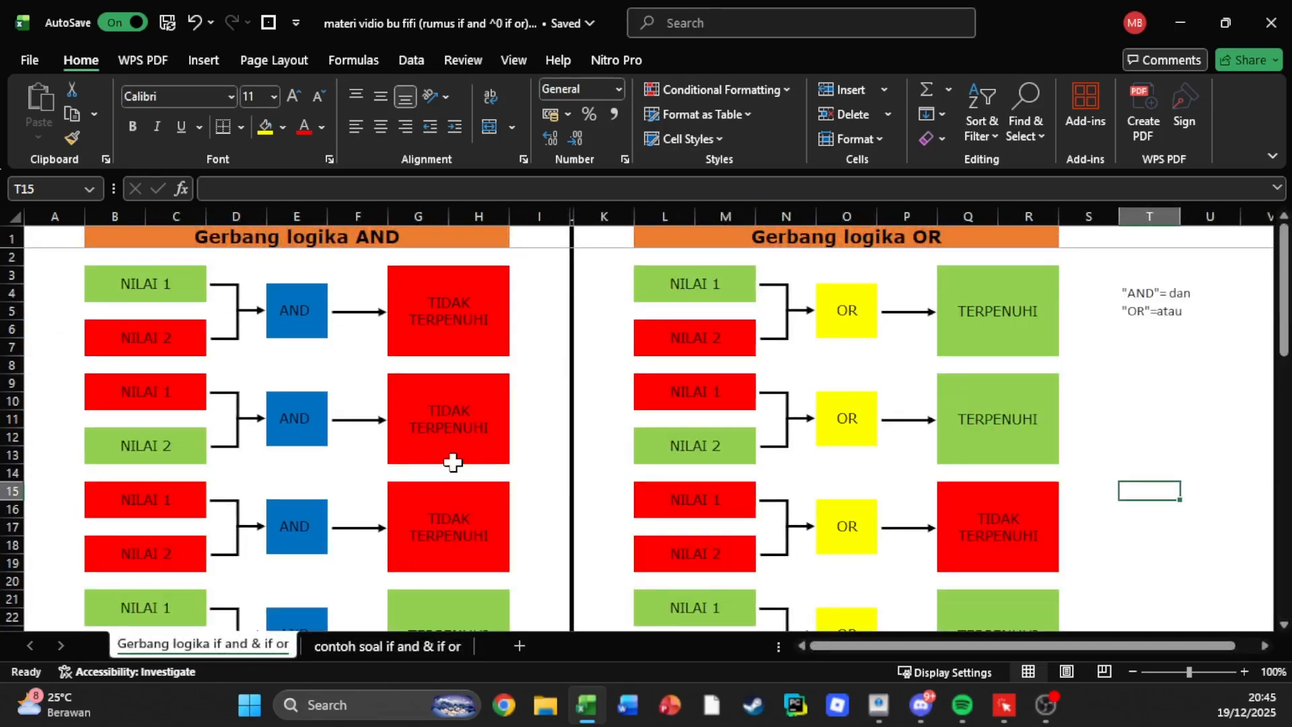
pyautogui.click(348, 647)
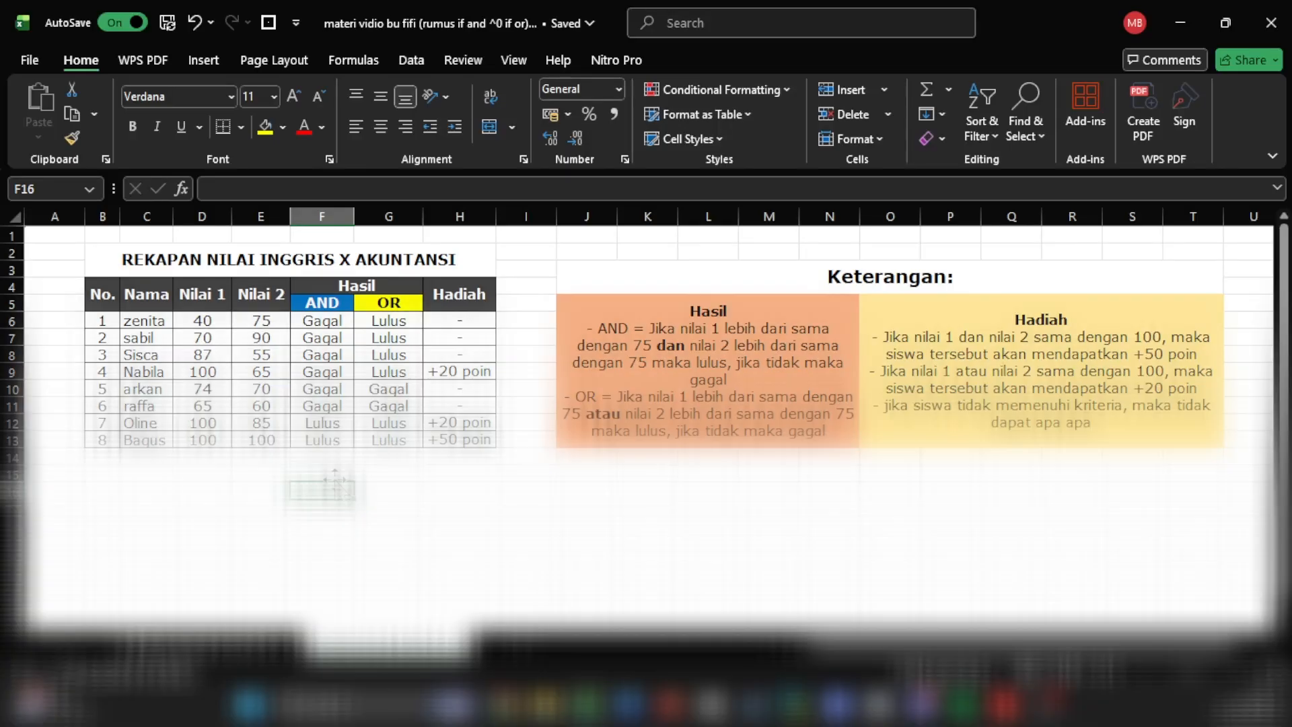